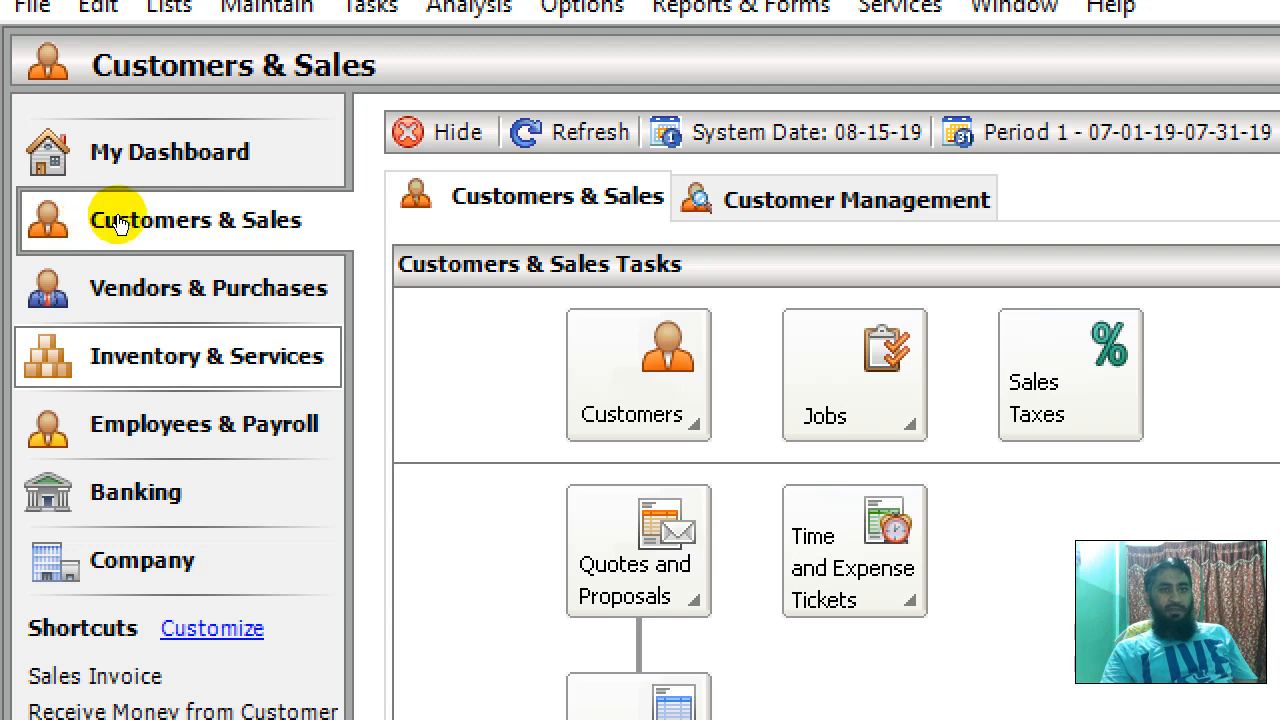
# - Open a blank inventory item record from the Inventory & Services area
pyautogui.click(118, 218)
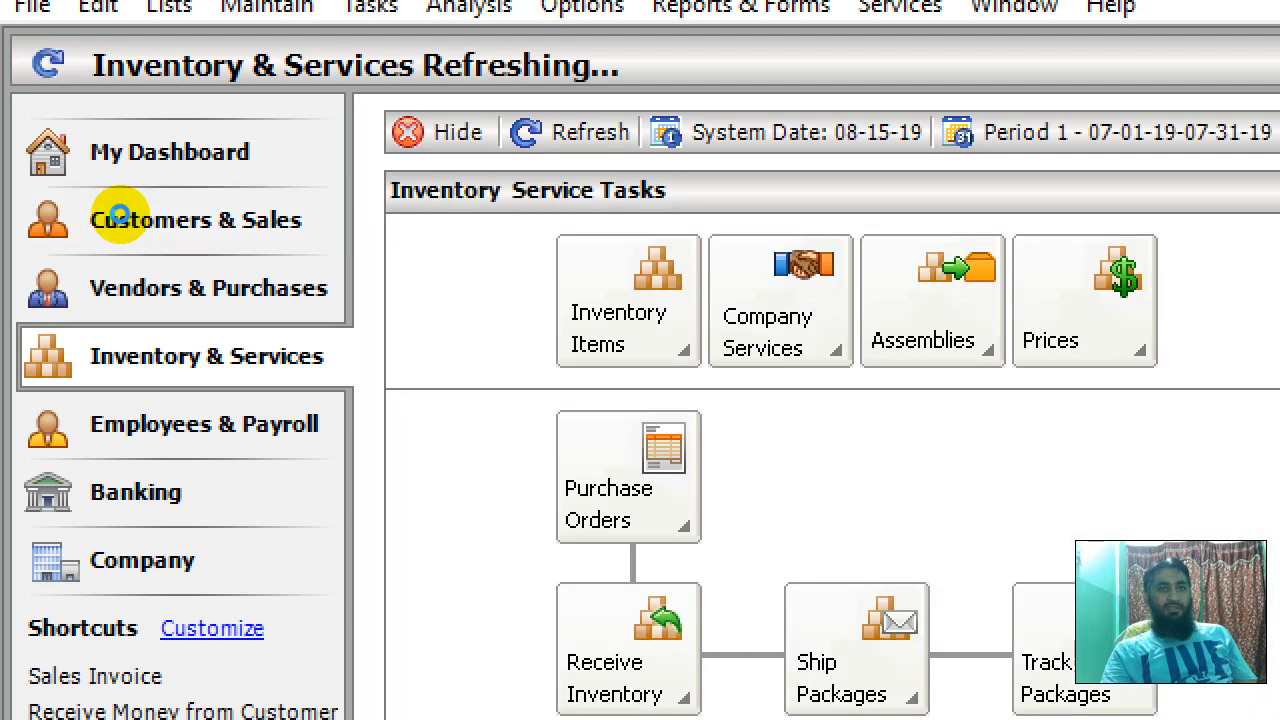
pyautogui.click(322, 213)
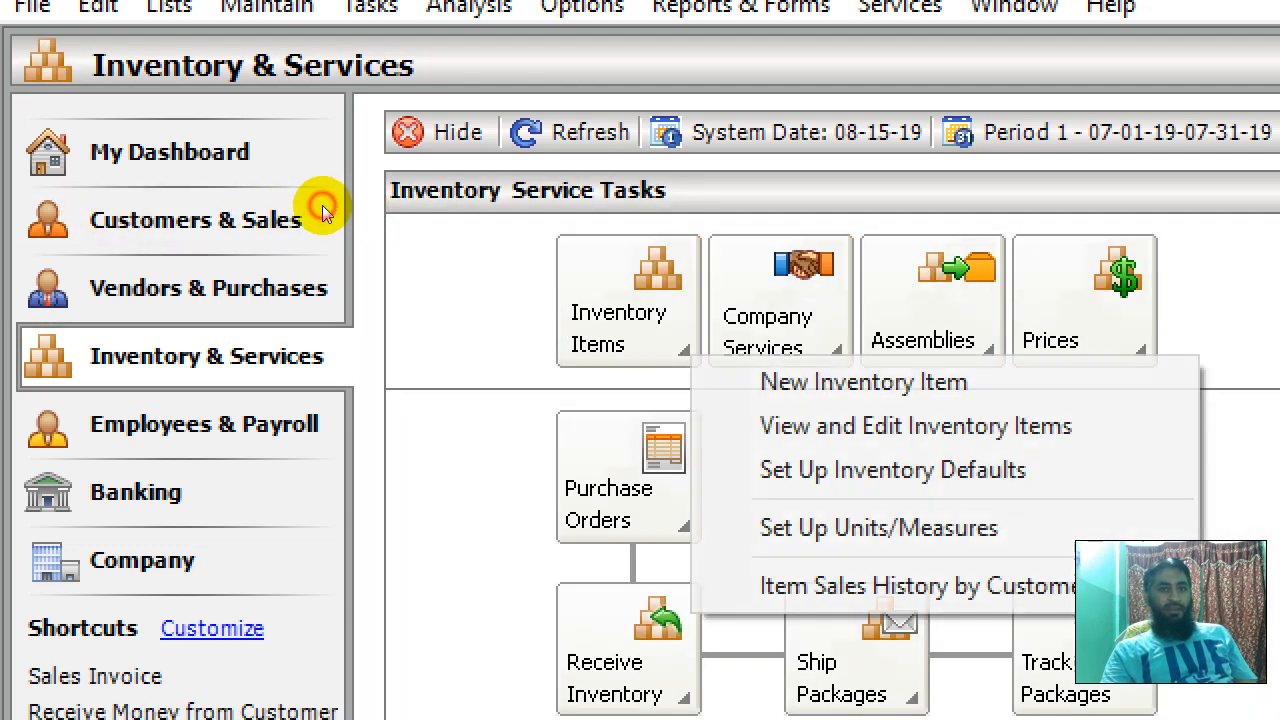
pyautogui.click(378, 226)
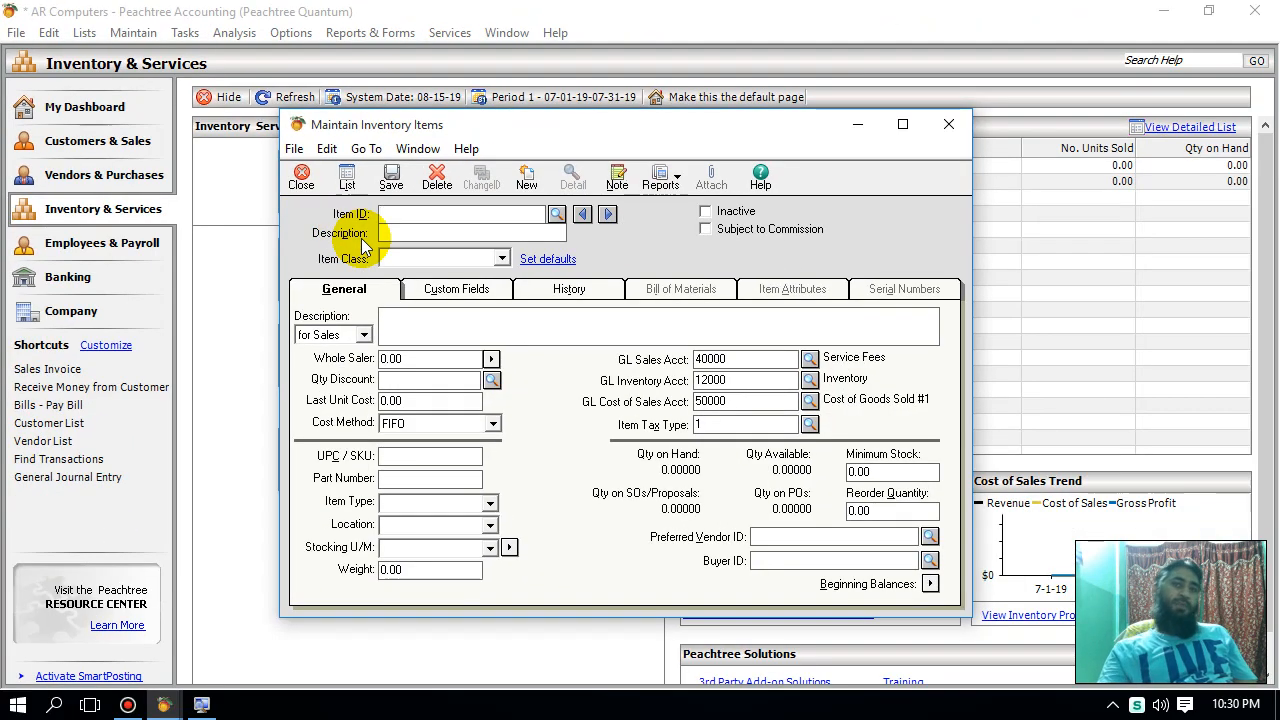
pyautogui.moveTo(604, 126)
pyautogui.mouseDown()
pyautogui.moveTo(664, 126)
pyautogui.moveTo(617, 106)
pyautogui.mouseUp()
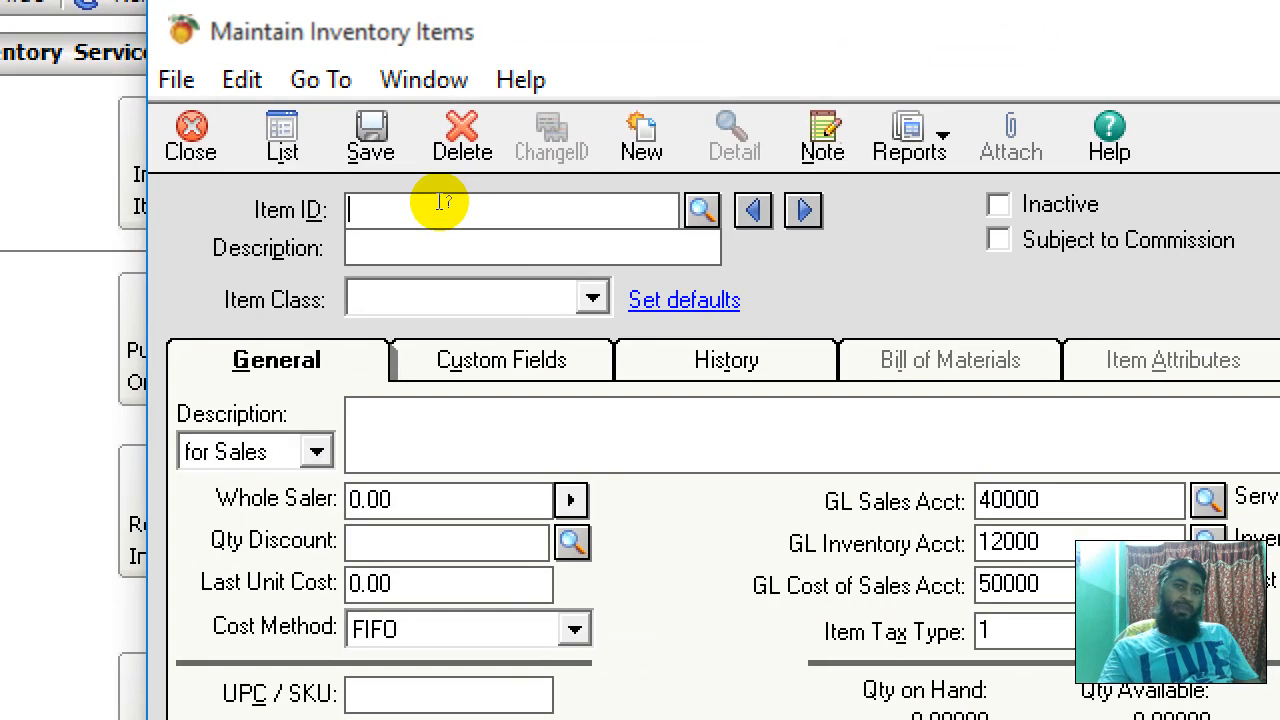
# - Enter HARD DRIVE as both the item ID and the description of the new inventory item
pyautogui.click(410, 229)
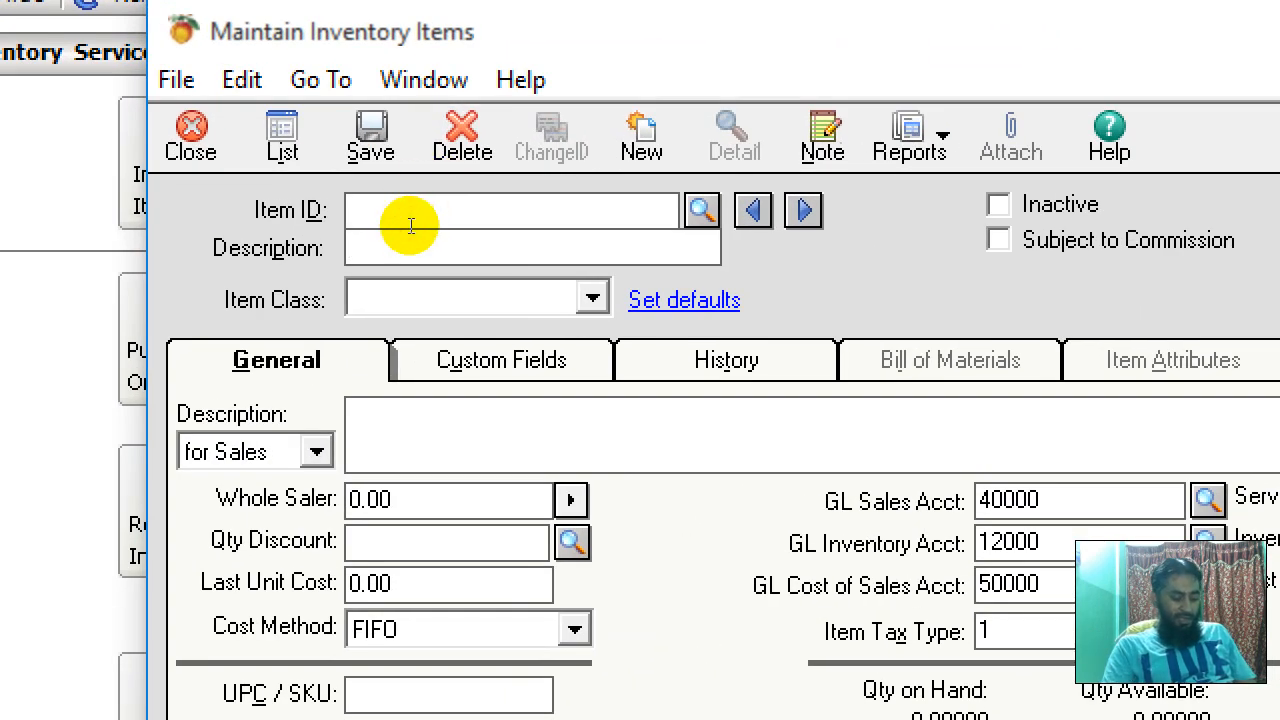
pyautogui.write('HARD DRIVE')
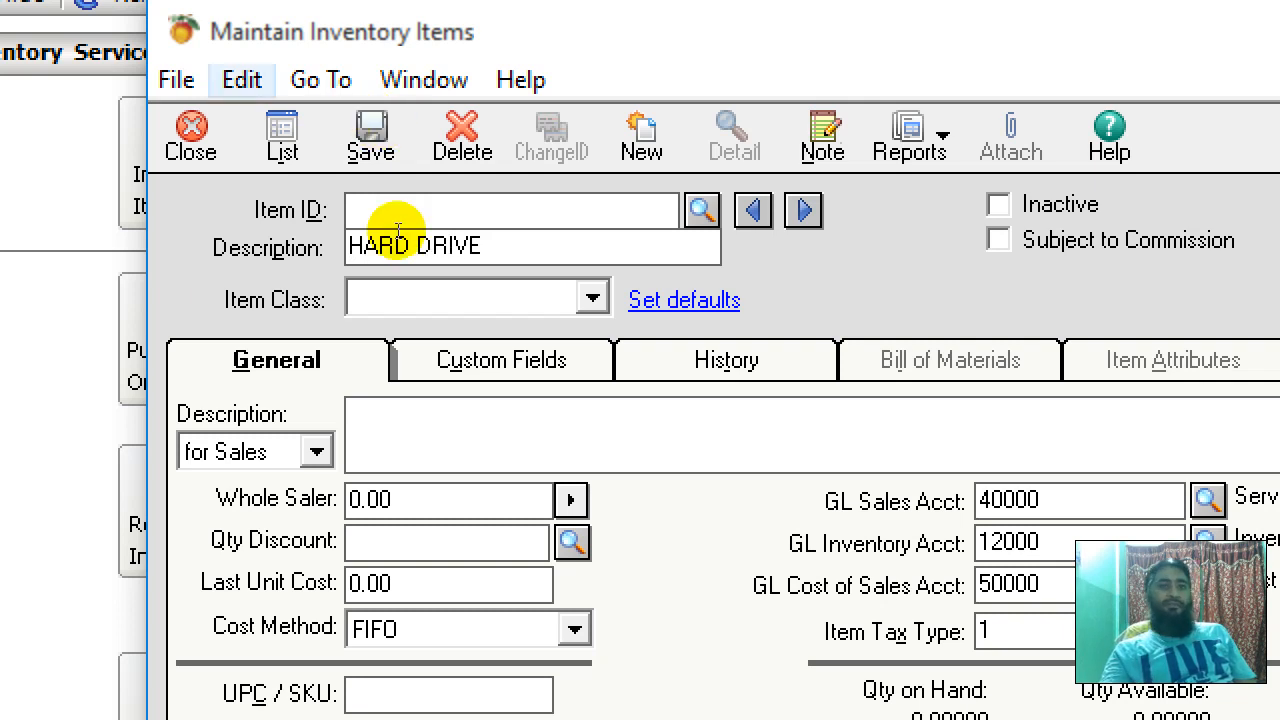
pyautogui.press('Tab')
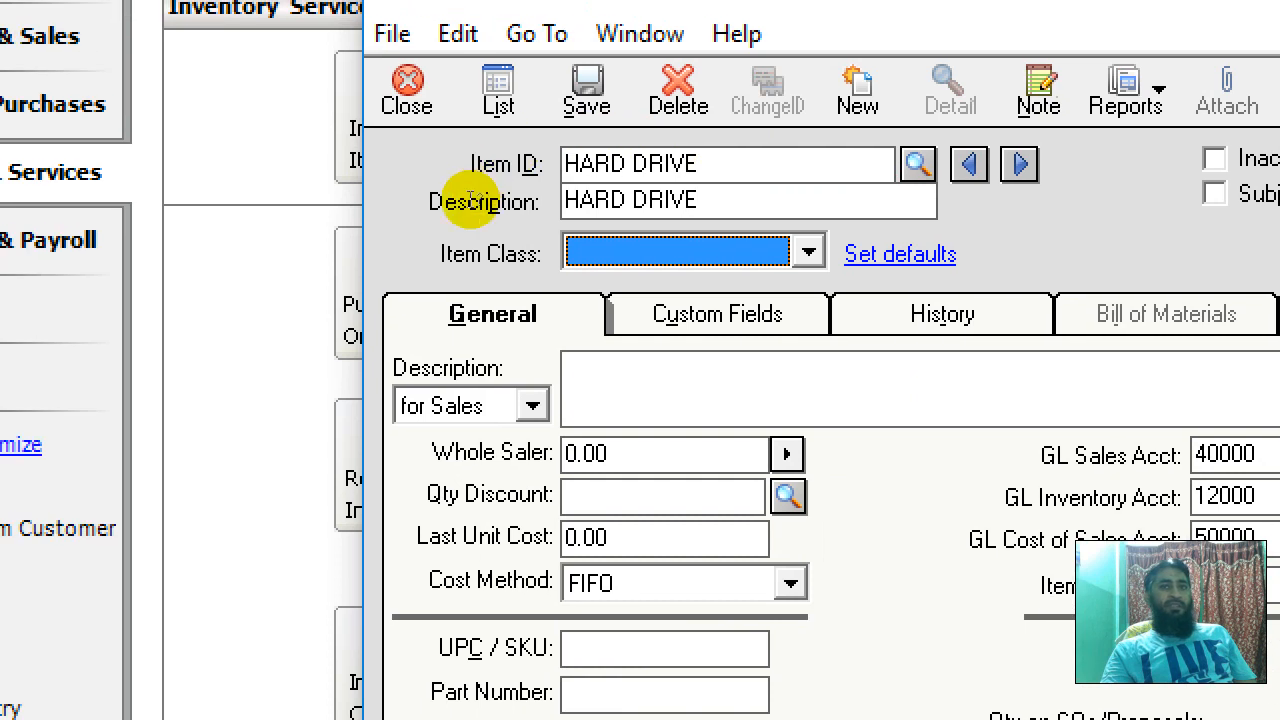
pyautogui.click(648, 188)
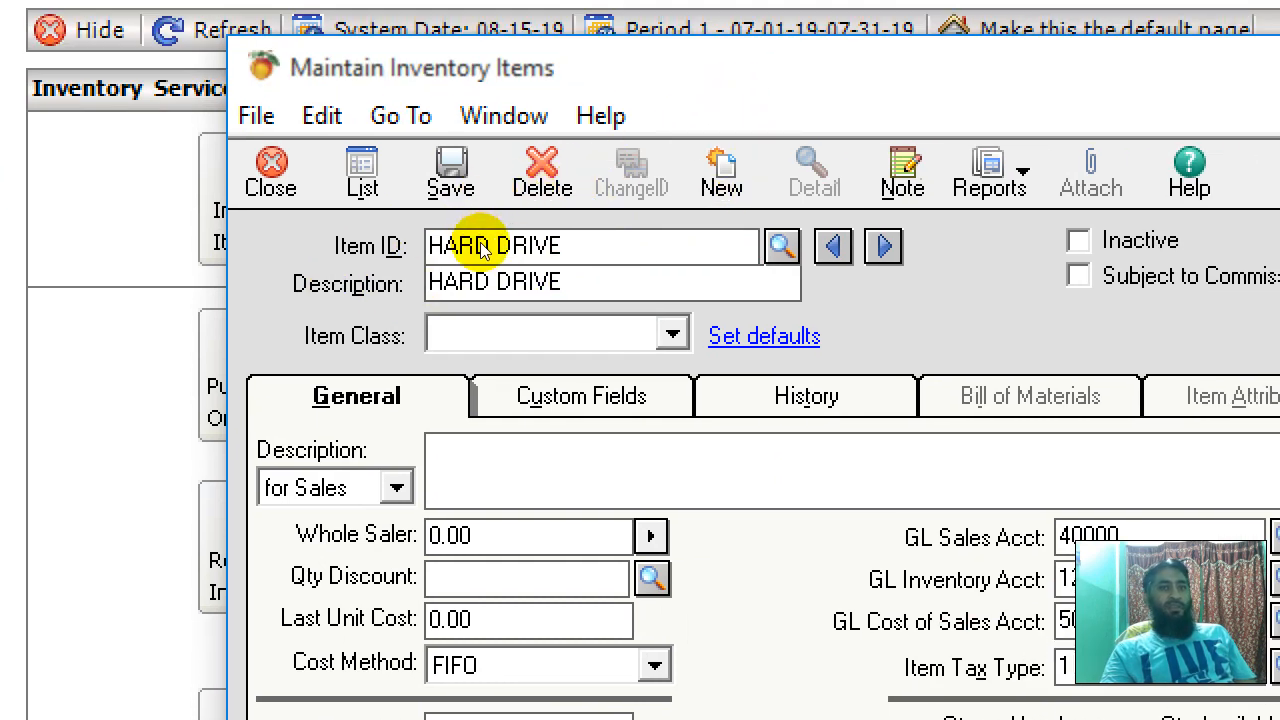
# - Set the item class of HARD DRIVE to Master Stock item
pyautogui.press('Tab')
pyautogui.press('Tab')
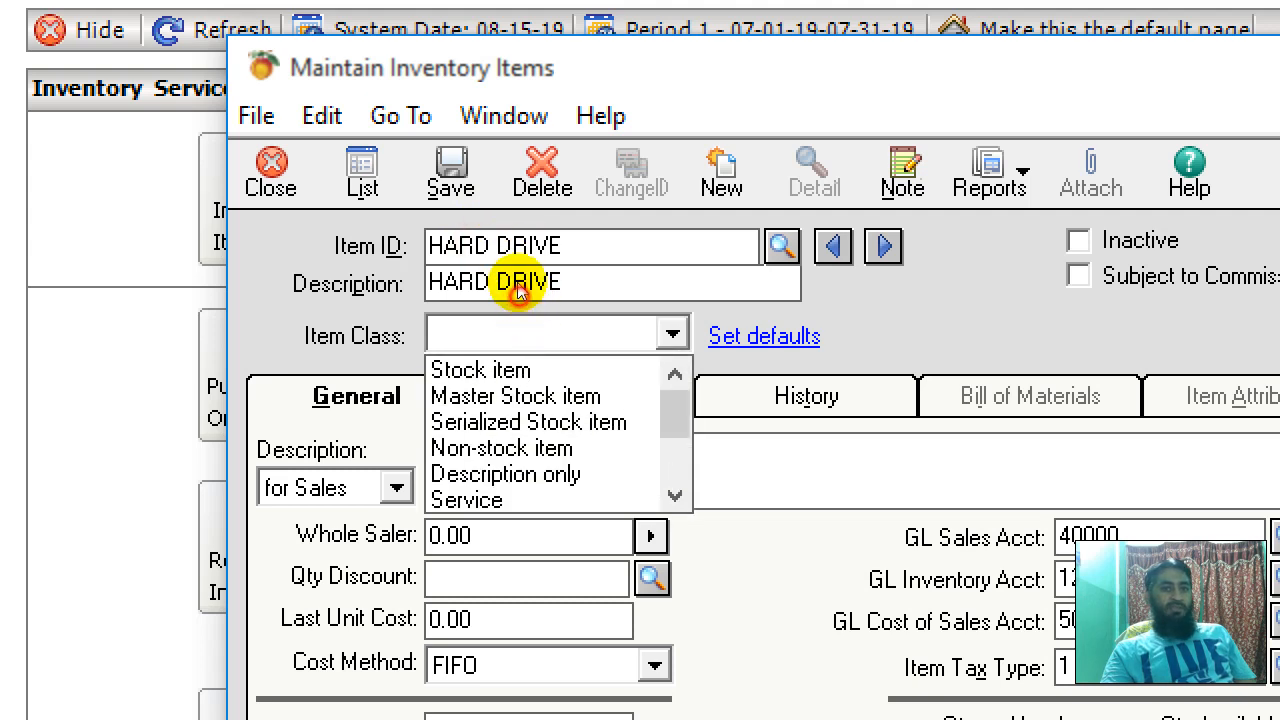
pyautogui.press('Down')
pyautogui.press('Down')
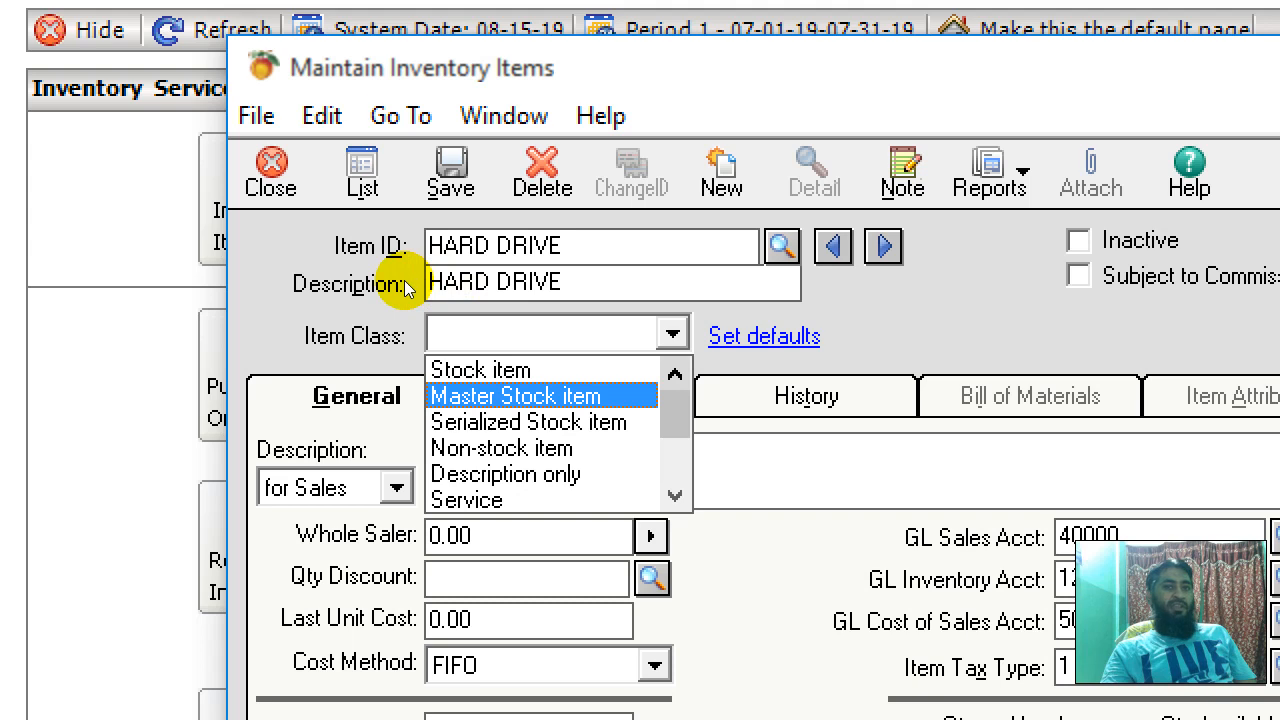
pyautogui.press('Return')
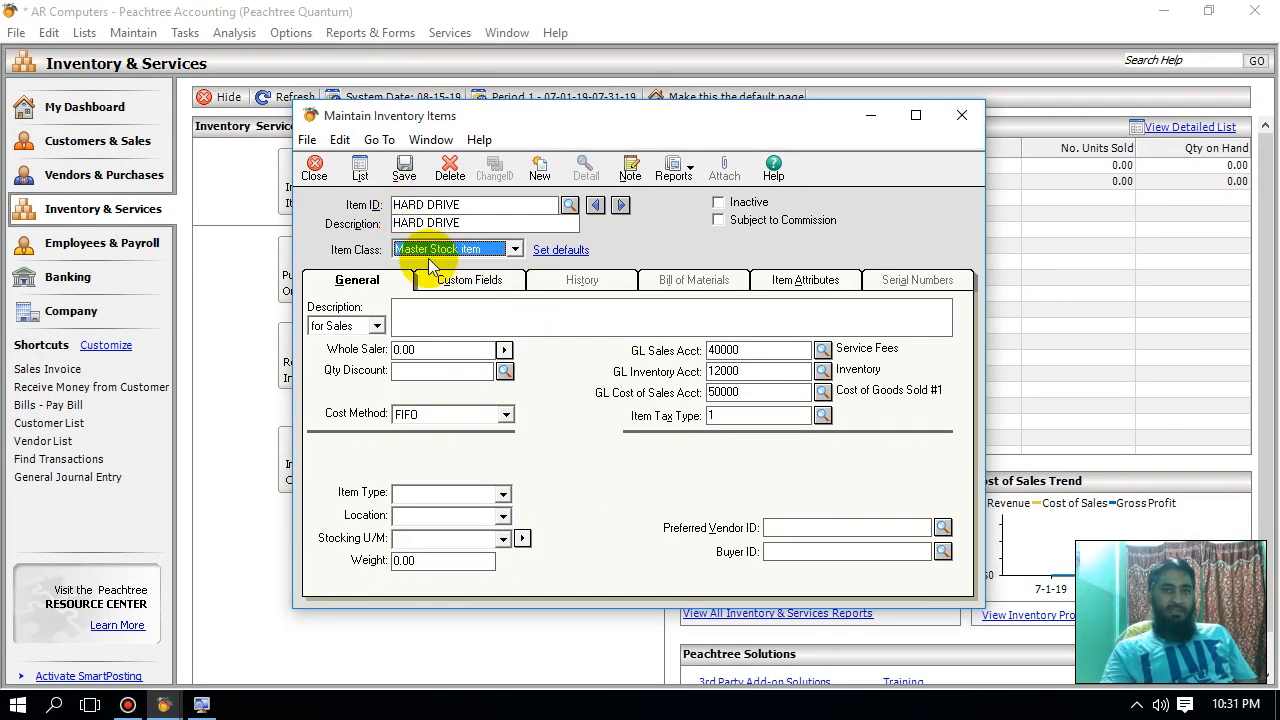
# - In the item attributes, name the primary attribute HD and add the entry WD with the description Western Digital
pyautogui.click(802, 286)
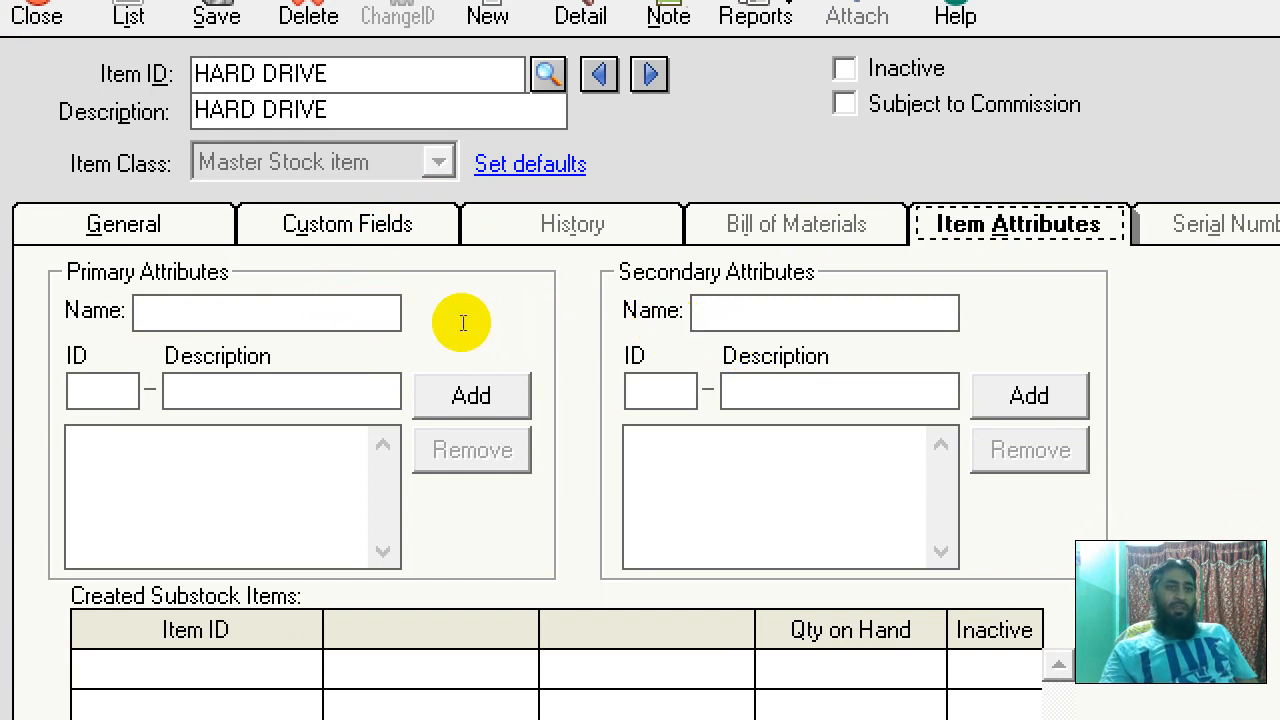
pyautogui.click(457, 320)
pyautogui.write('HD')
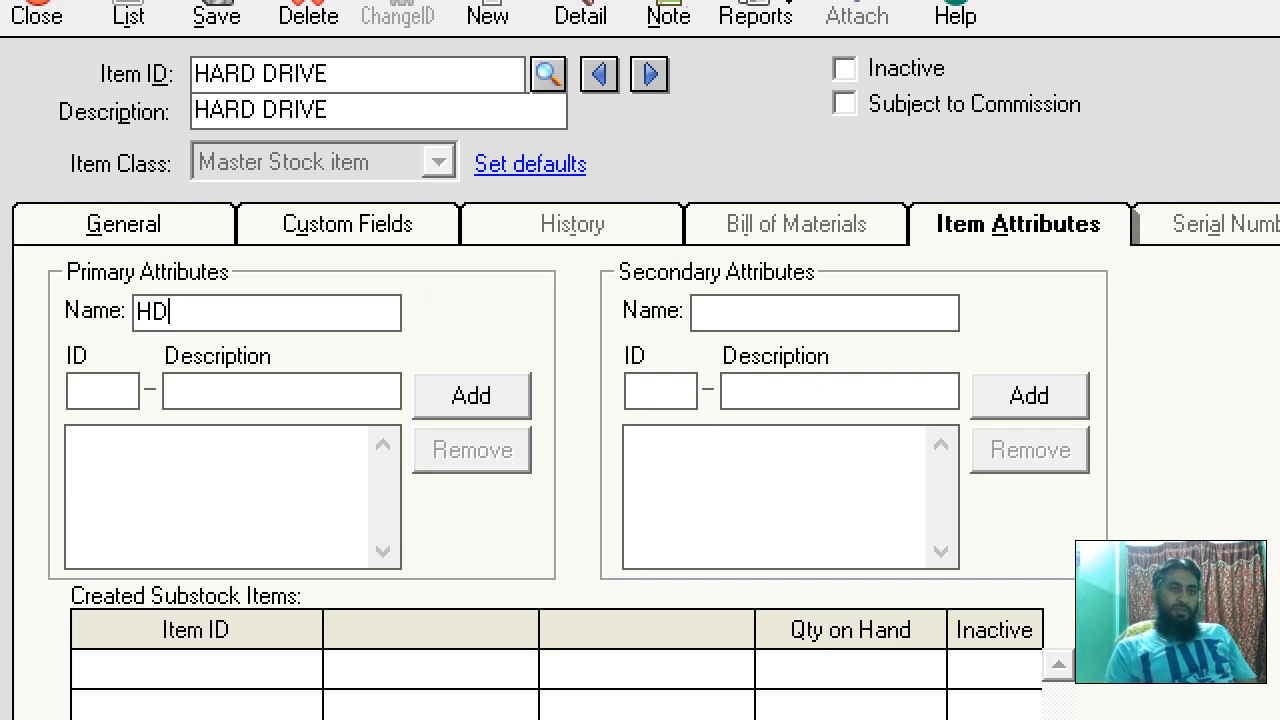
pyautogui.press('Tab')
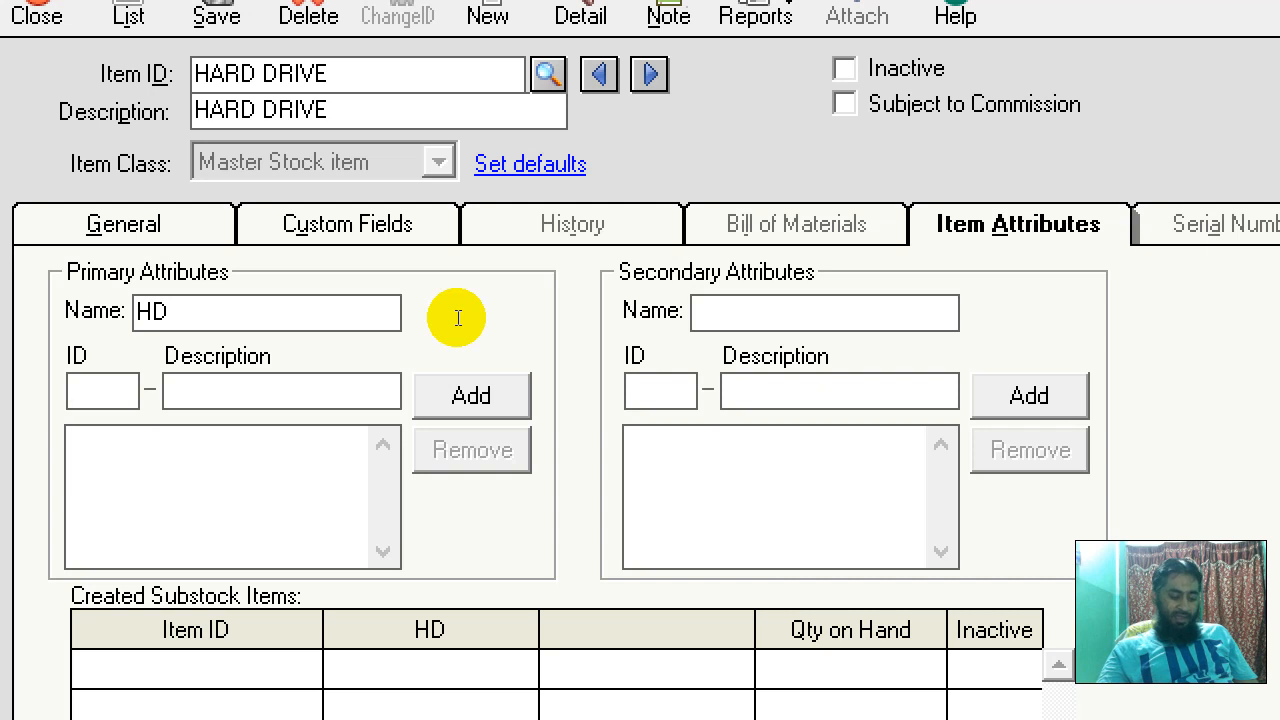
pyautogui.write('WD')
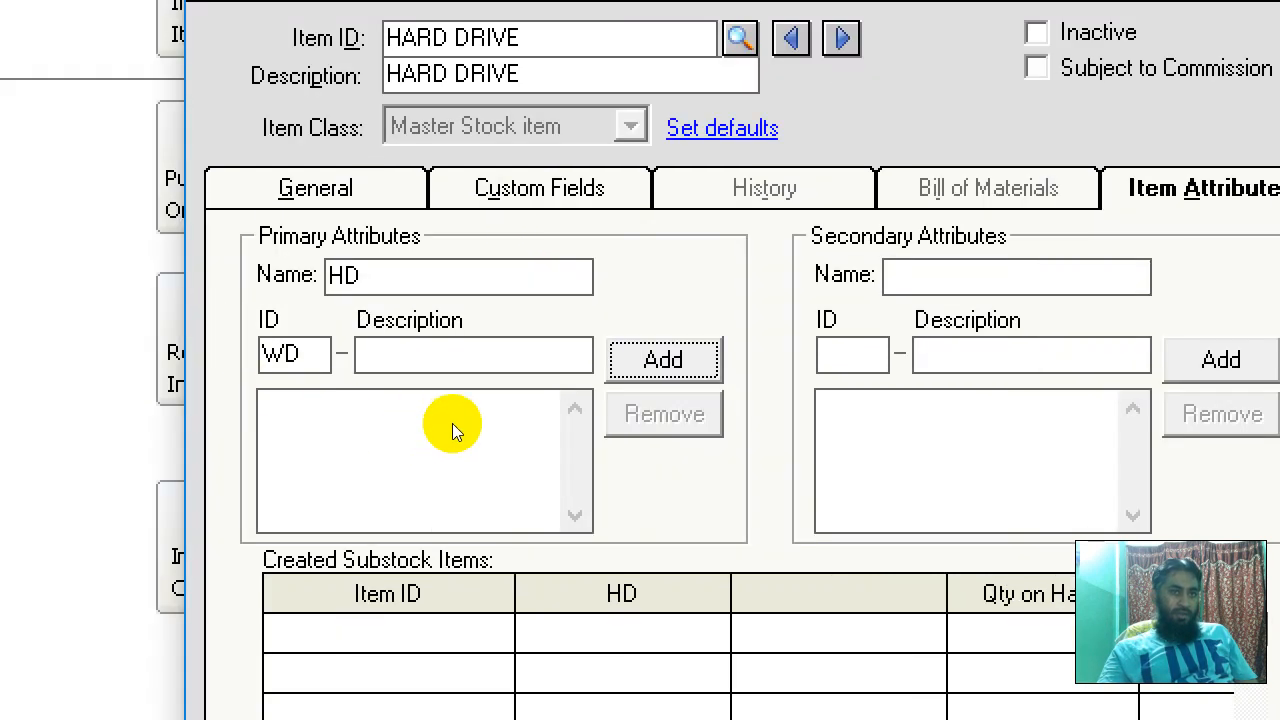
pyautogui.click(257, 393)
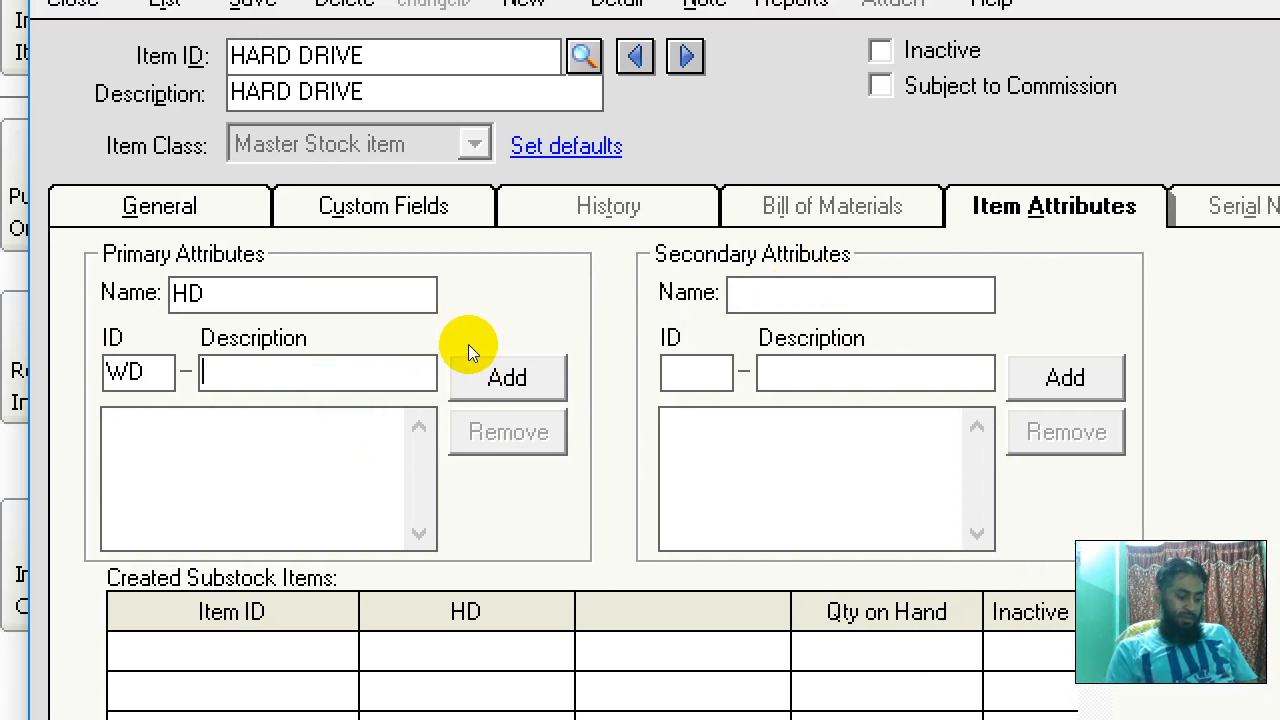
pyautogui.write('Western Digital')
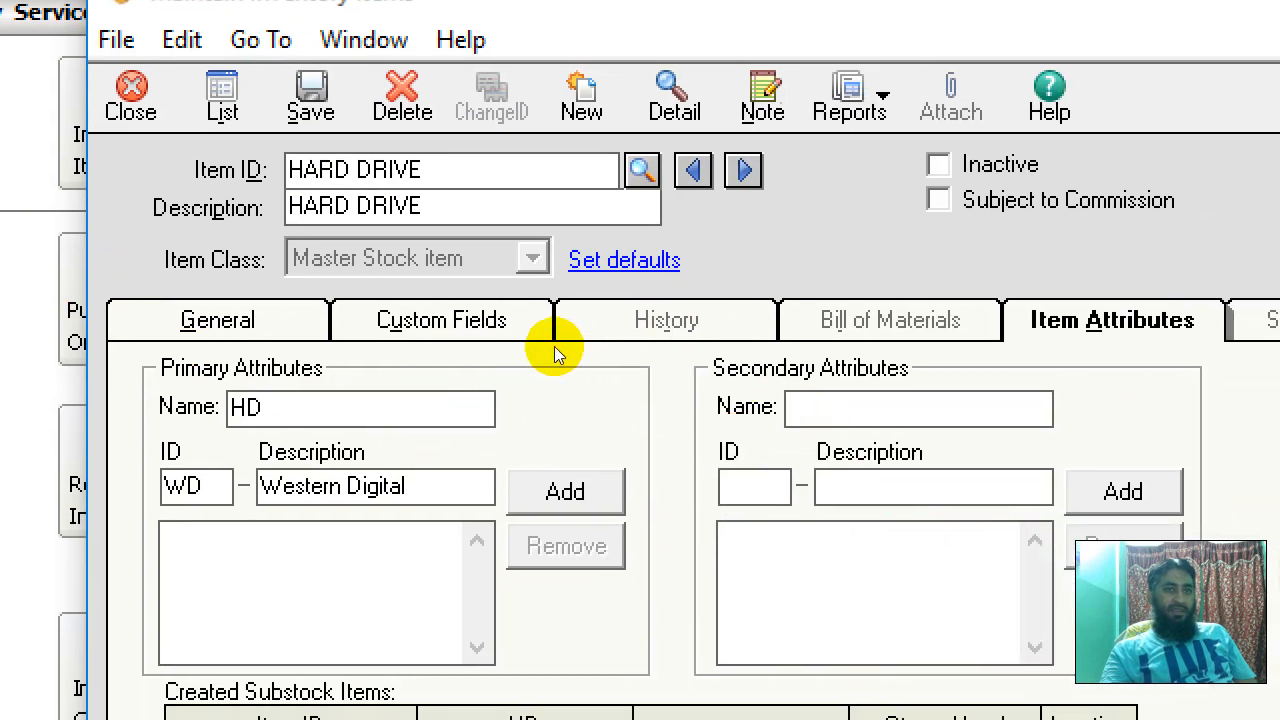
pyautogui.press('Return')
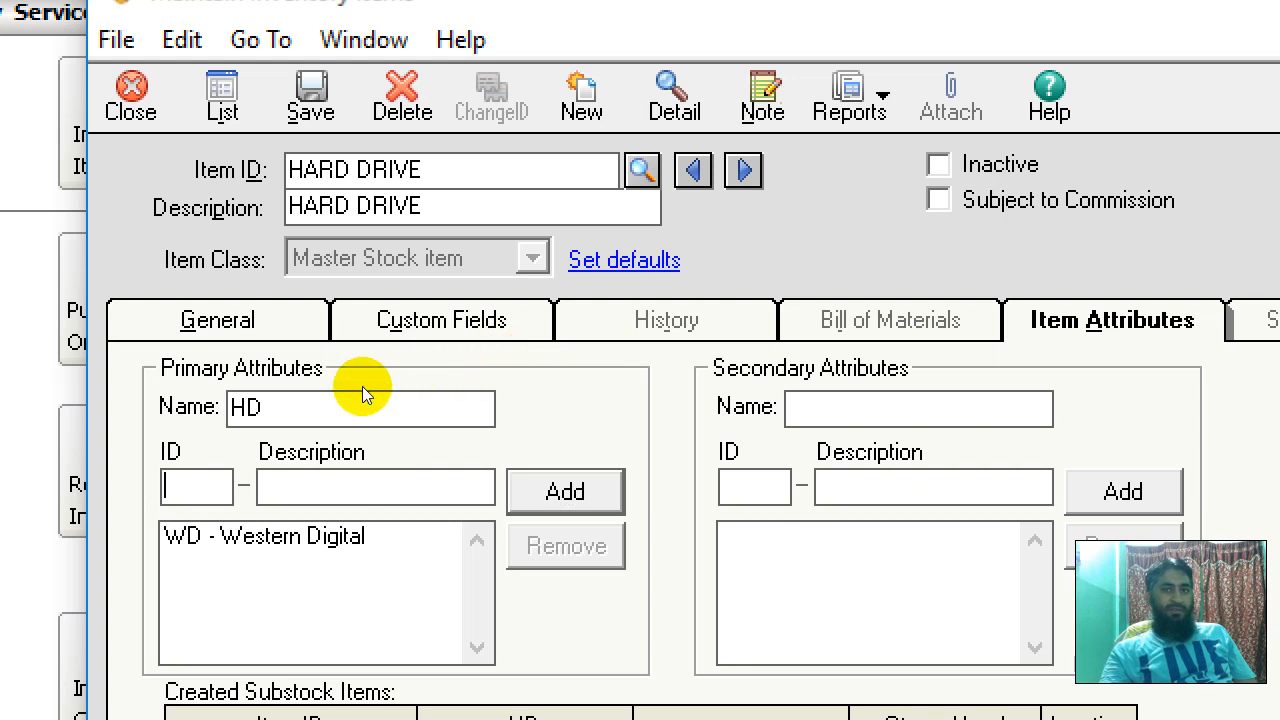
# - Name the secondary attribute Size and add the entry 500 with the description GB
pyautogui.click(737, 317)
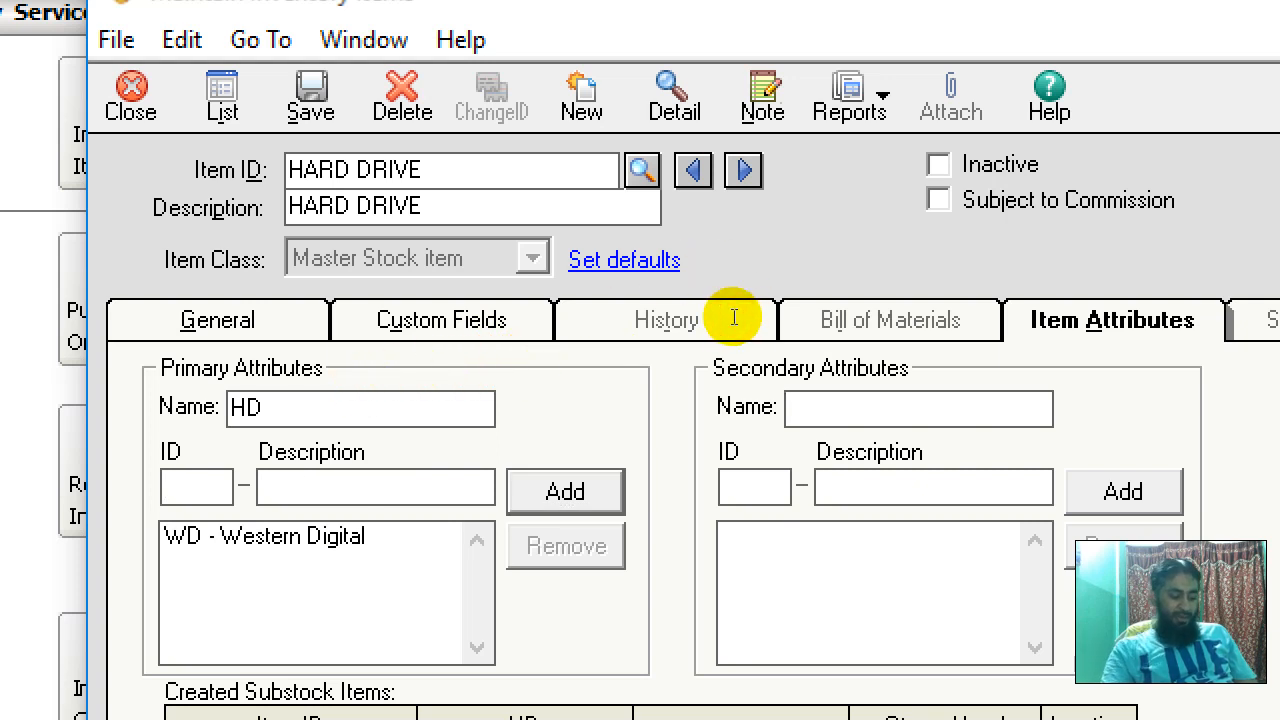
pyautogui.write('Size')
pyautogui.click(617, 356)
pyautogui.press('Tab')
pyautogui.write('500')
pyautogui.press('Tab')
pyautogui.write('GB')
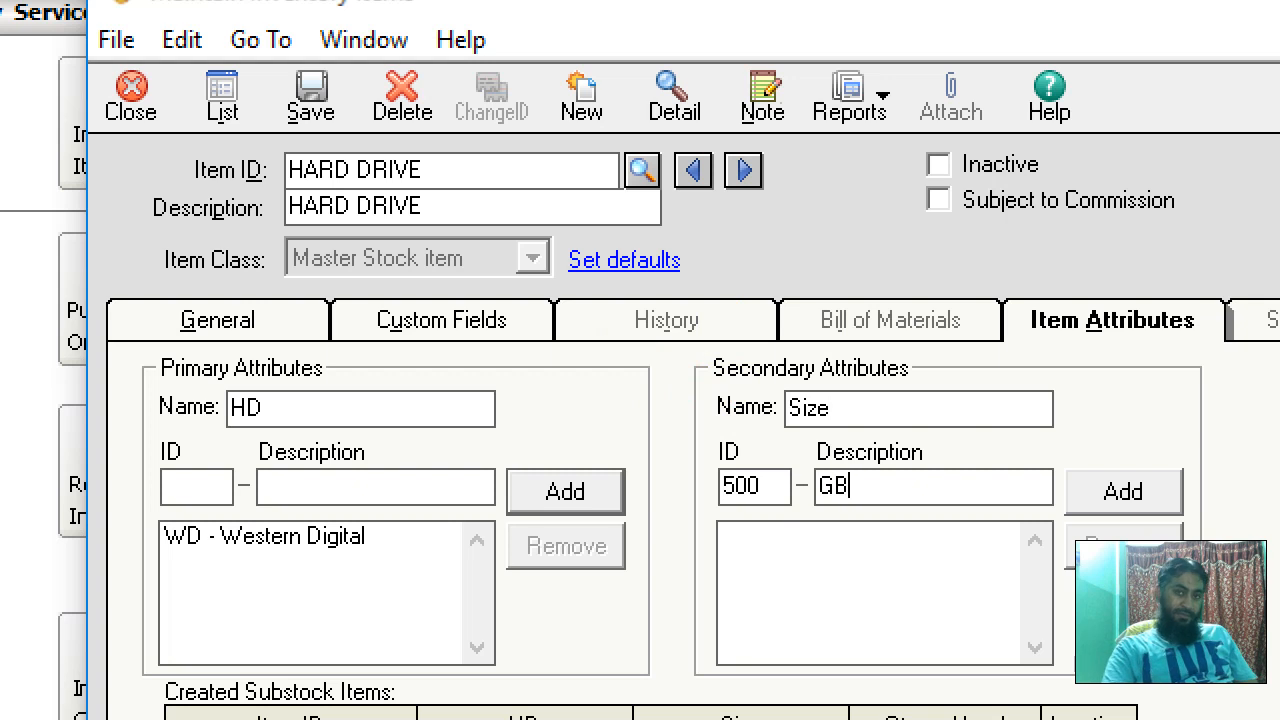
pyautogui.press('Return')
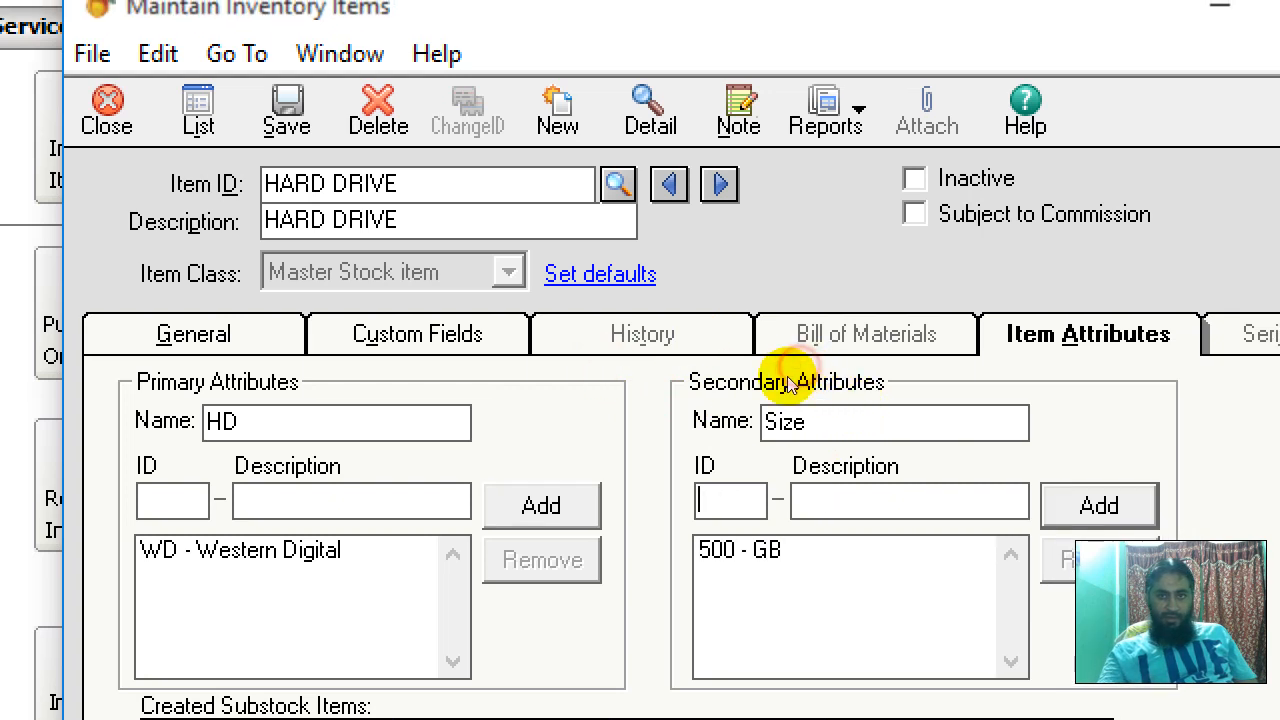
# - Add a secondary attribute entry with ID 1 and description TB
pyautogui.write('1')
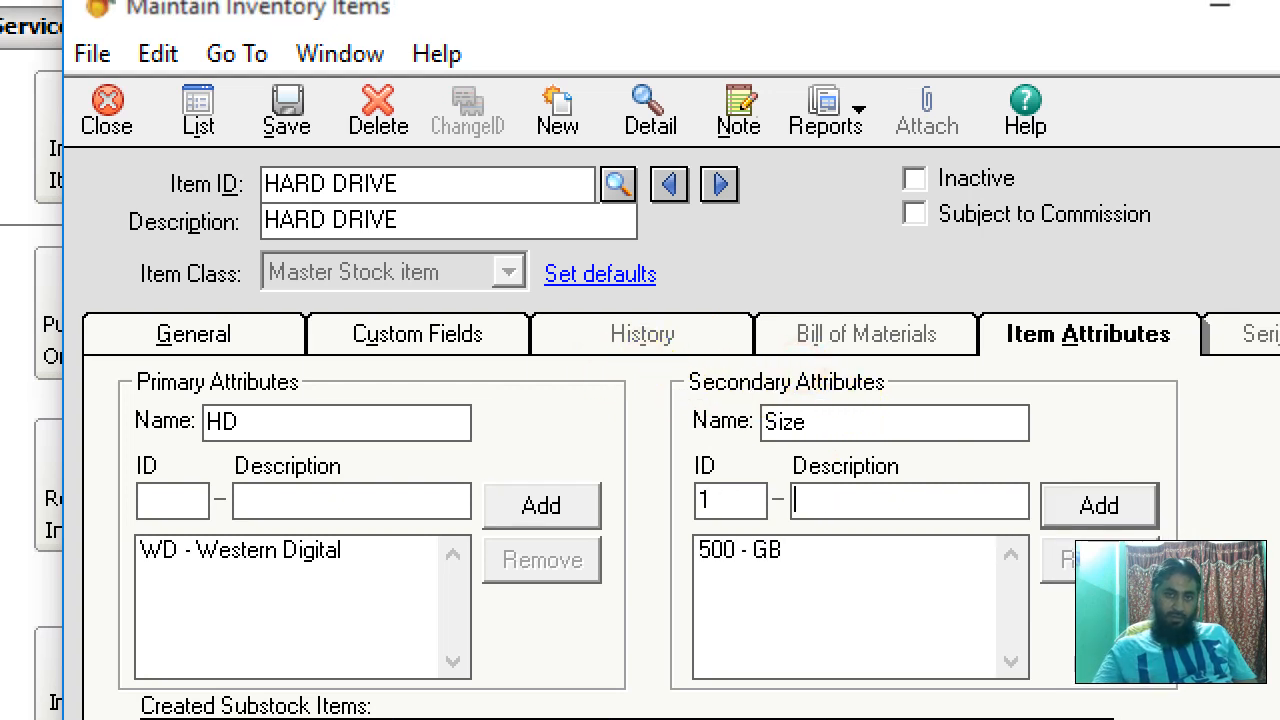
pyautogui.hotkey('shift', 'Tab')
pyautogui.write('100')
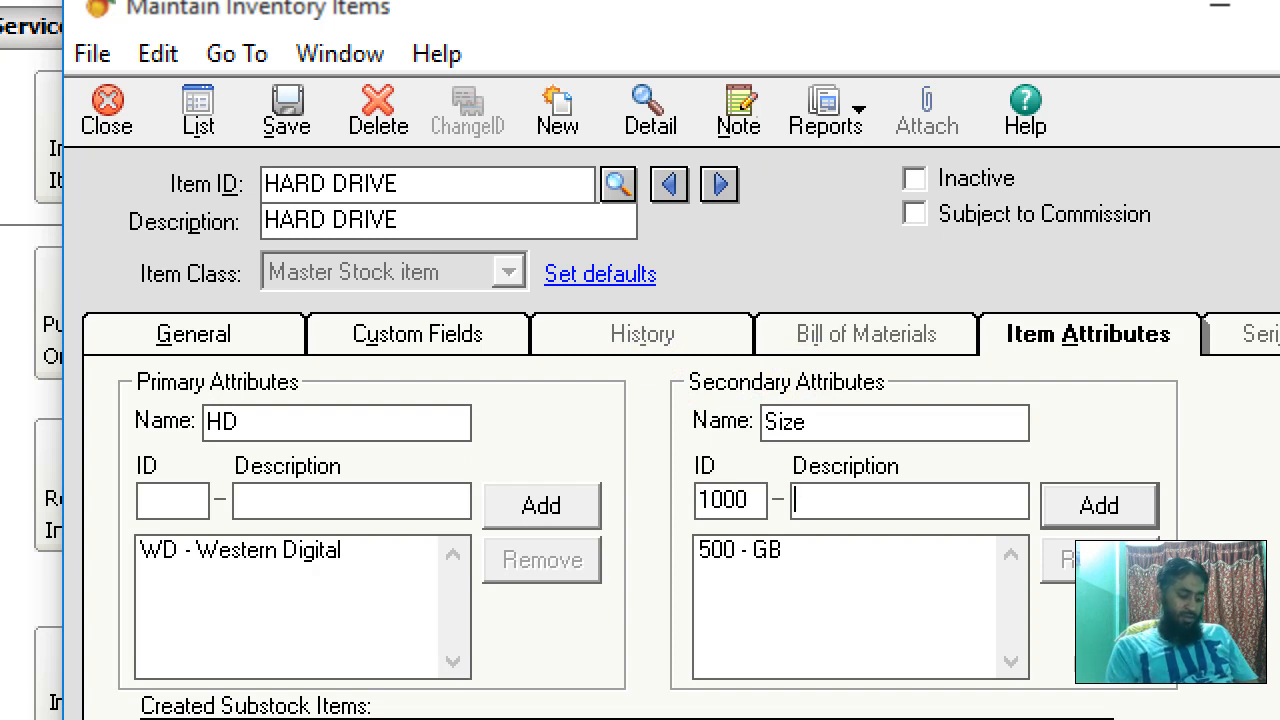
pyautogui.write('TB')
pyautogui.press('BackSpace')
pyautogui.press('BackSpace')
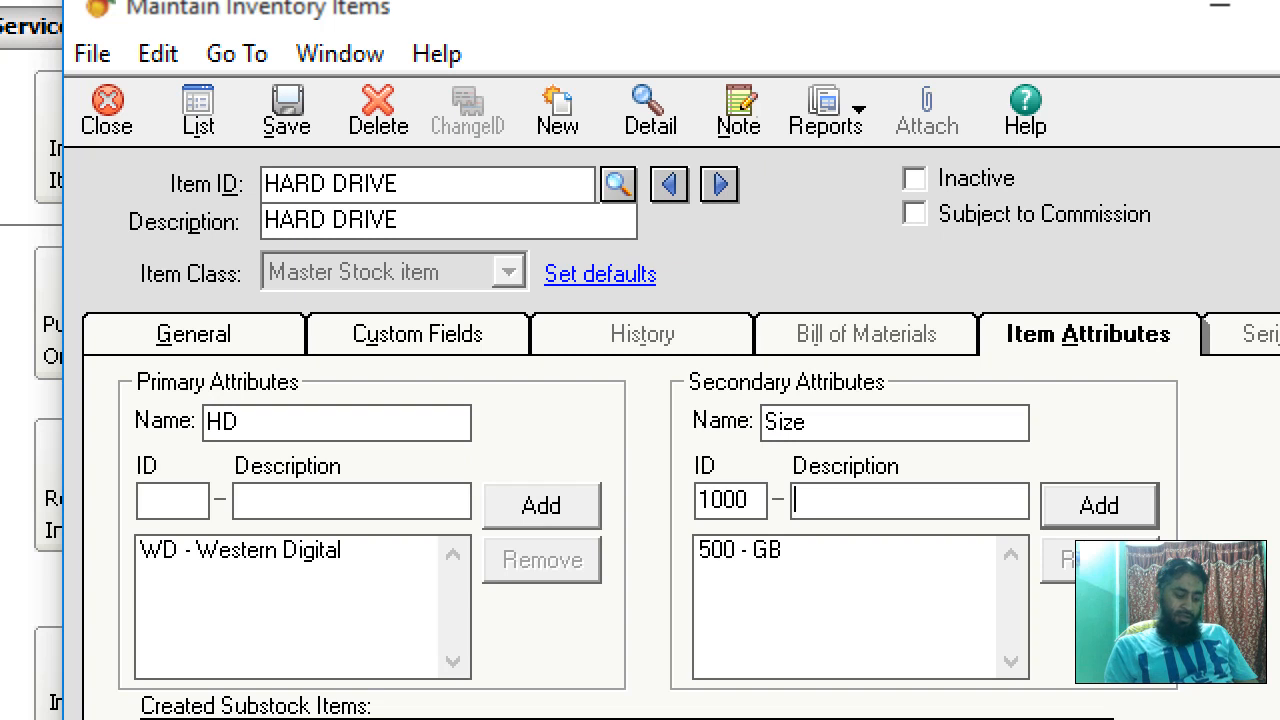
pyautogui.hotkey('shift', 'Tab')
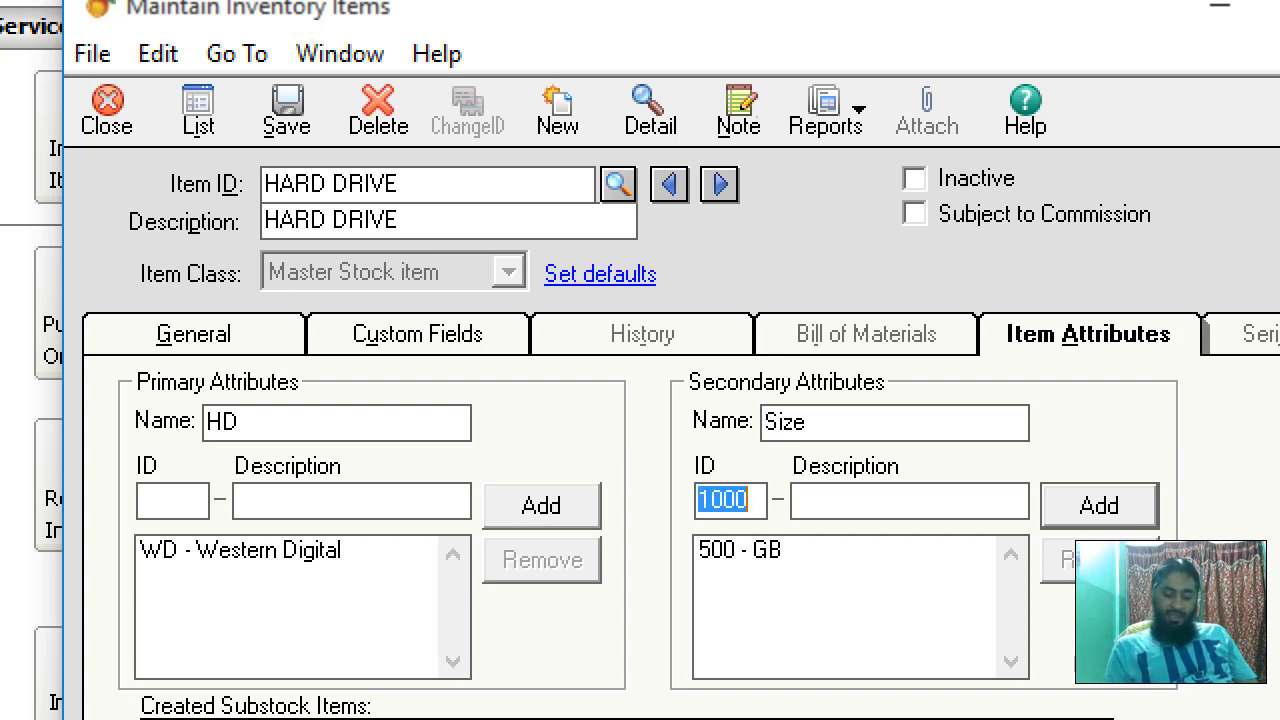
pyautogui.write('1 ')
pyautogui.write('TB')
pyautogui.press('BackSpace')
pyautogui.press('BackSpace')
pyautogui.write('TB')
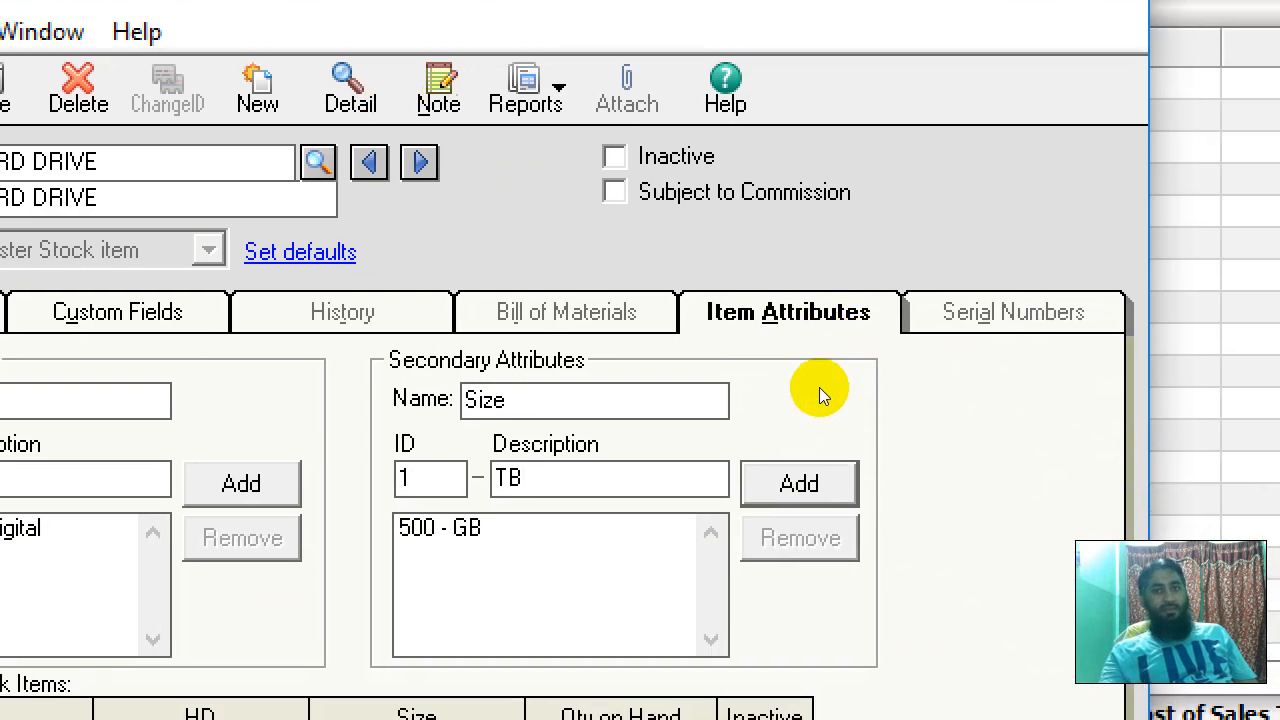
pyautogui.press('Return')
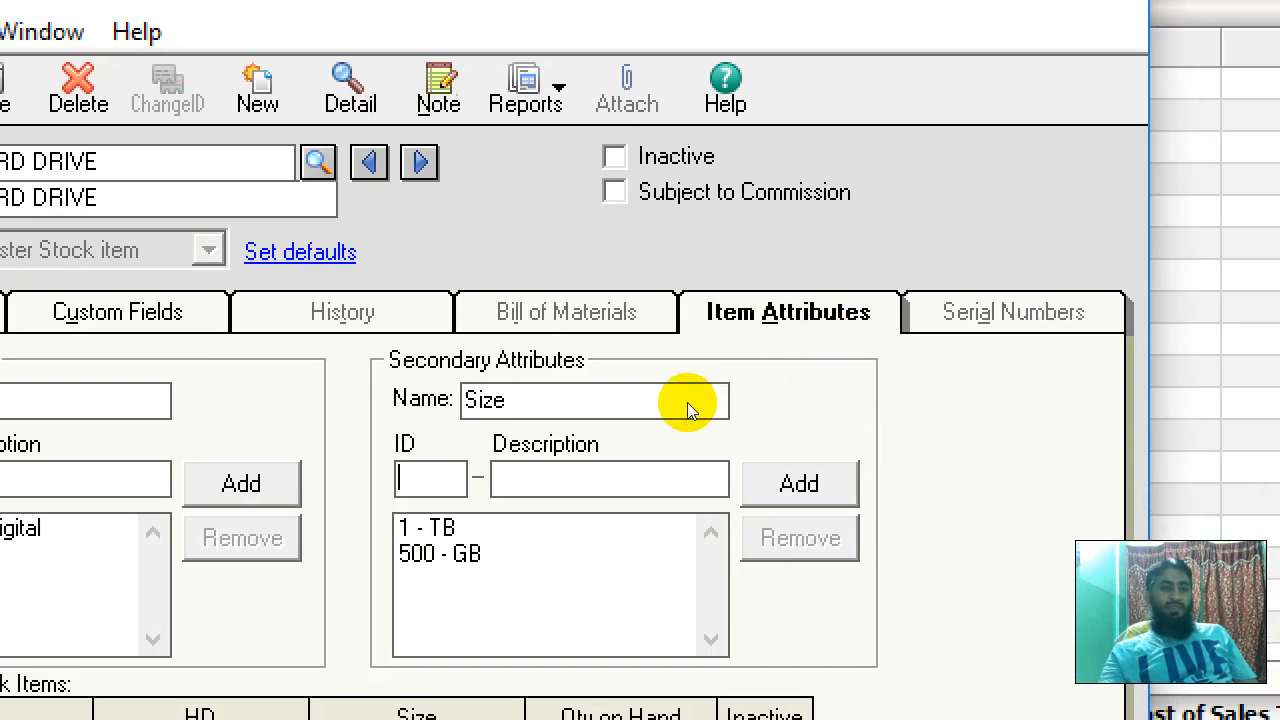
# - Try to add a secondary attribute entry with ID 2 and description TB
pyautogui.write('2')
pyautogui.press('Tab')
pyautogui.write('6b')
pyautogui.press('BackSpace')
pyautogui.press('BackSpace')
pyautogui.write('TB')
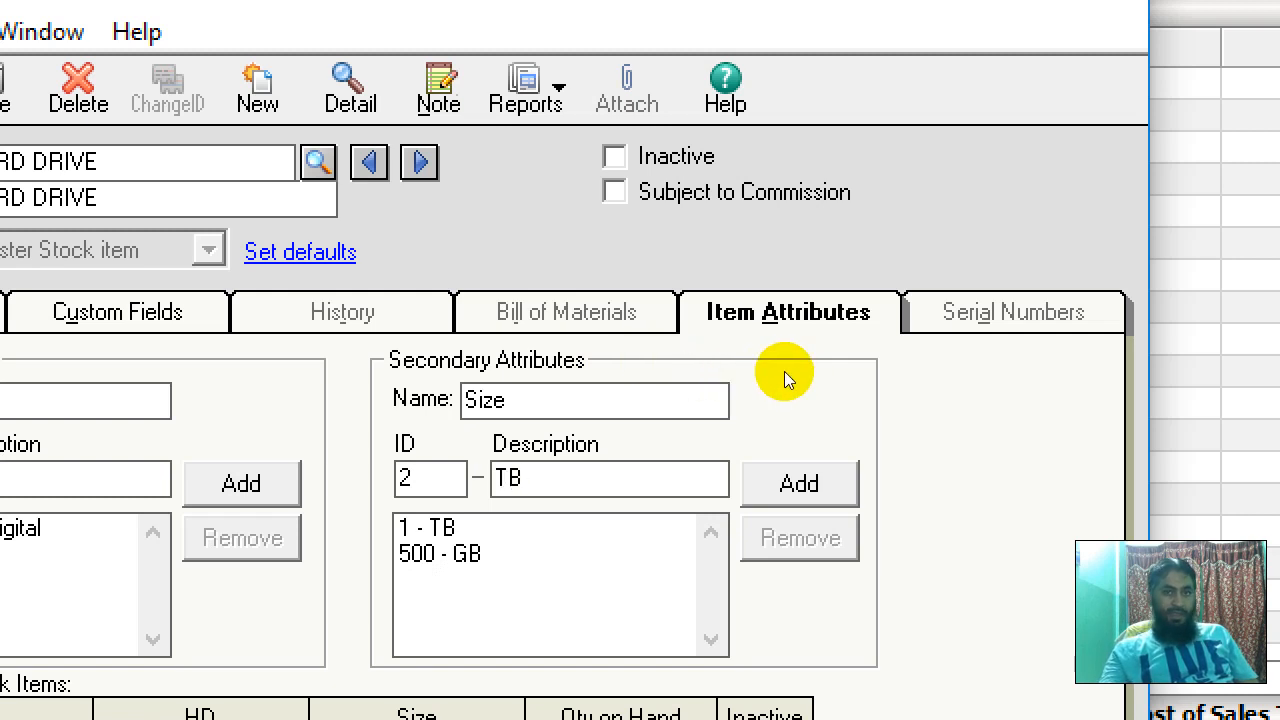
pyautogui.press('Return')
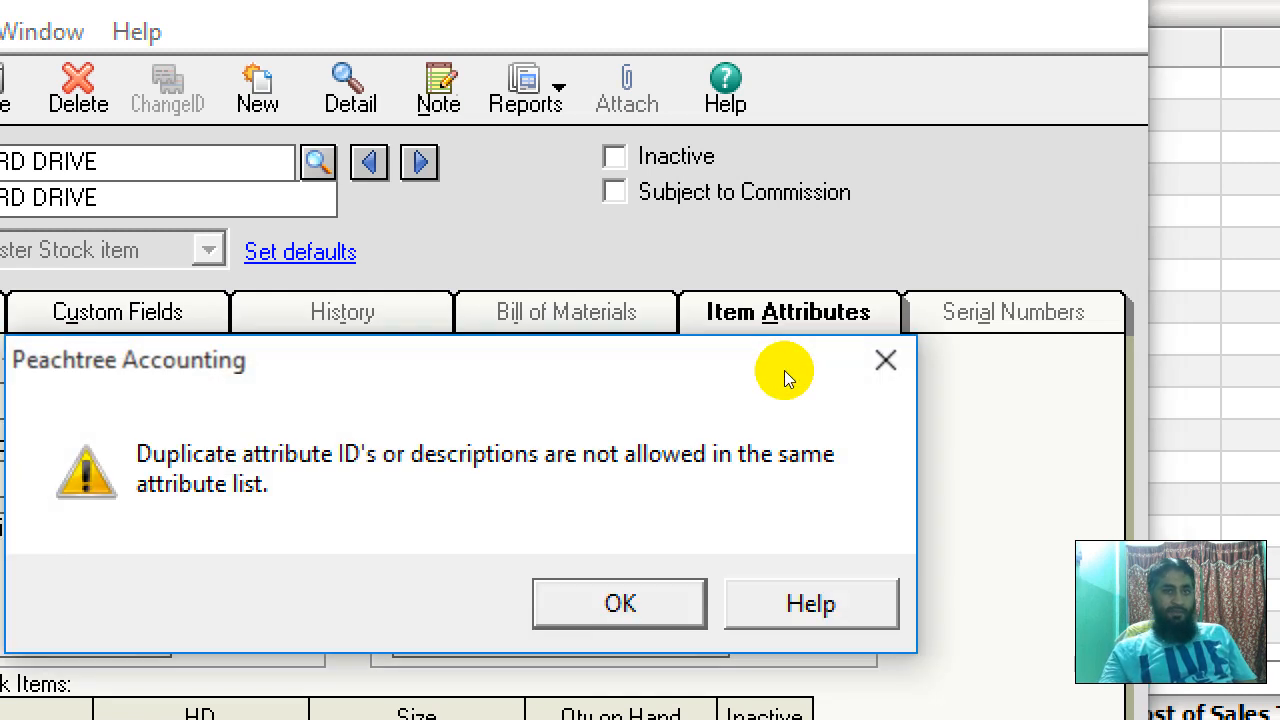
pyautogui.press('Return')
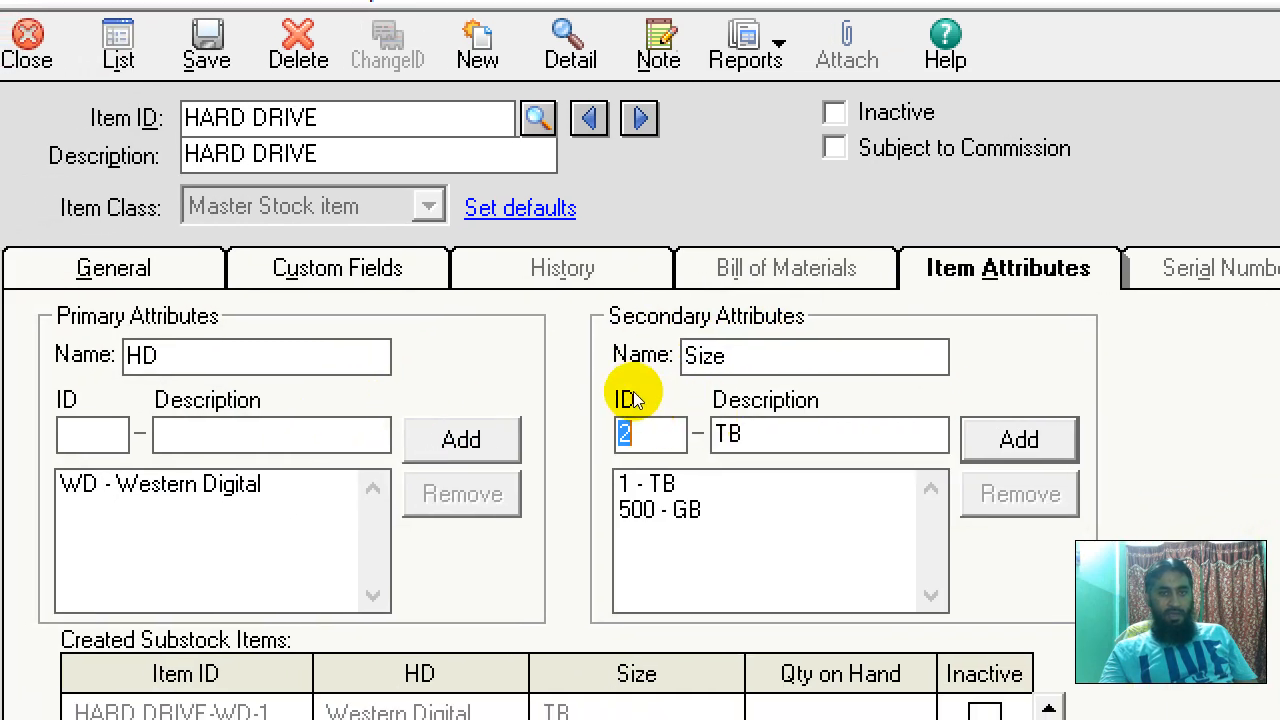
# - Remove the 1 - TB entry from the secondary attribute list
pyautogui.click(630, 357)
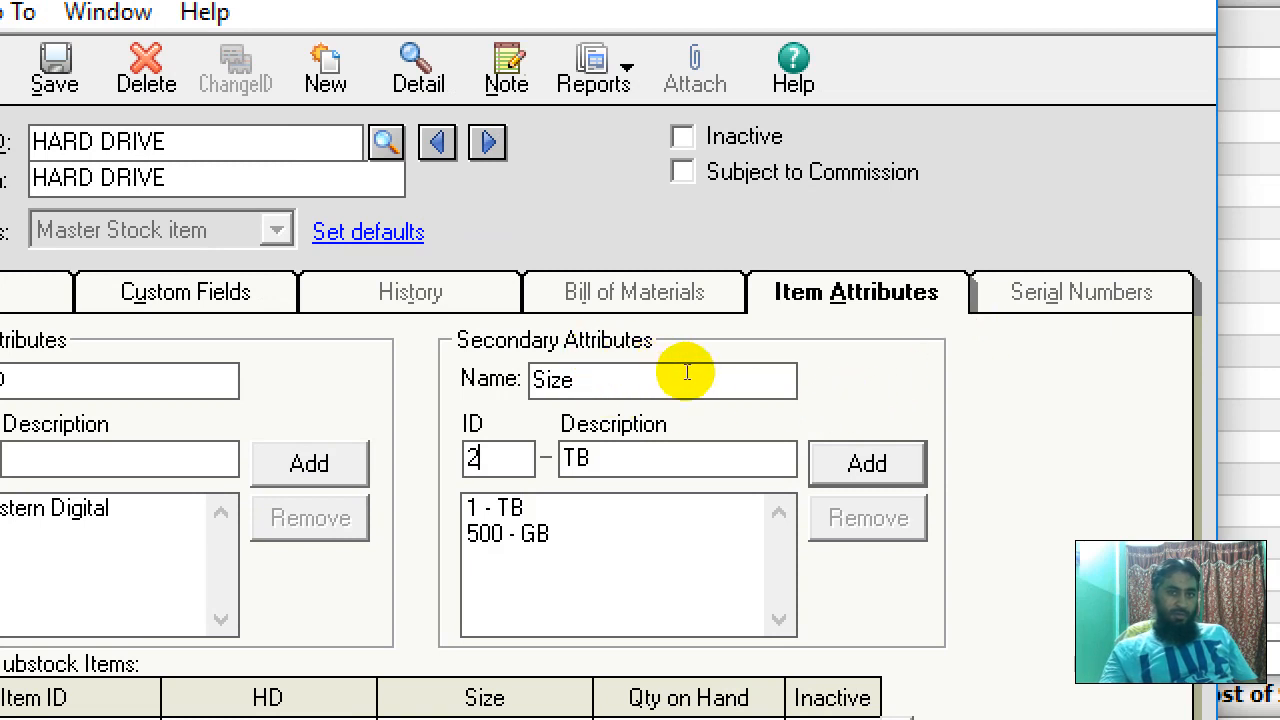
pyautogui.click(612, 508)
pyautogui.click(868, 518)
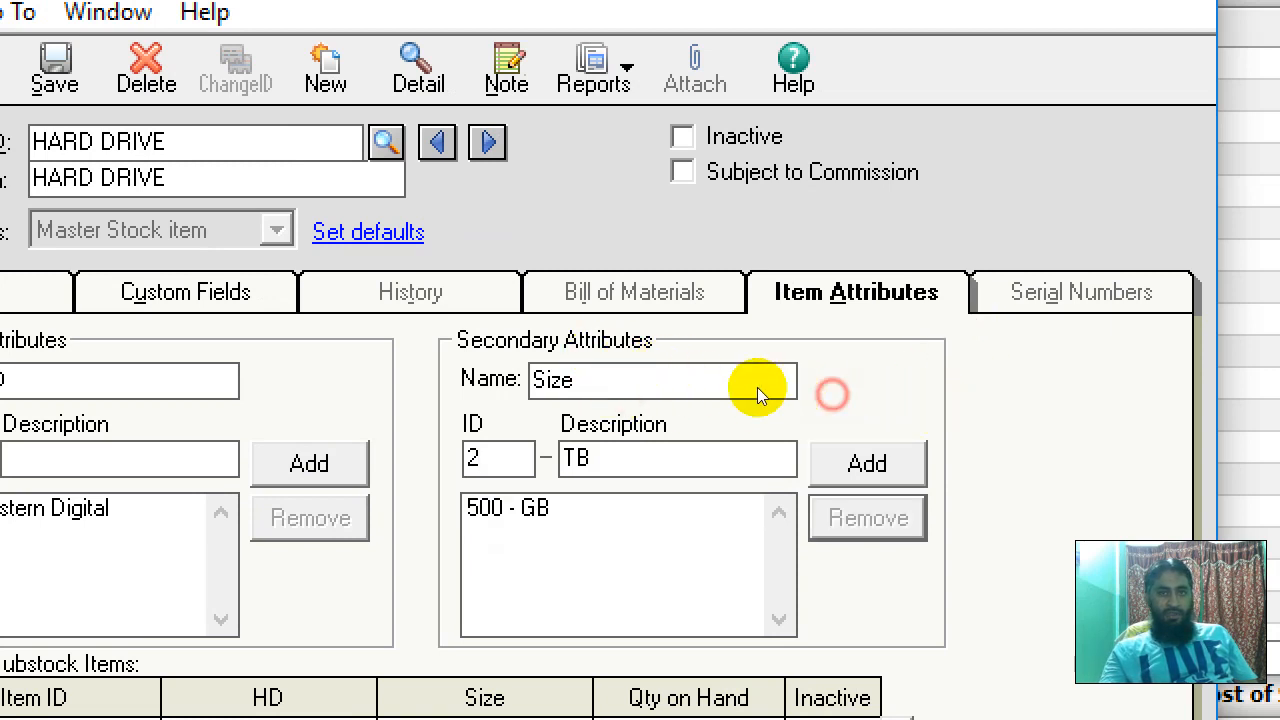
# - Add a secondary attribute entry with ID 1 TB and description HD
pyautogui.click(488, 459)
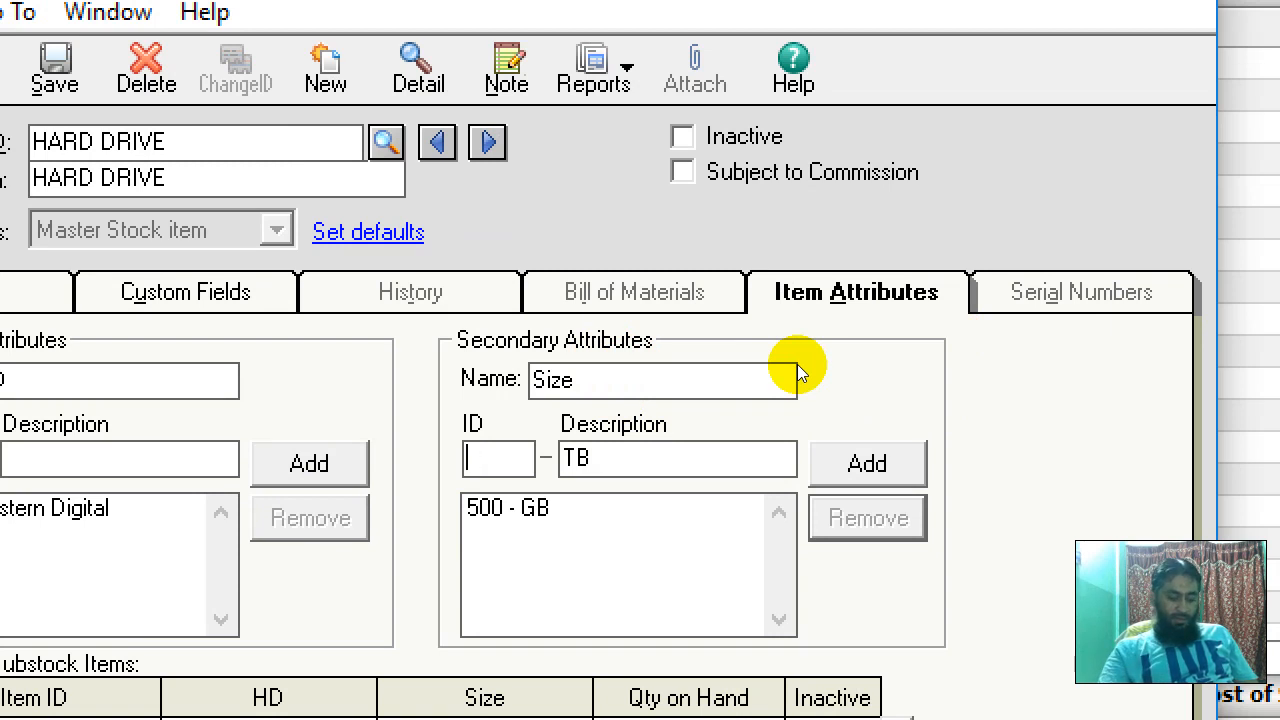
pyautogui.write('1 TB')
pyautogui.press('Tab')
pyautogui.click(578, 458)
pyautogui.write('HD')
pyautogui.press('Delete')
pyautogui.press('Delete')
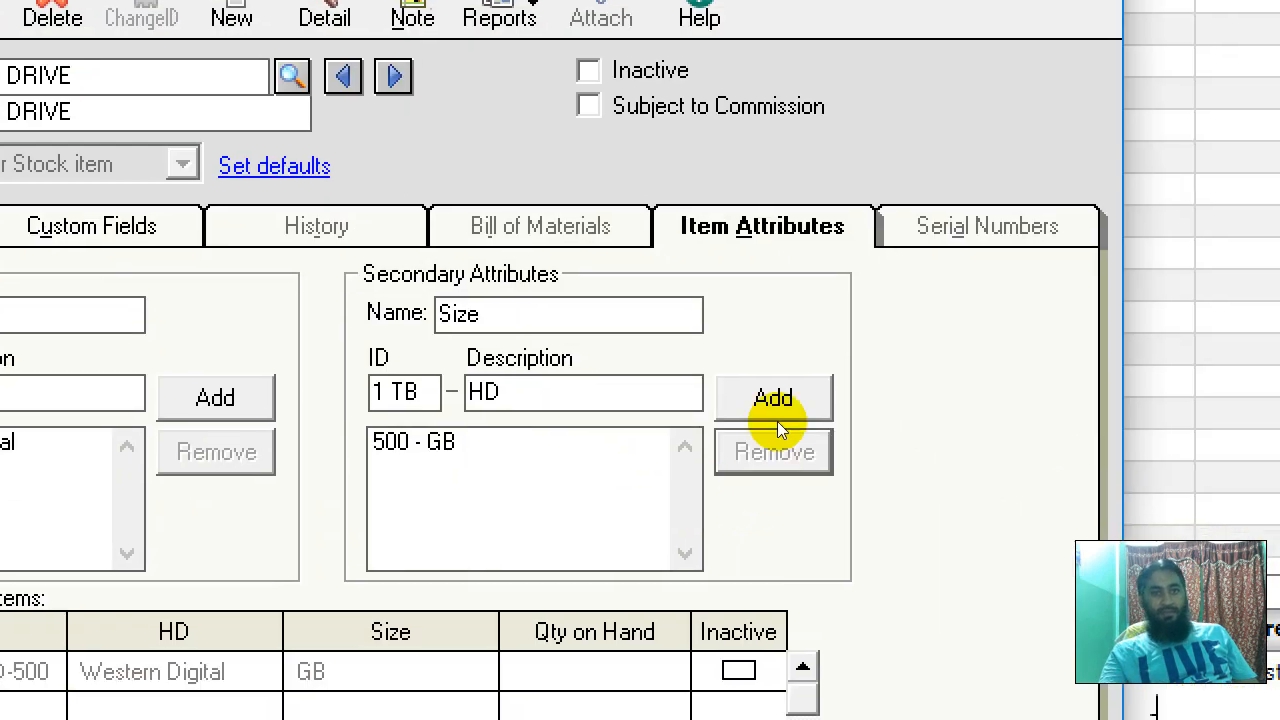
pyautogui.click(886, 462)
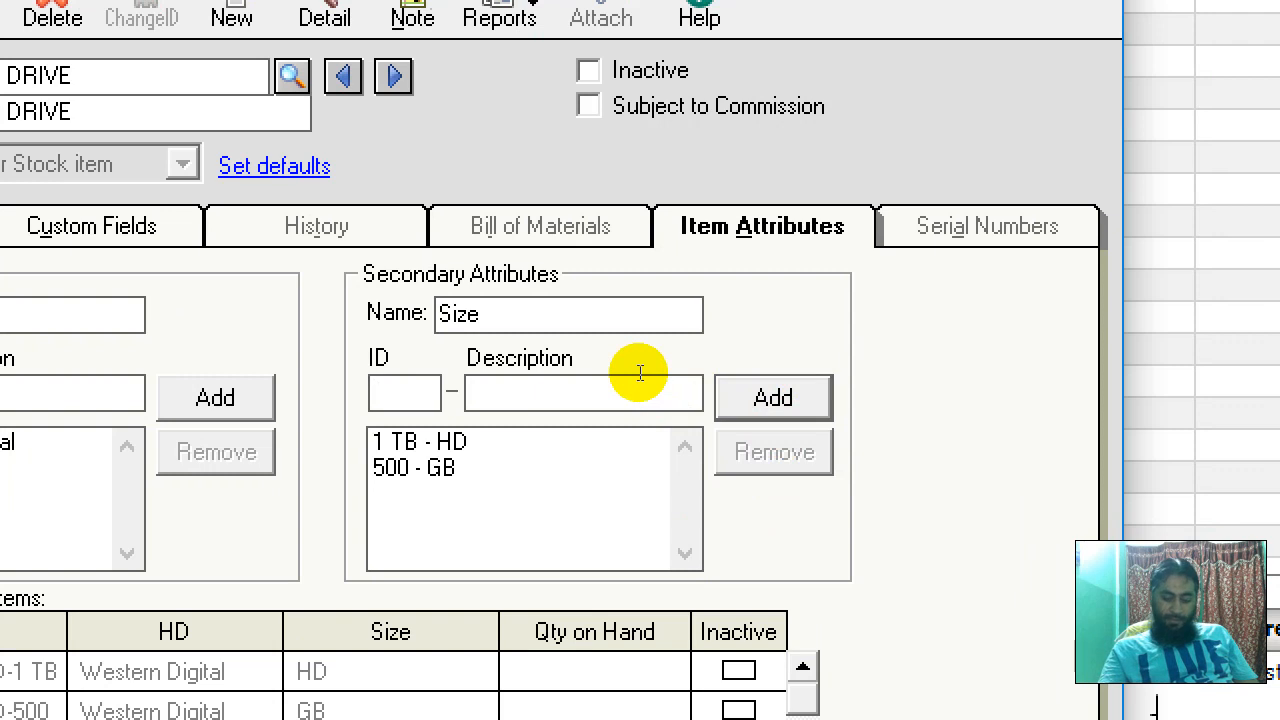
# - Try to add a secondary attribute entry with ID 2 TB and description HD
pyautogui.write('2 TB')
pyautogui.click(697, 370)
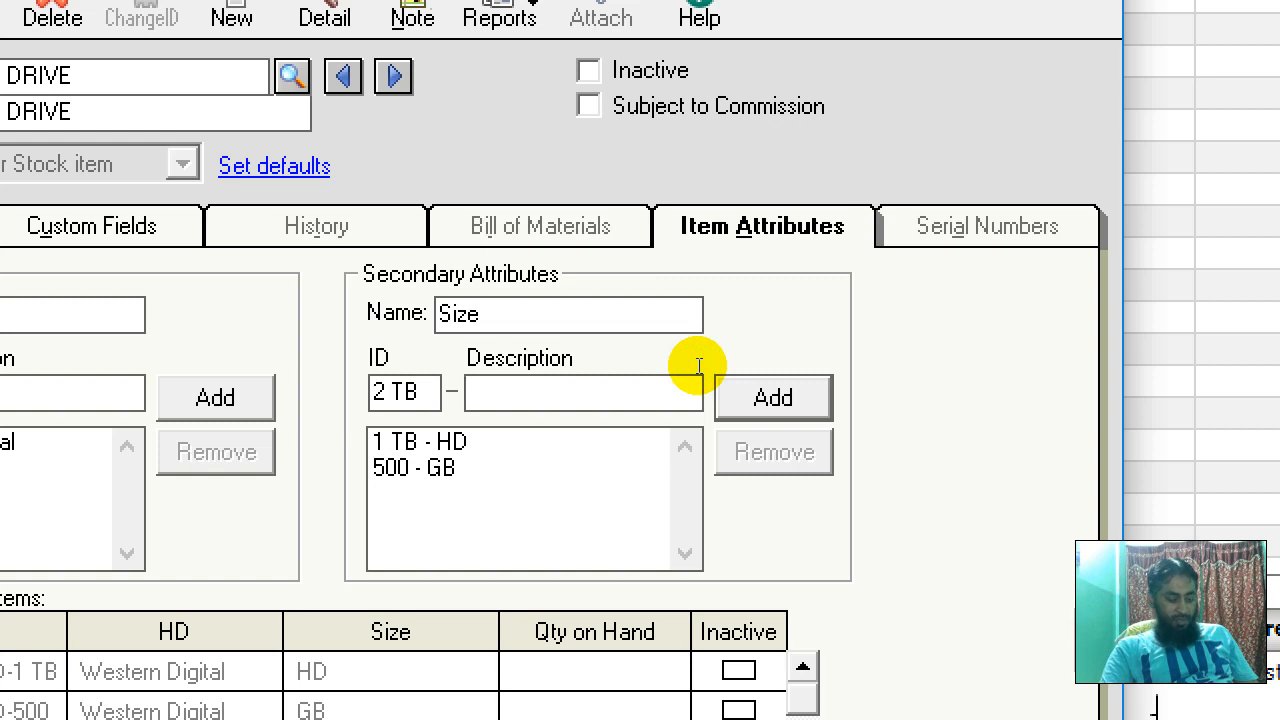
pyautogui.write('HD')
pyautogui.click(790, 370)
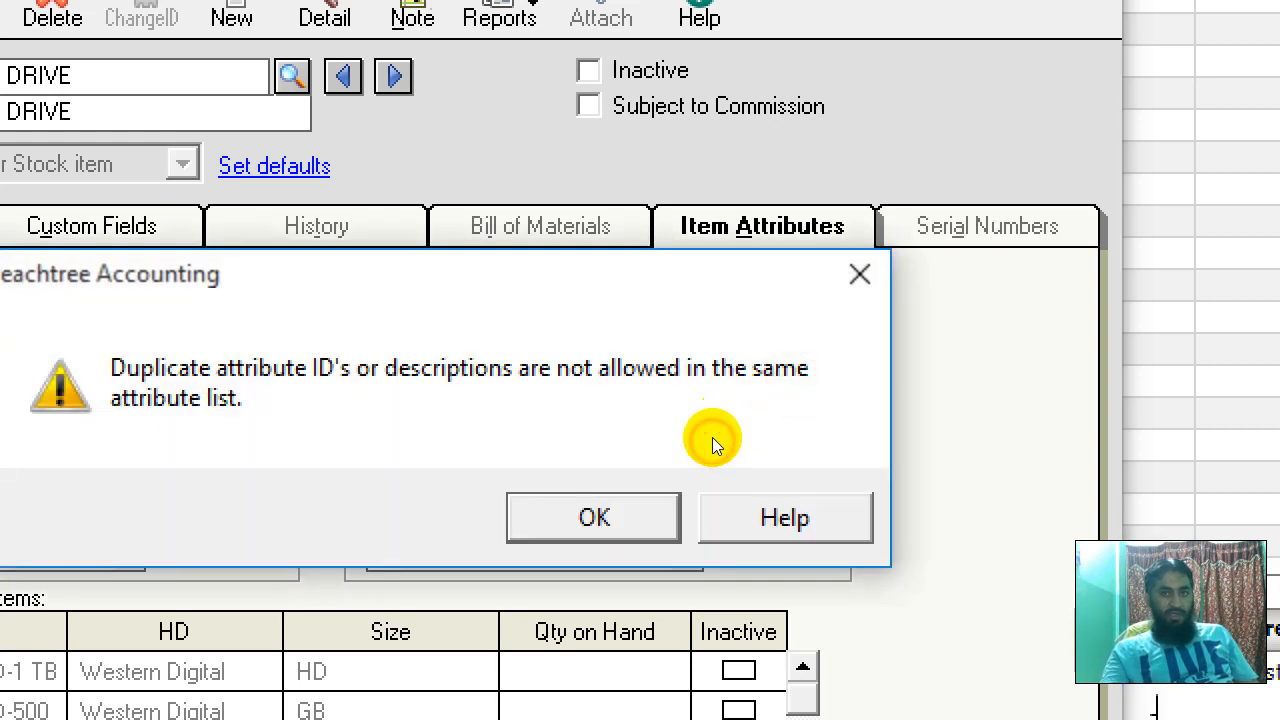
pyautogui.press('Return')
# - Change the 2 TB entry's description to HDD and add it to the secondary attributes
pyautogui.click(688, 382)
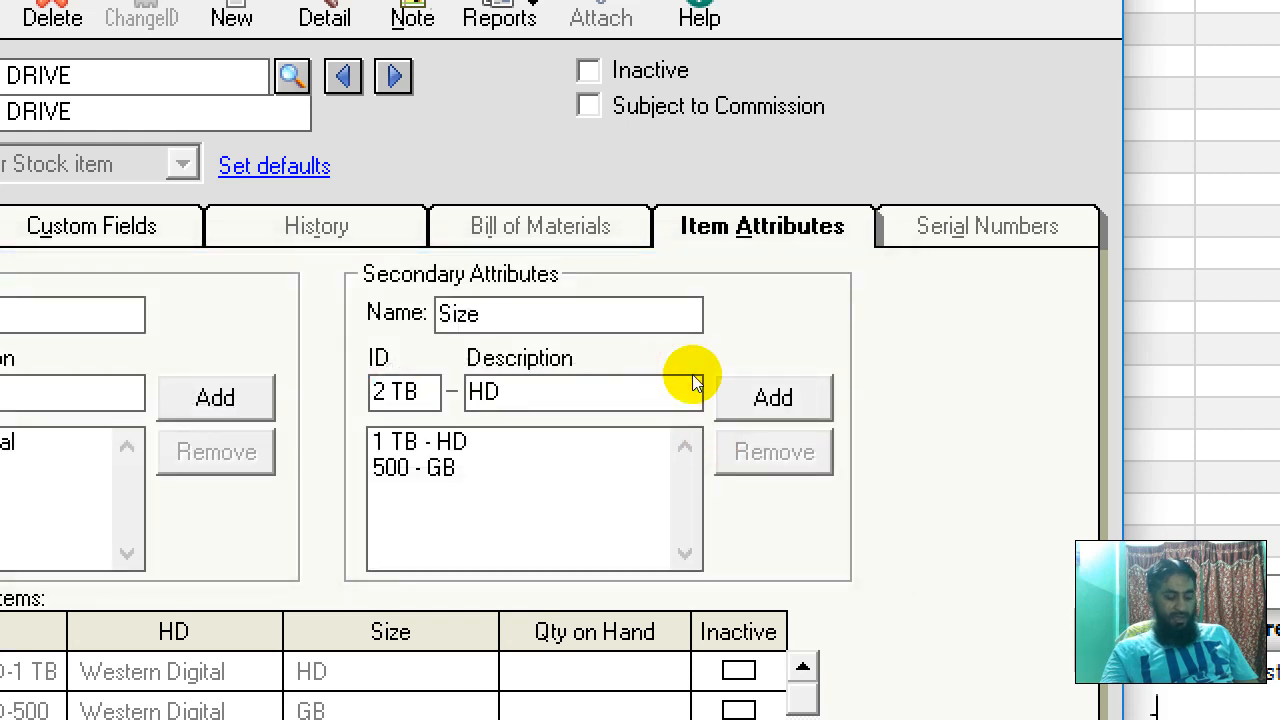
pyautogui.write('DD')
pyautogui.press('BackSpace')
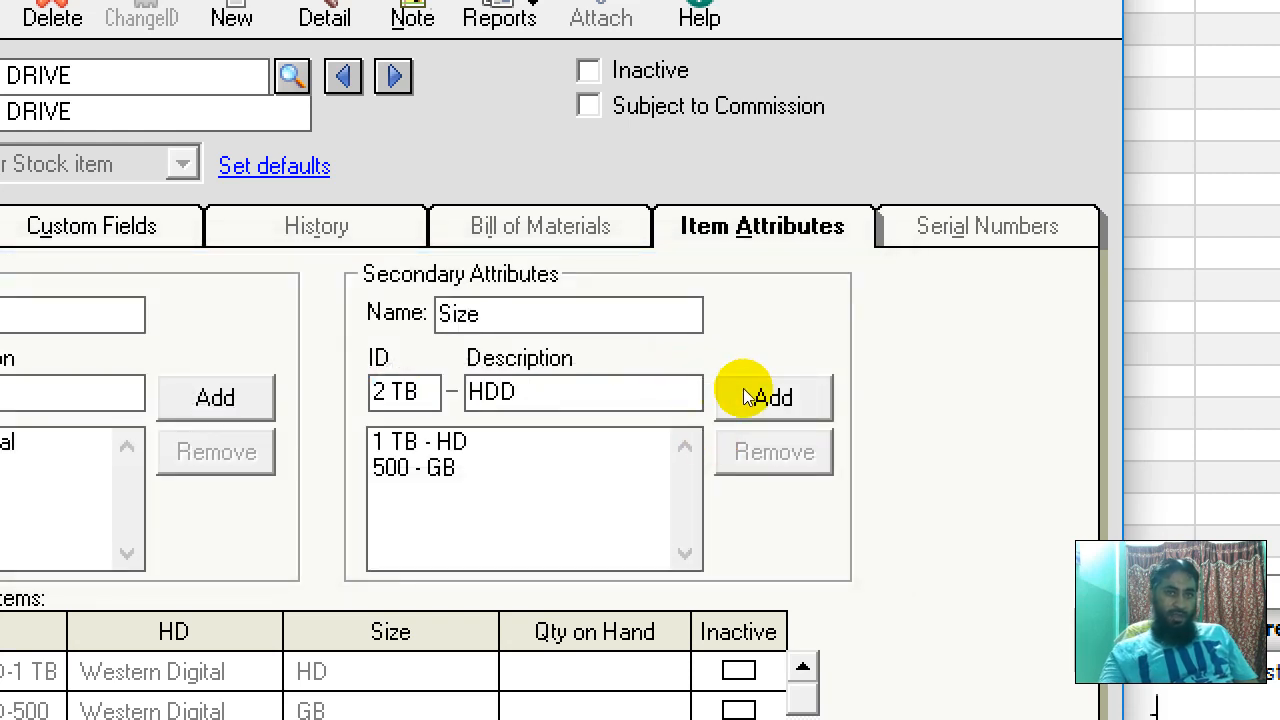
pyautogui.click(745, 395)
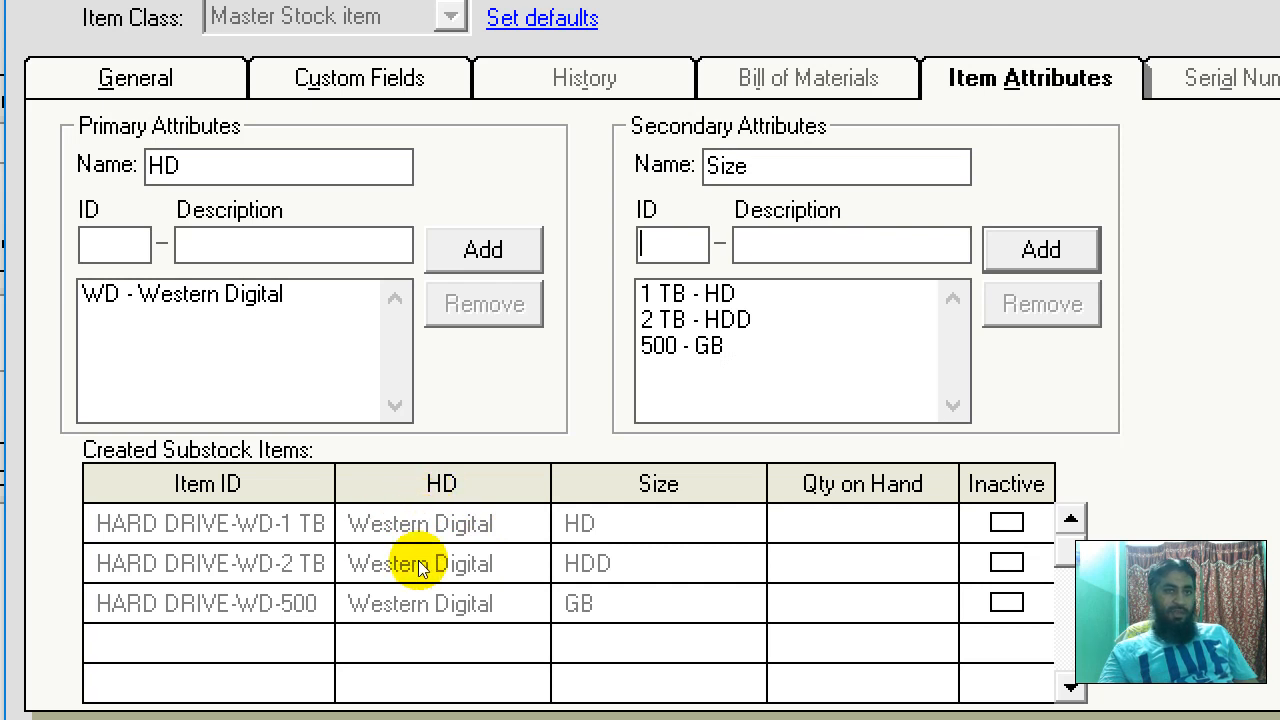
pyautogui.click(377, 394)
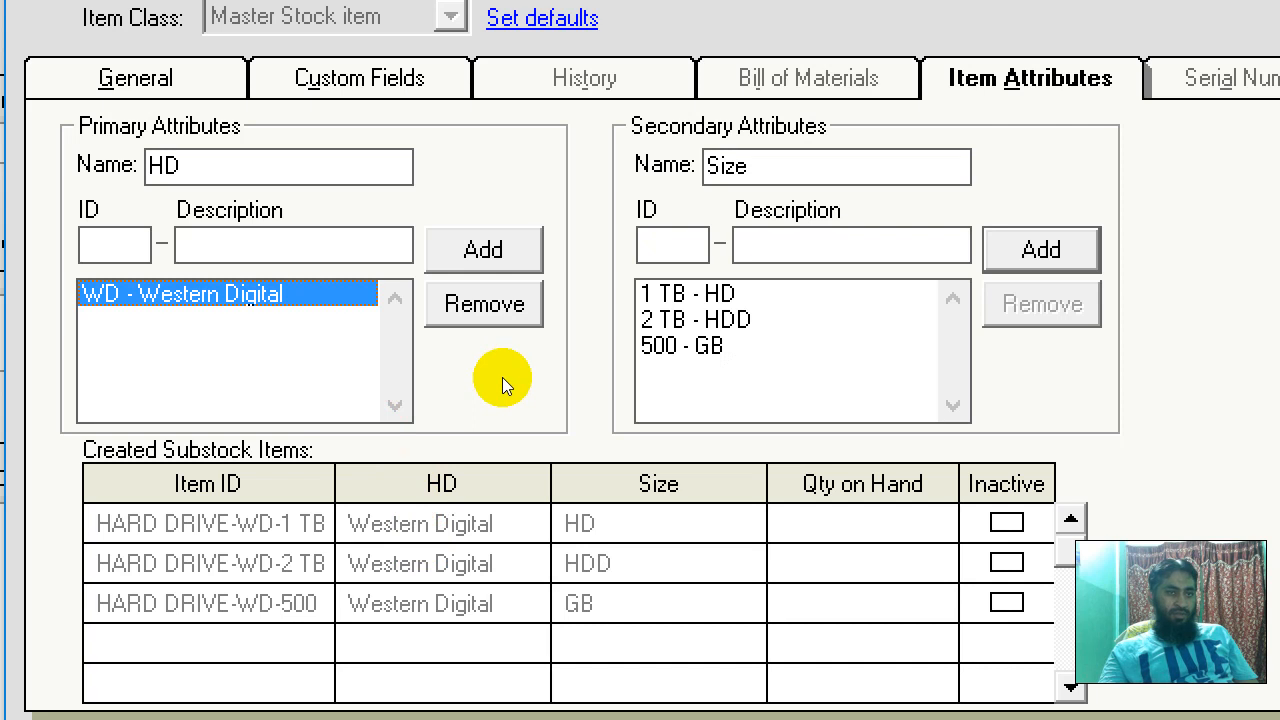
pyautogui.click(643, 410)
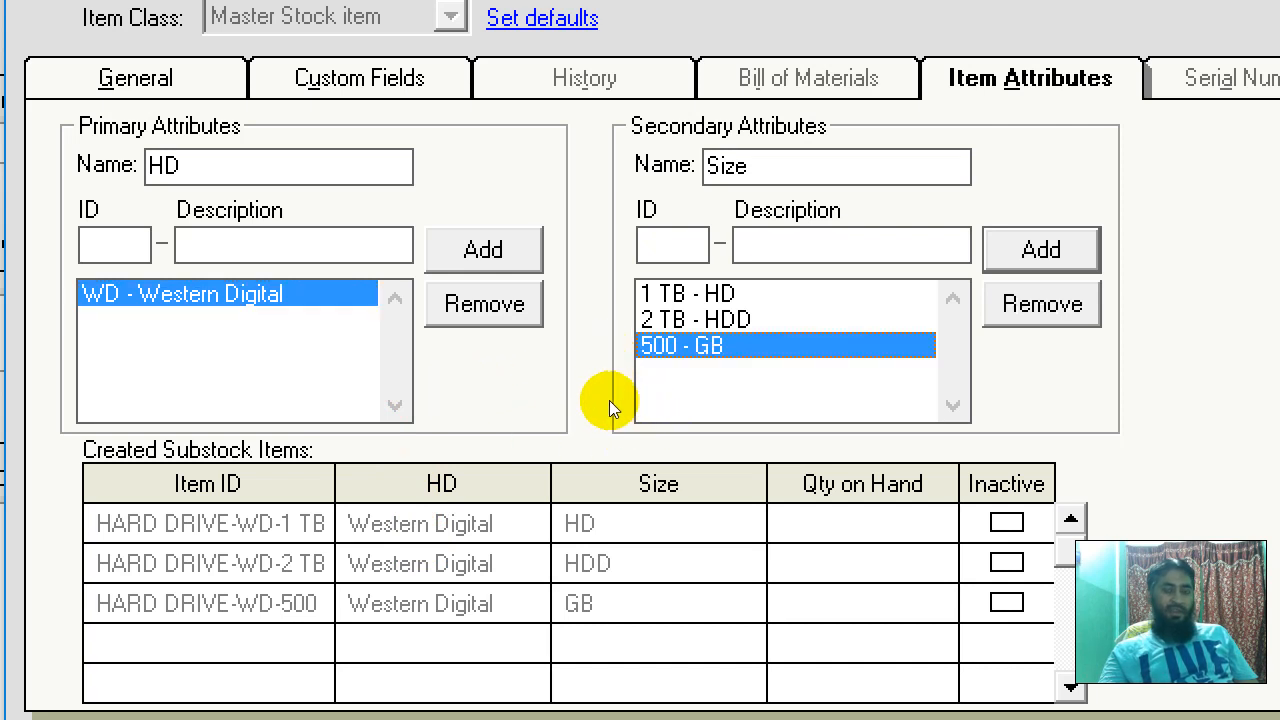
pyautogui.click(422, 432)
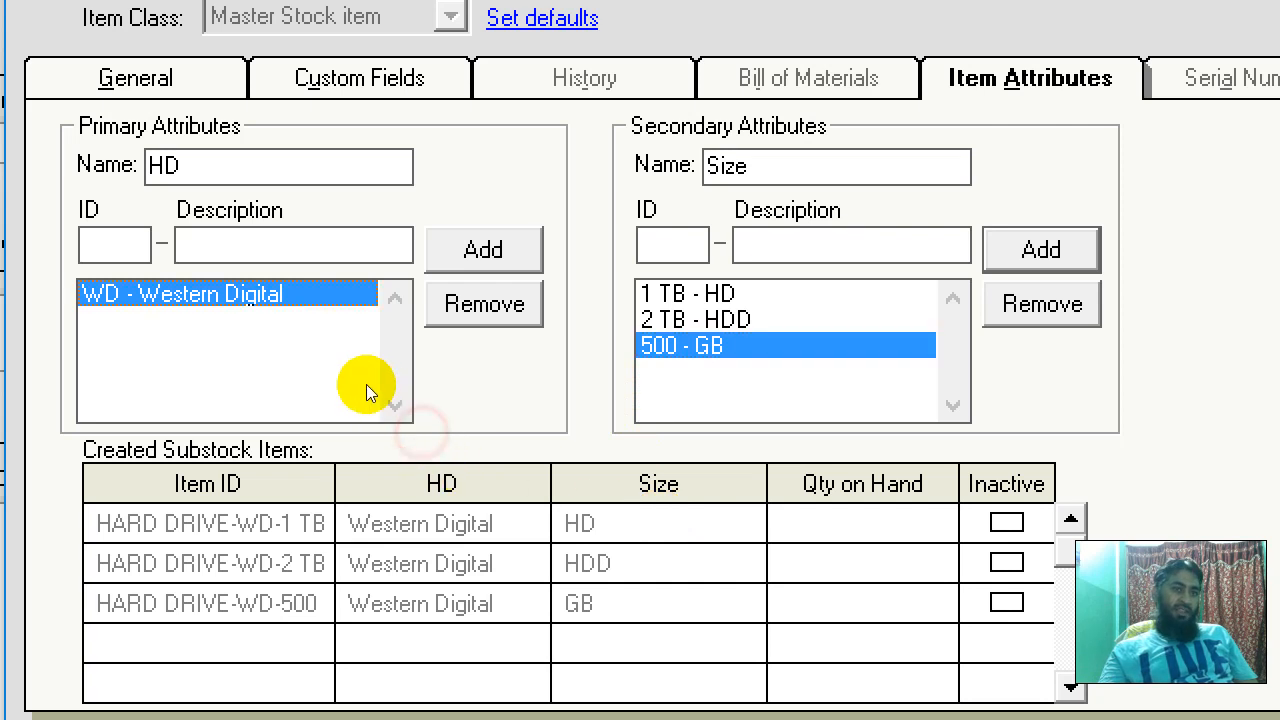
# - Add a primary attribute entry with ID SG and description SEAGATE, and save and close the HARD DRIVE item
pyautogui.click(340, 356)
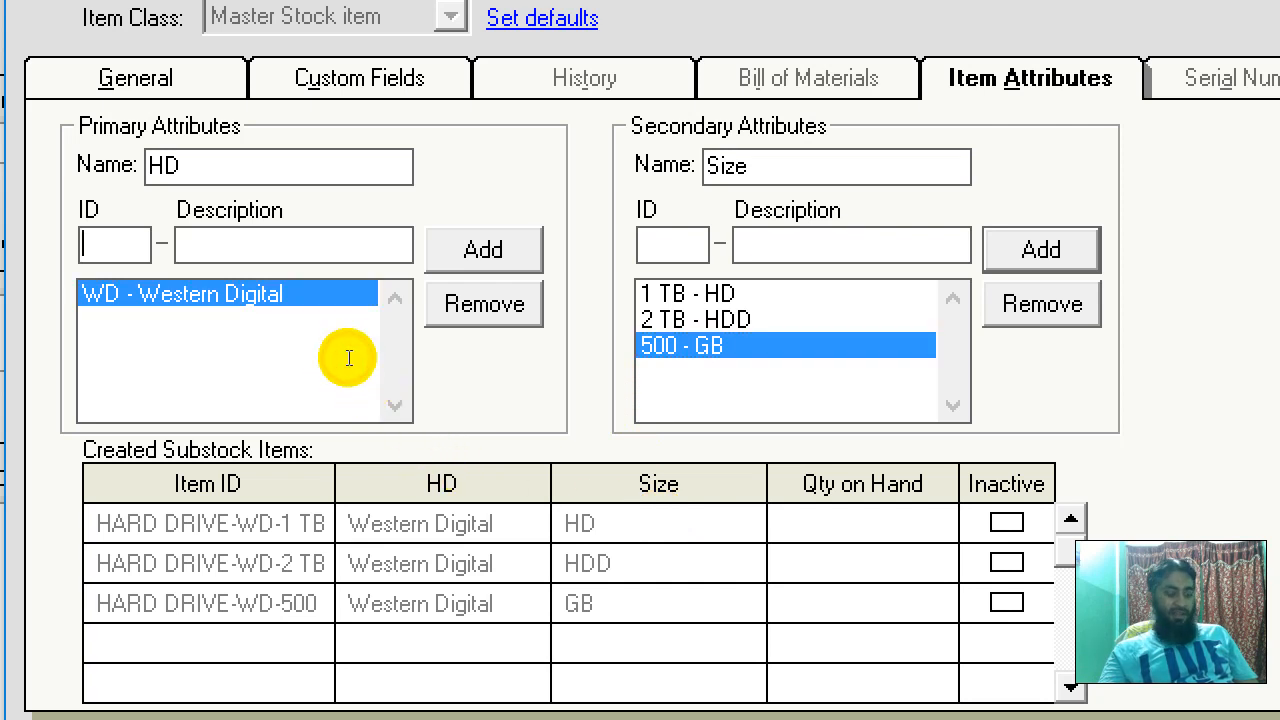
pyautogui.write('SG')
pyautogui.press('Tab')
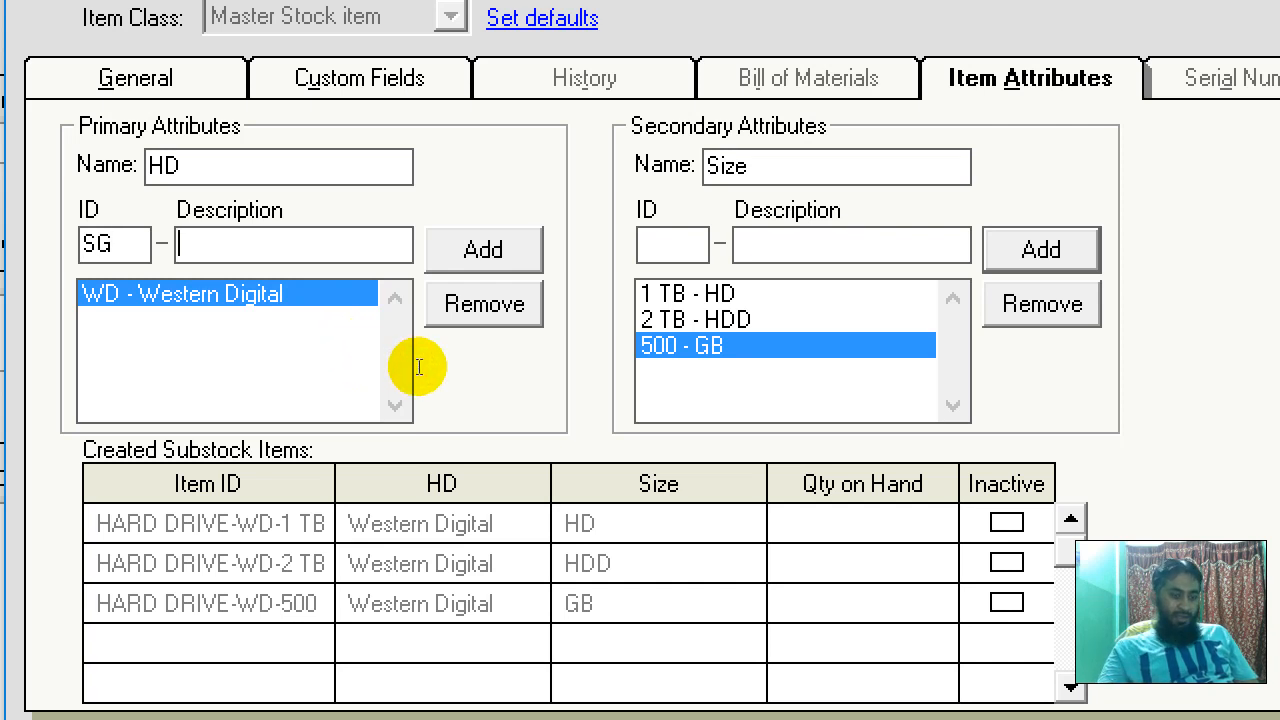
pyautogui.write('SEAGATE')
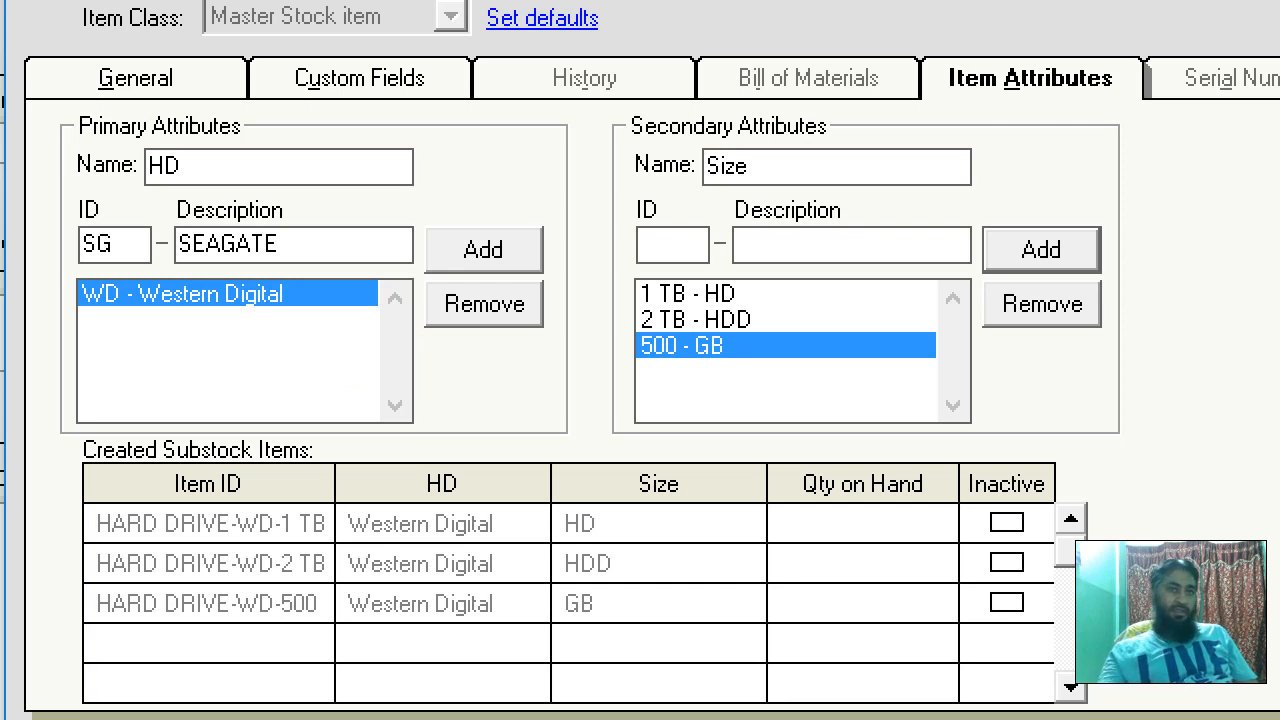
pyautogui.press('Return')
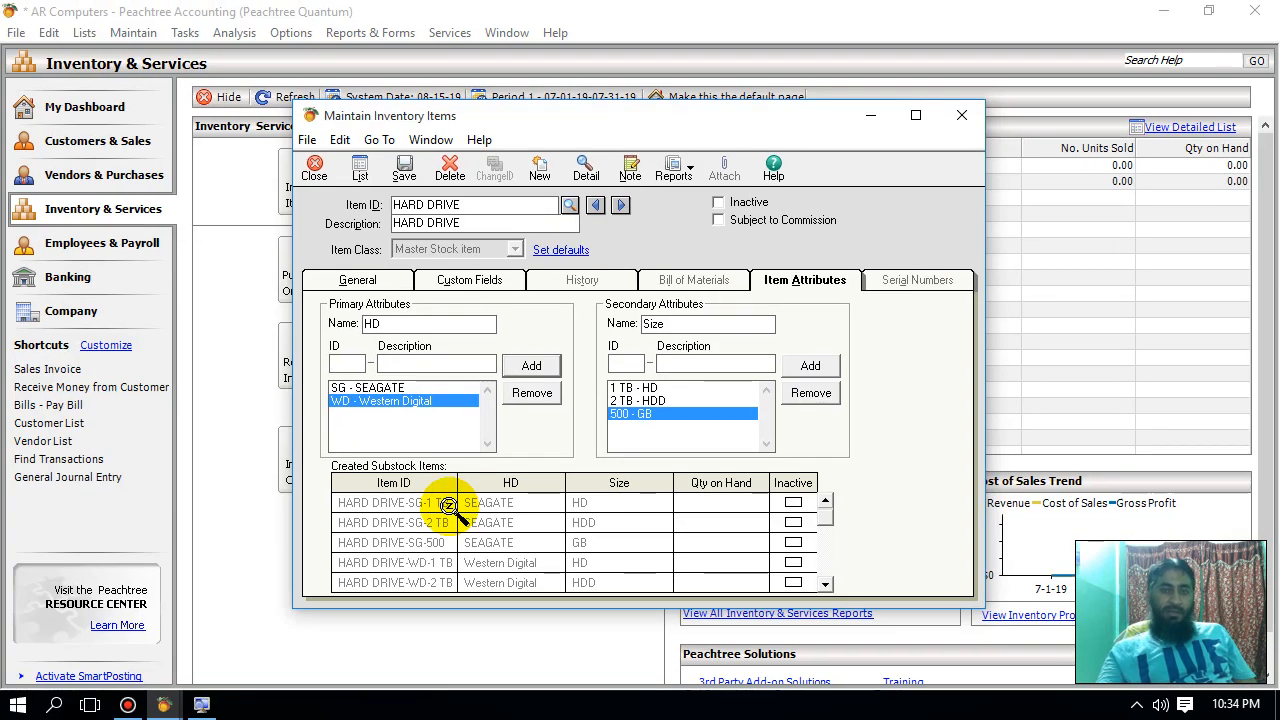
pyautogui.click(403, 176)
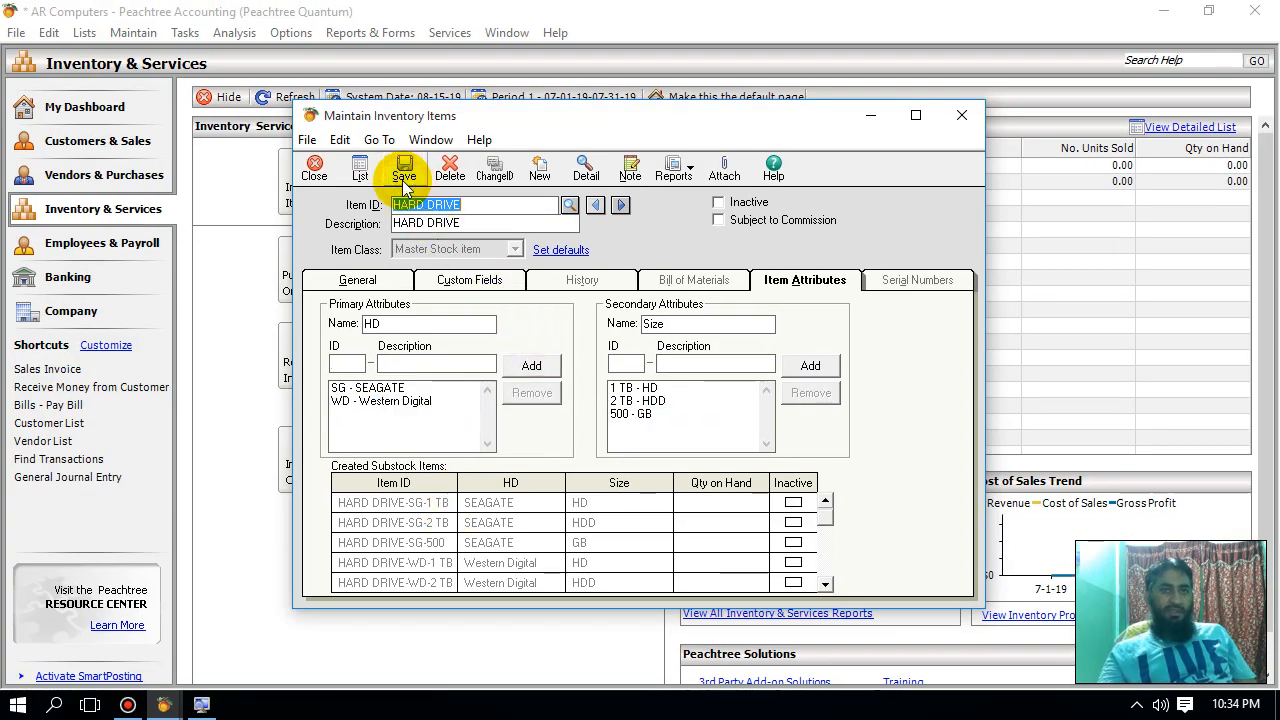
pyautogui.click(313, 176)
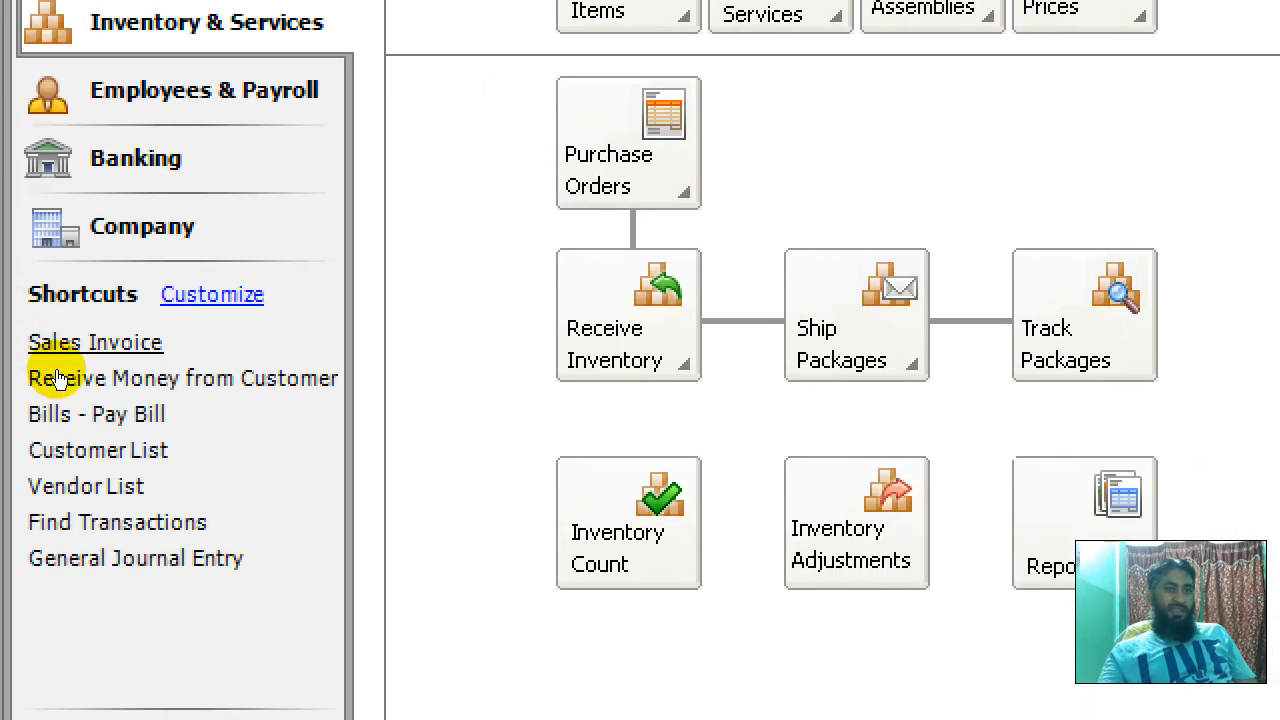
# - Open a new sales invoice and choose HARD DRIVE-SG-1 TB from the SEAGATE group as the first line's item
pyautogui.click(42, 346)
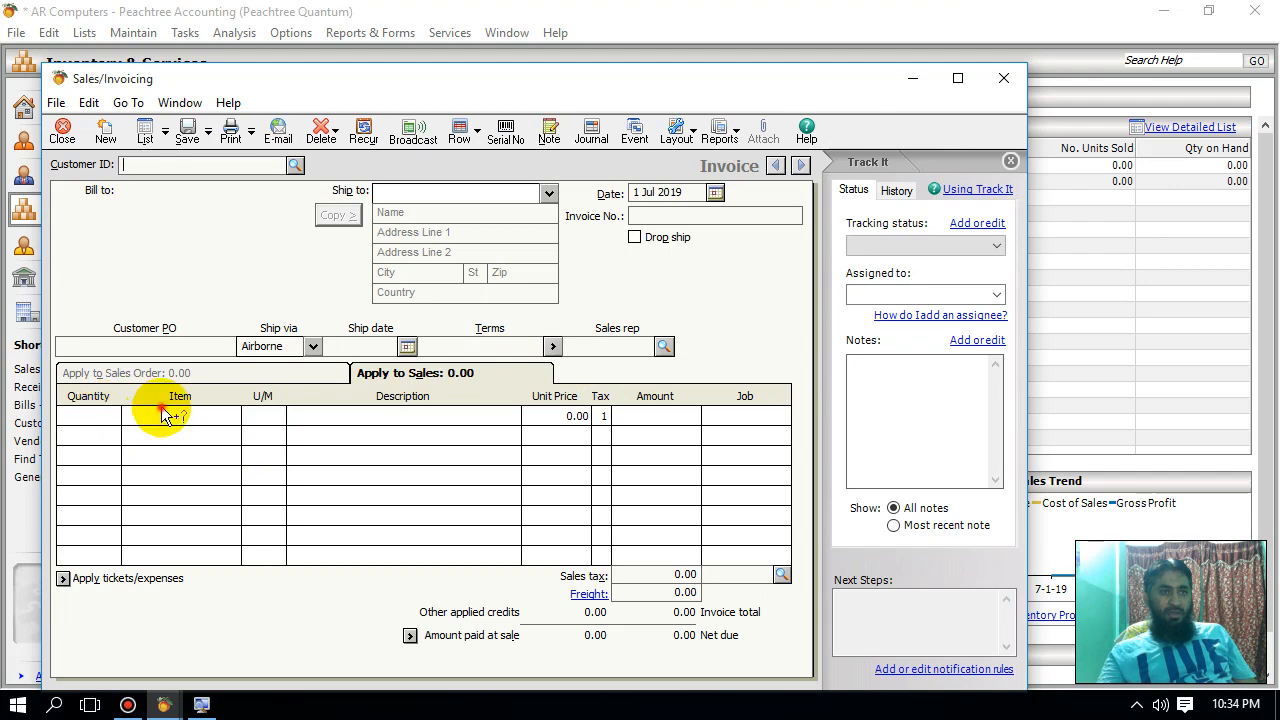
pyautogui.click(205, 415)
pyautogui.click(233, 414)
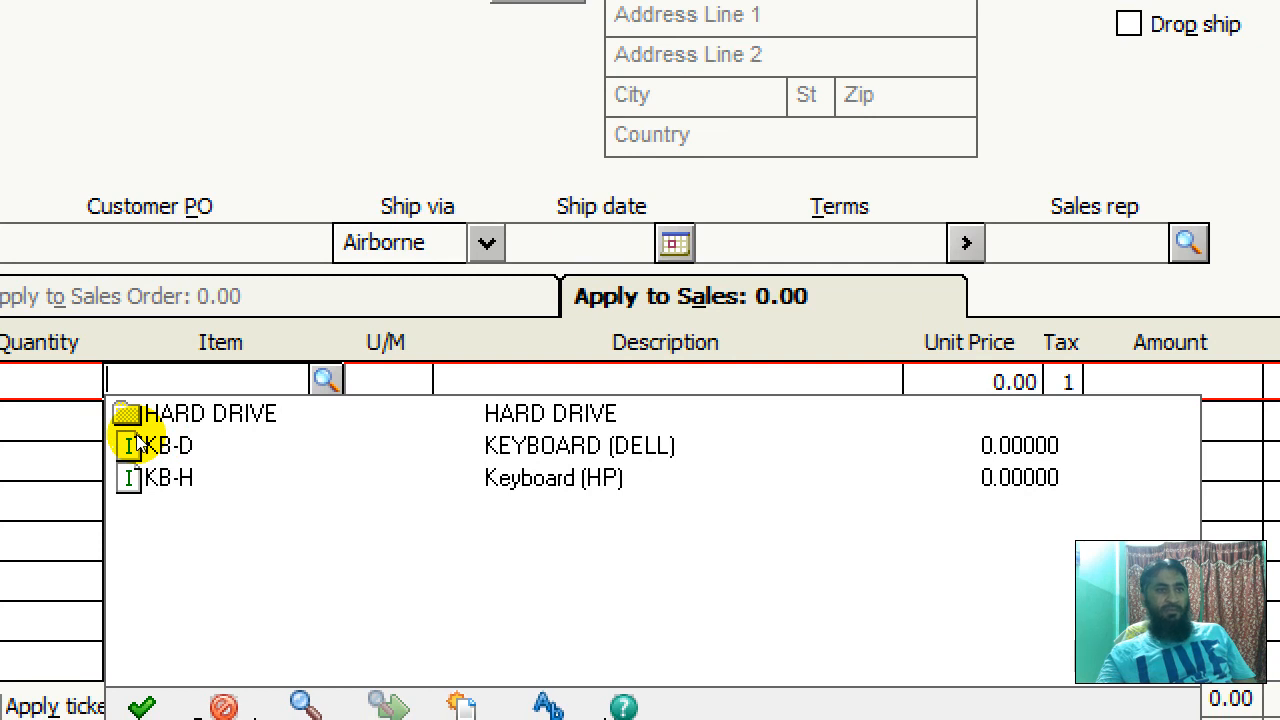
pyautogui.click(130, 414)
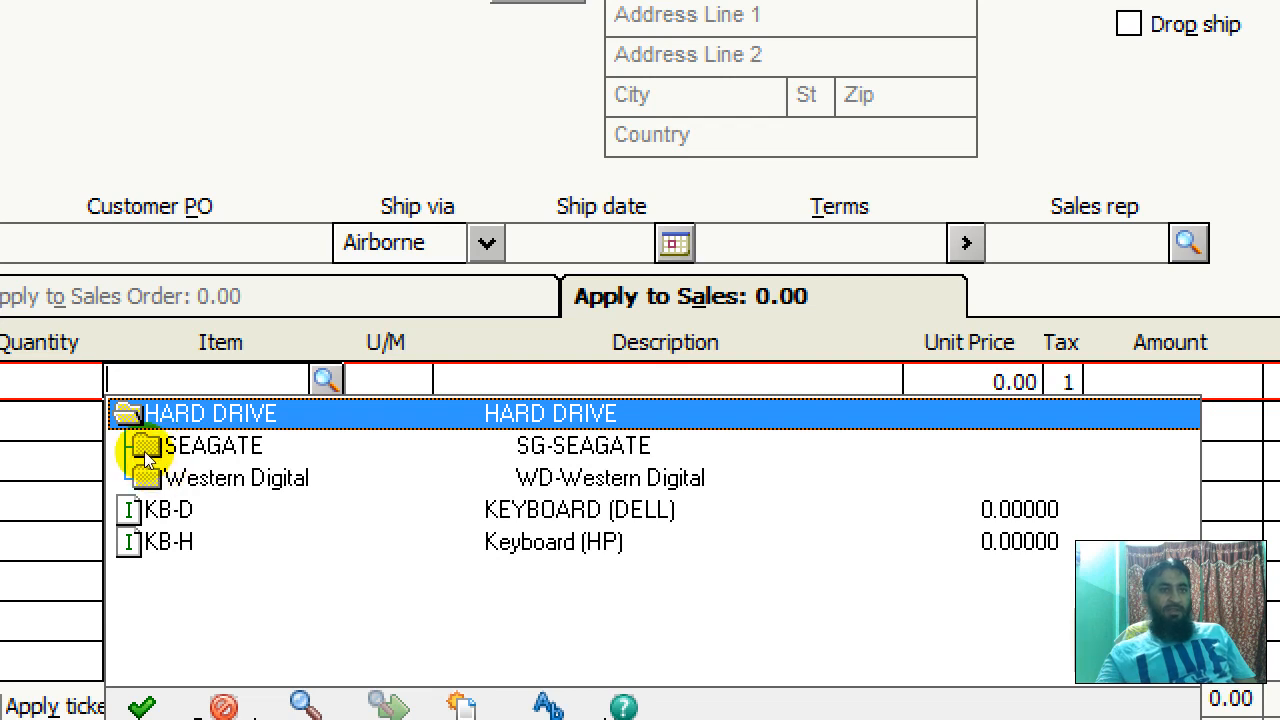
pyautogui.click(146, 446)
pyautogui.click(225, 474)
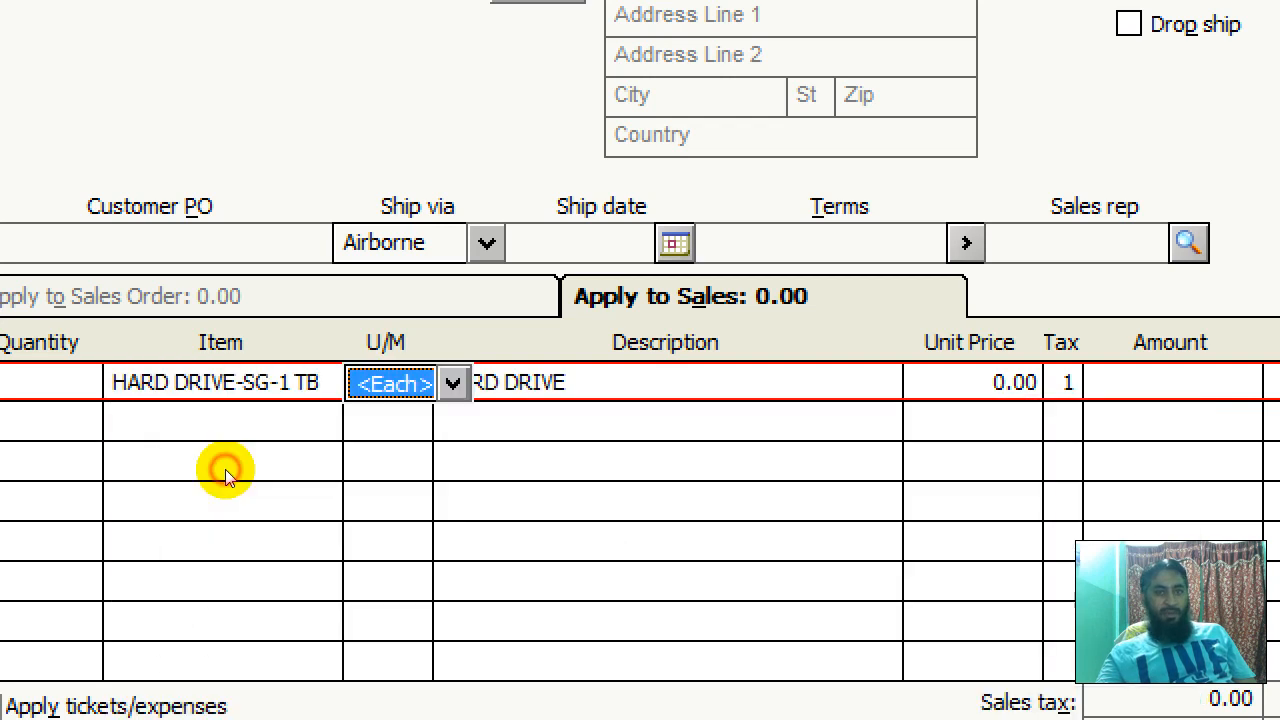
# - Examine the Western Digital substock items in the invoice line's item lookup
pyautogui.doubleClick(204, 415)
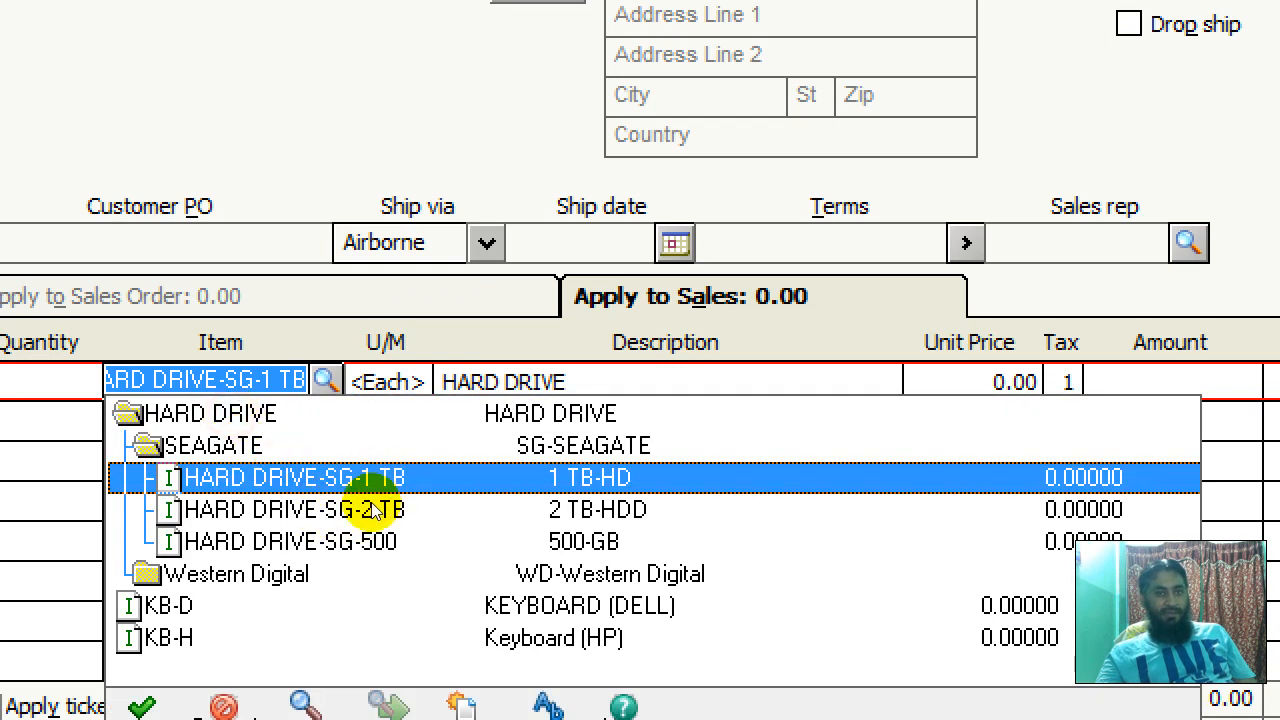
pyautogui.click(146, 572)
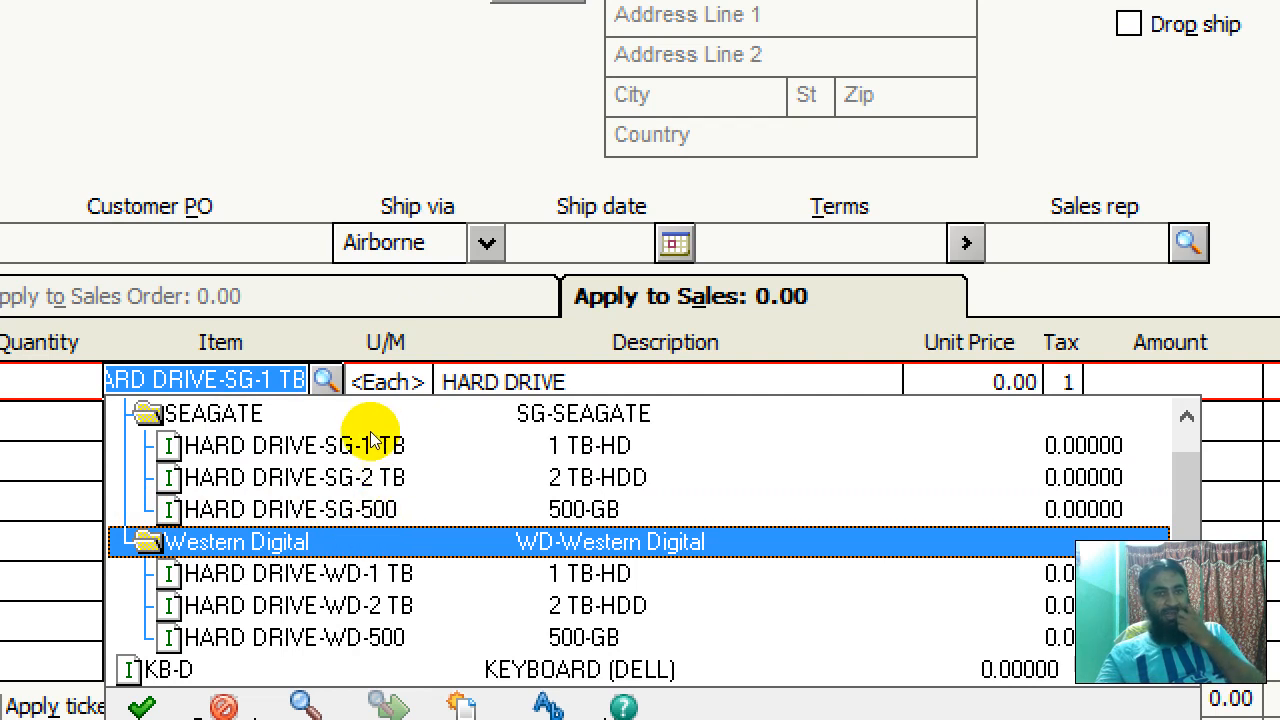
pyautogui.doubleClick(392, 537)
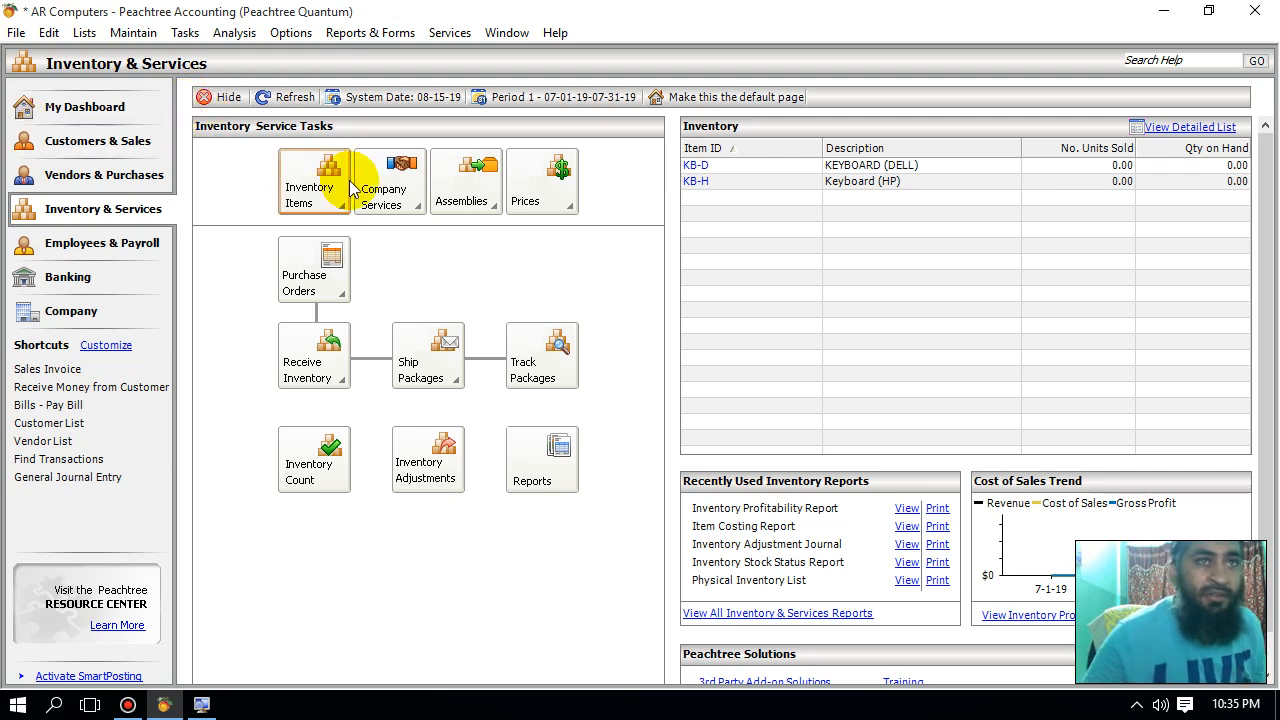
# - Open the HARD DRIVE master stock item from the maximized inventory list
pyautogui.click(335, 178)
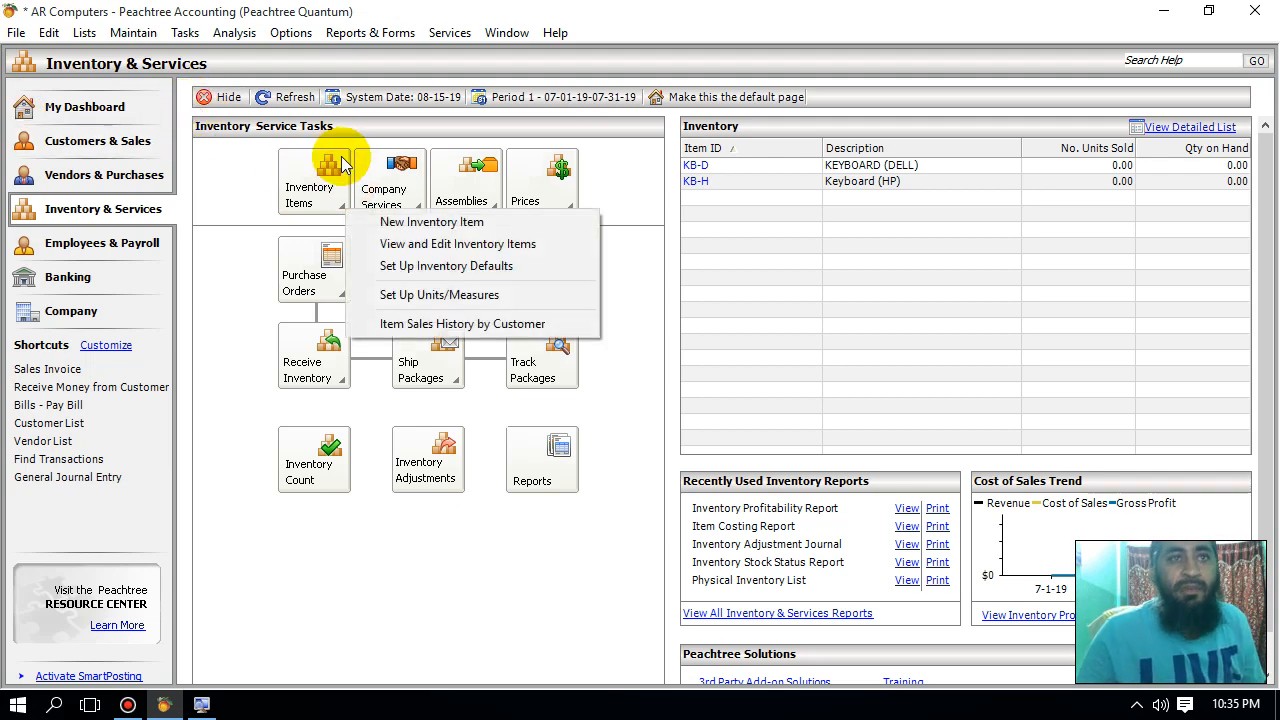
pyautogui.click(389, 245)
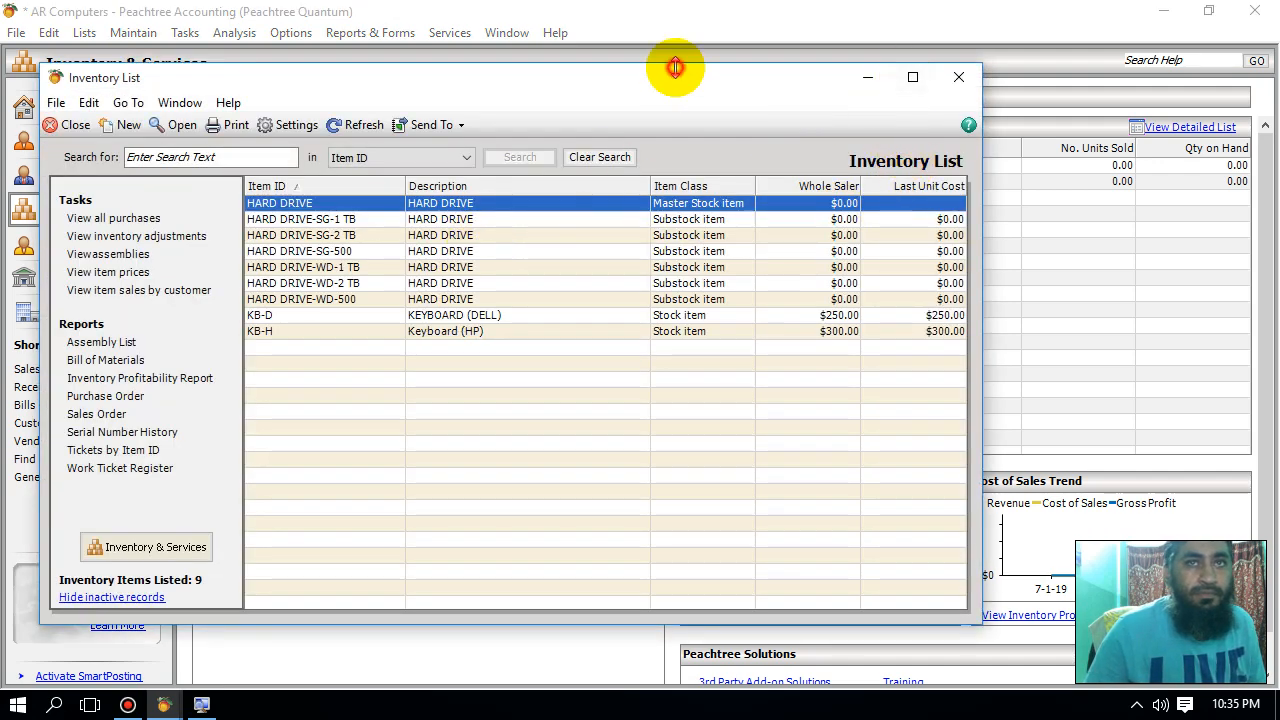
pyautogui.click(911, 78)
pyautogui.click(266, 133)
pyautogui.doubleClick(266, 133)
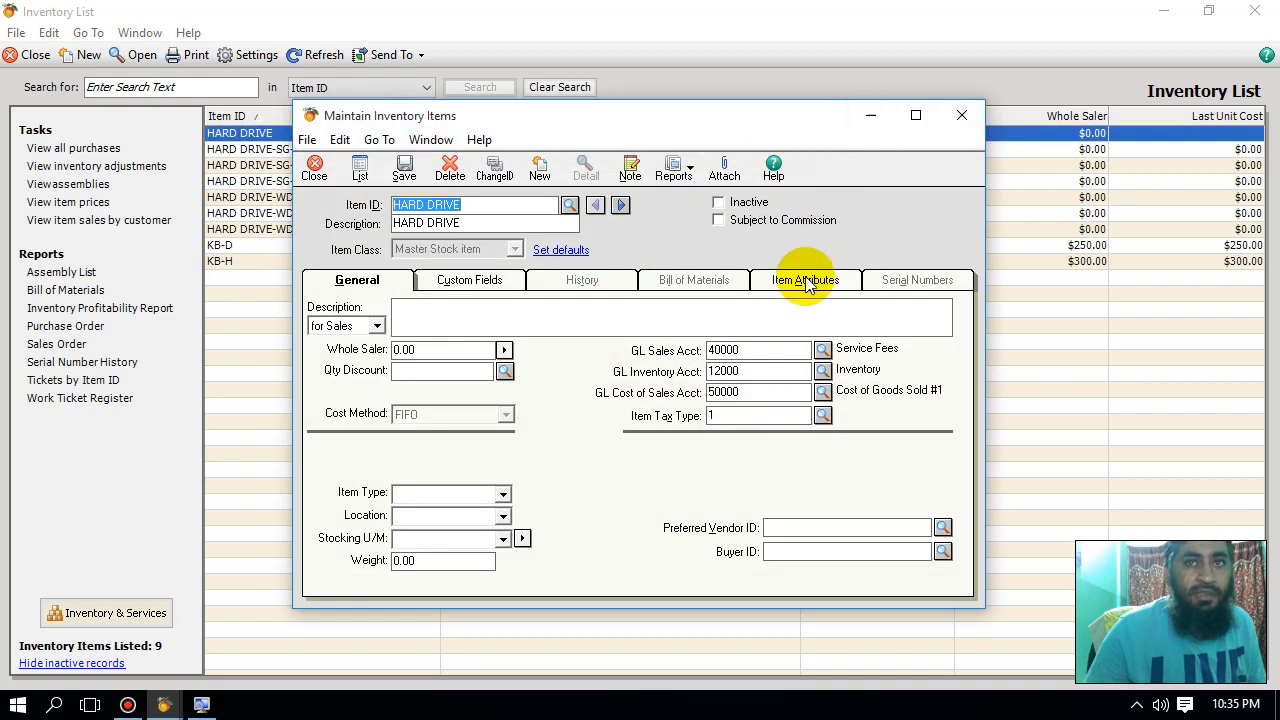
# - Open the HARD DRIVE-SG-1 TB record from the master item's created substock items
pyautogui.click(802, 283)
pyautogui.click(368, 501)
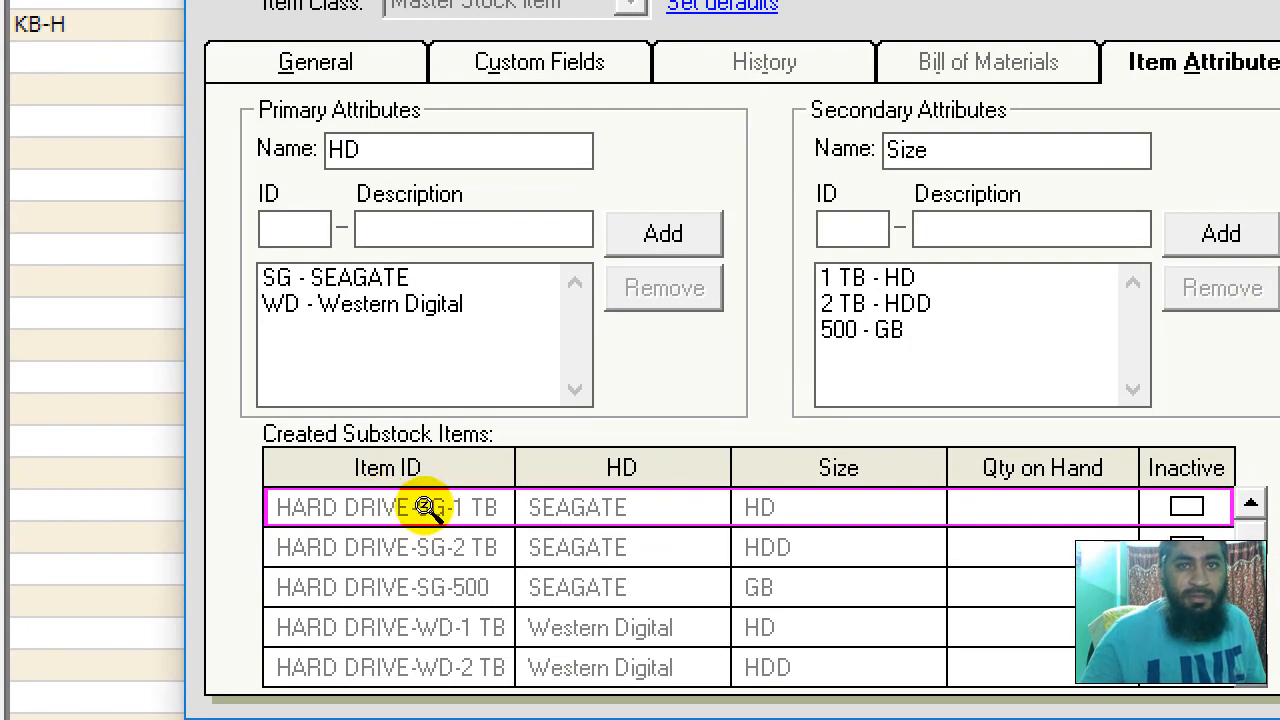
pyautogui.doubleClick(420, 507)
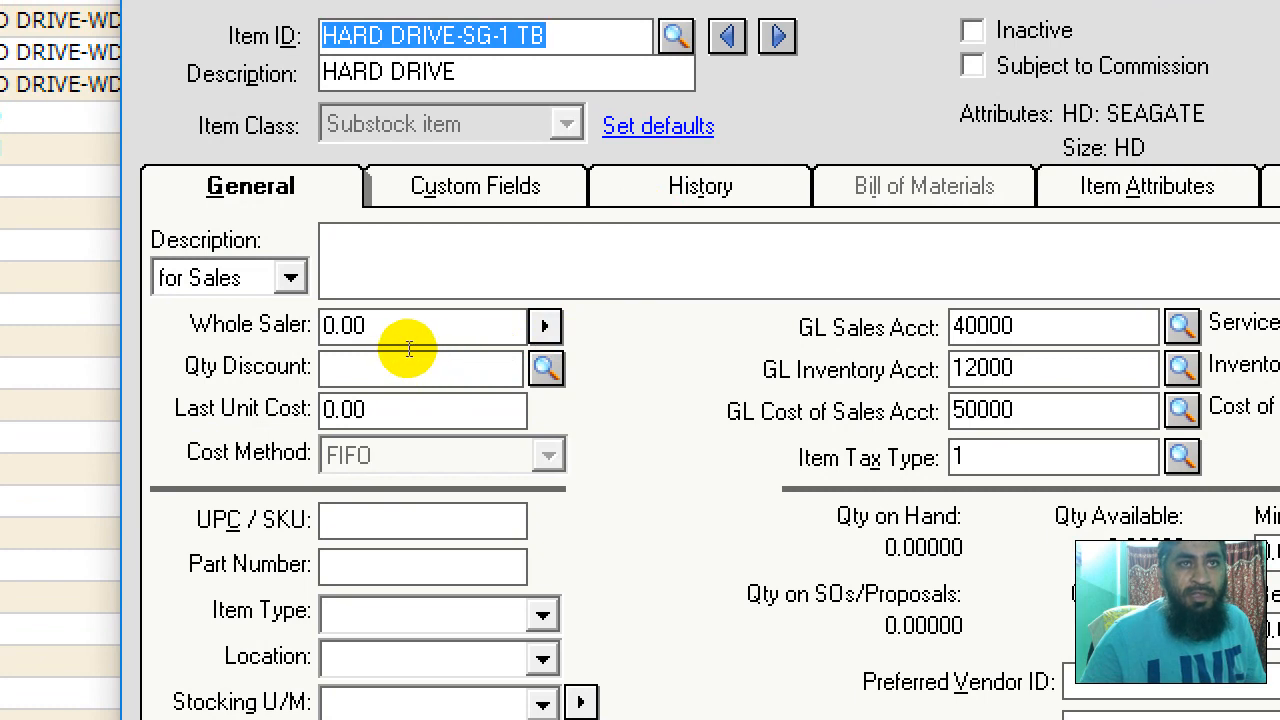
# - Set the substock item's Whole Saler price to 2,500 and its Retail price to 3,000
pyautogui.click(511, 355)
pyautogui.click(713, 307)
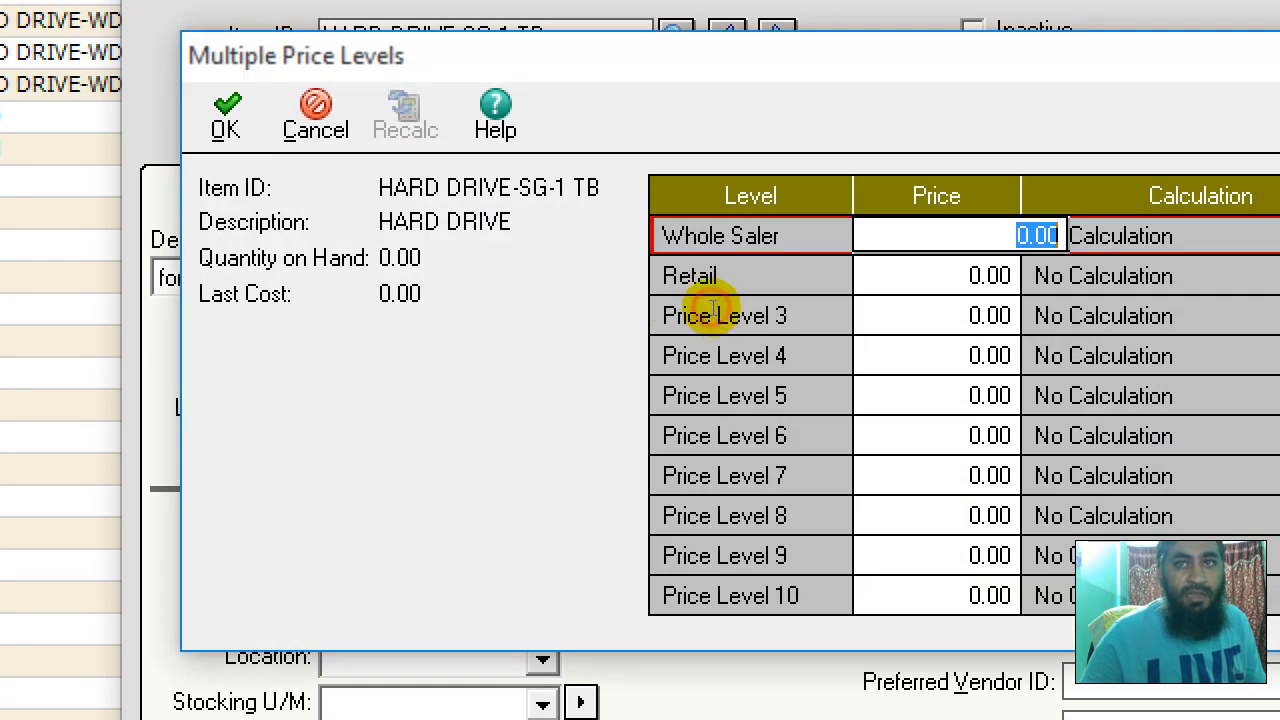
pyautogui.write('25')
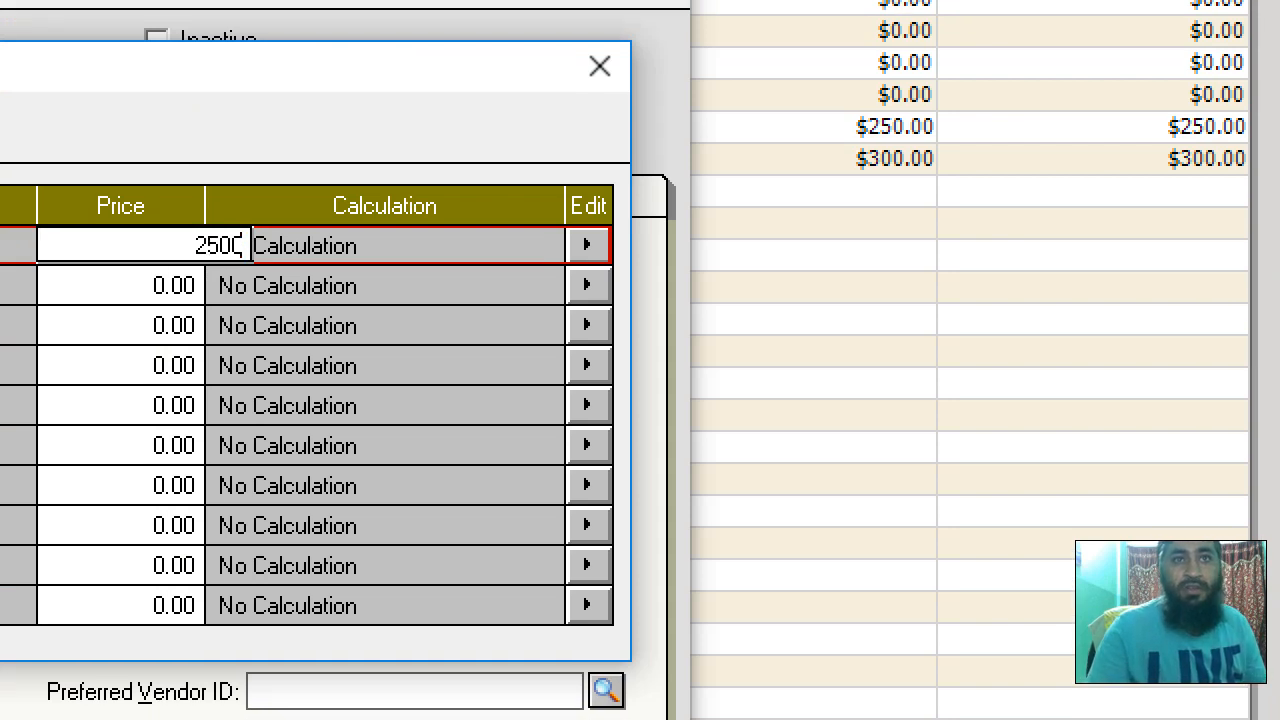
pyautogui.press('Tab')
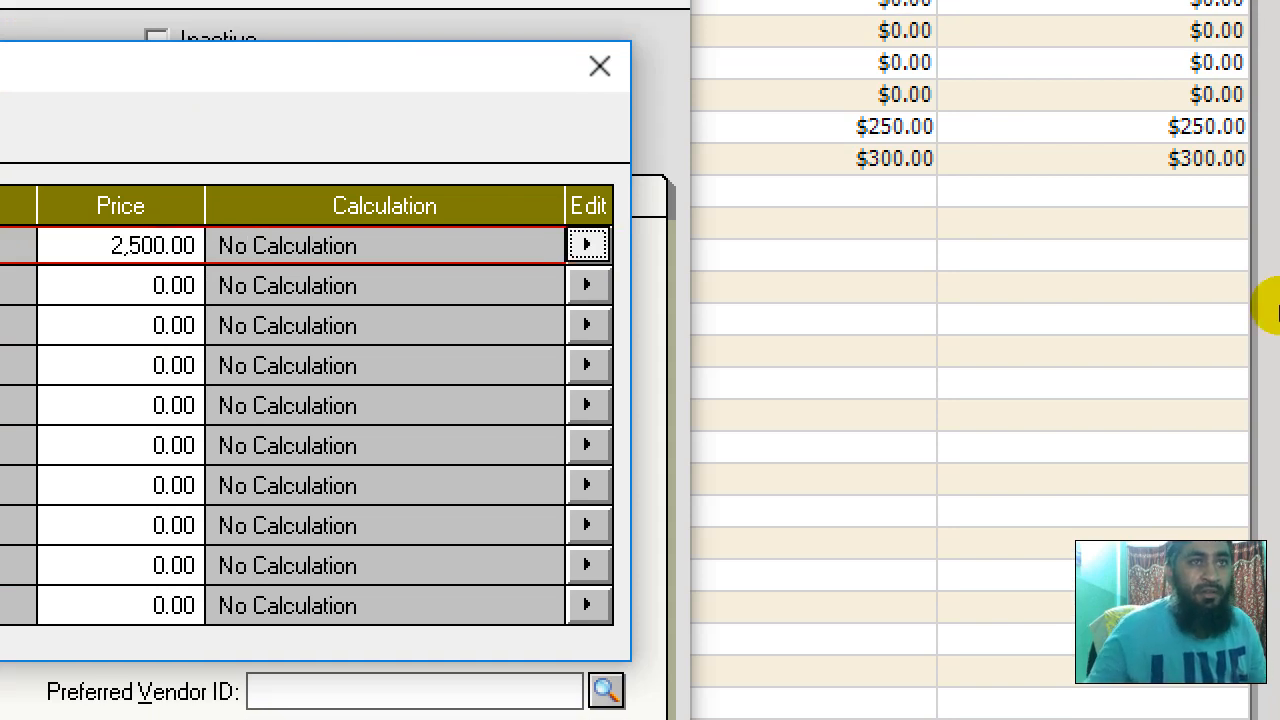
pyautogui.press('Tab')
pyautogui.write('3')
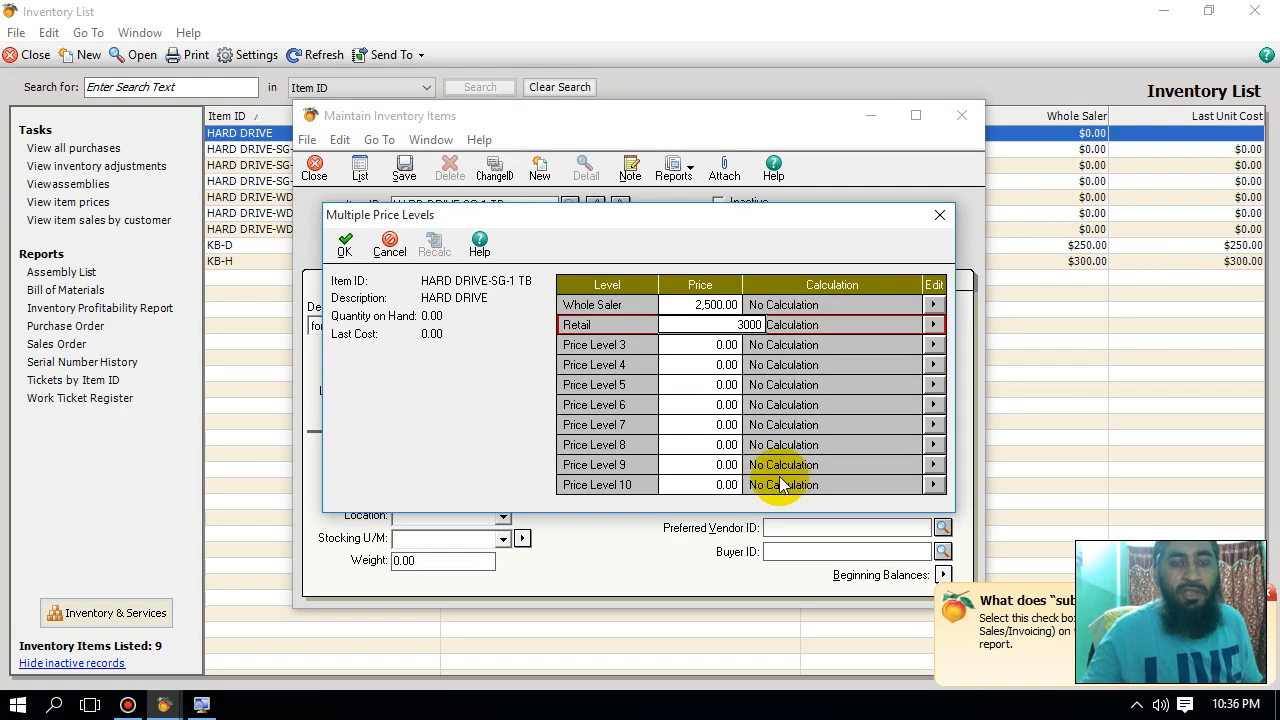
pyautogui.click(352, 250)
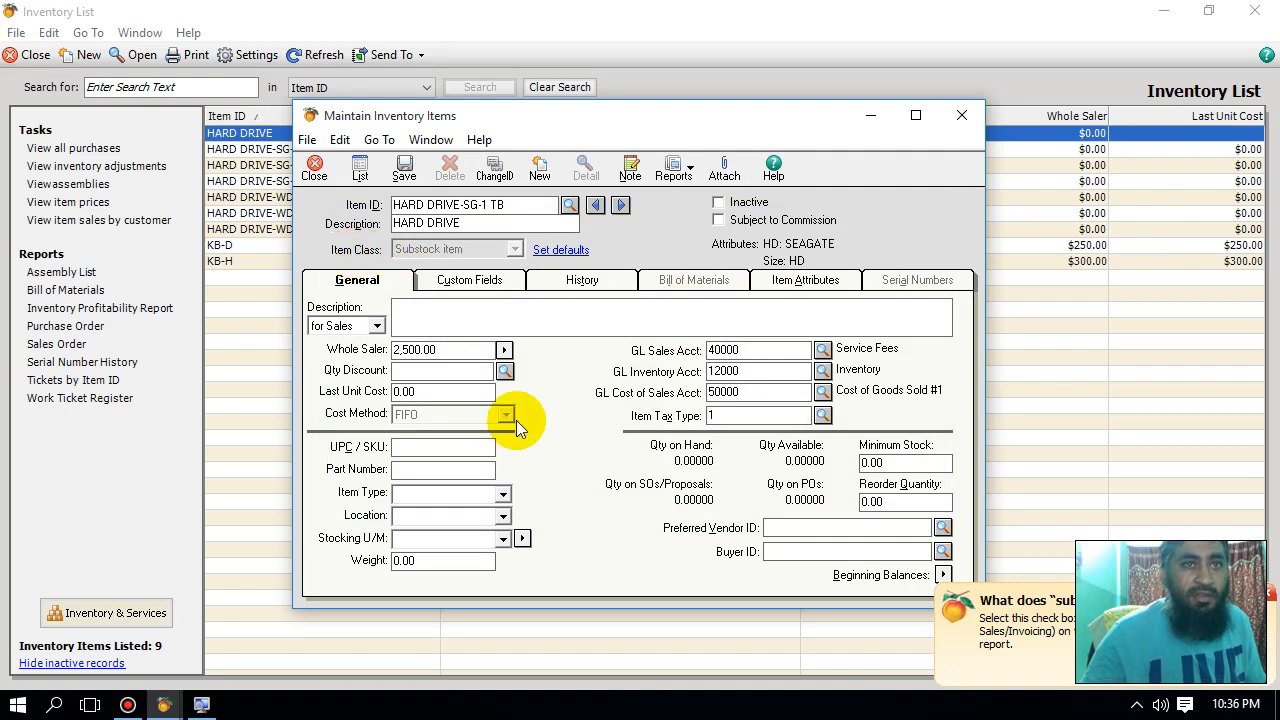
# - Assign the Sales Qty Discount to the item and set its last unit cost to 2,500
pyautogui.click(500, 371)
pyautogui.click(457, 392)
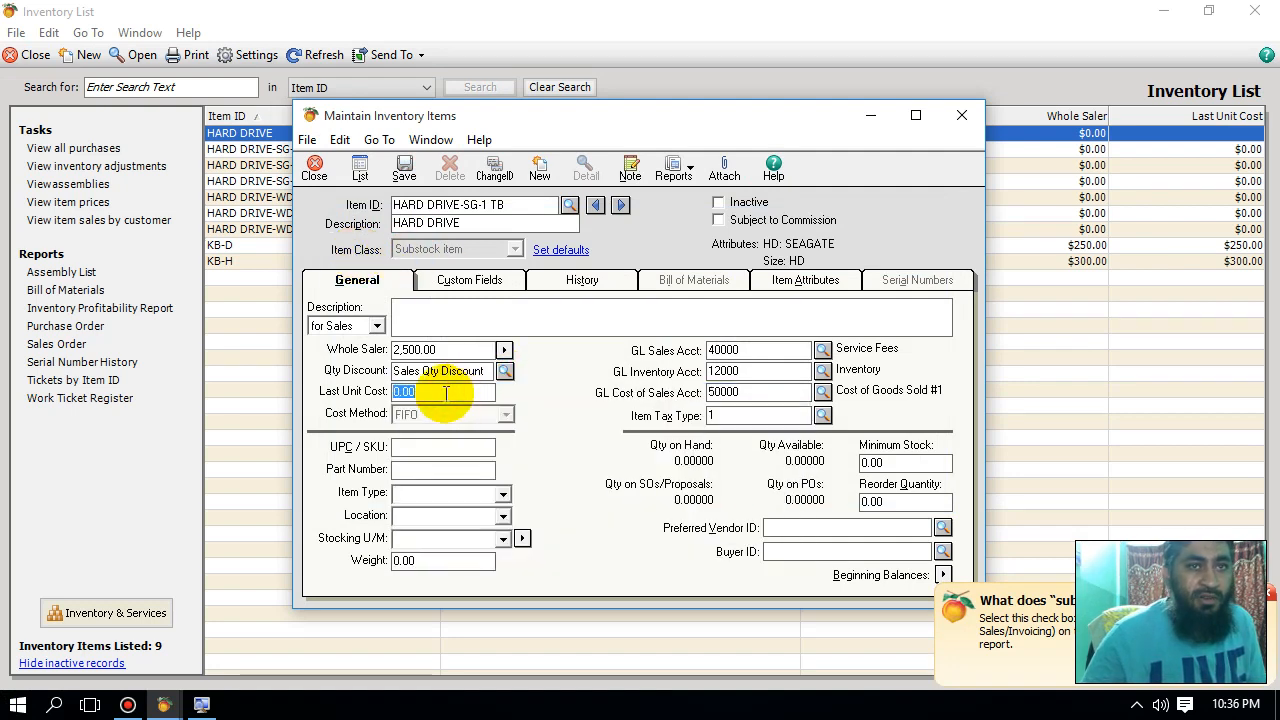
pyautogui.write('250')
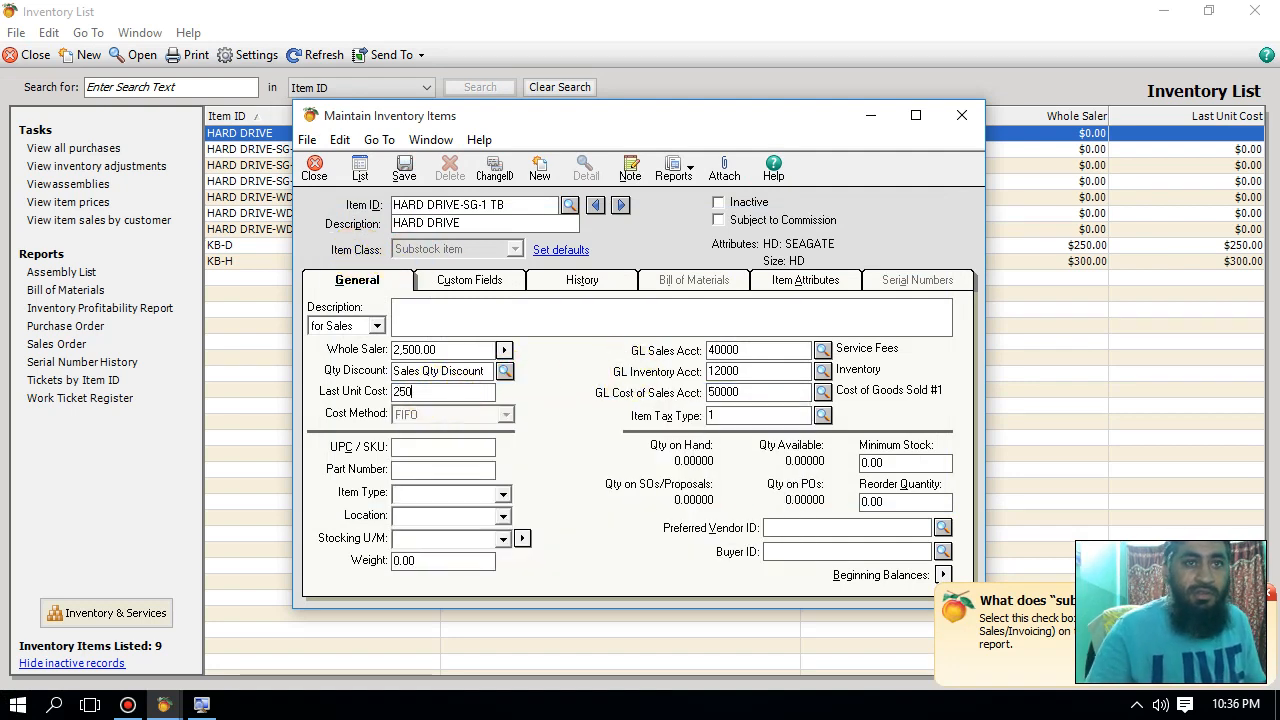
# - Enter 112233 as the item's UPC / SKU and 15 as its part number
pyautogui.click(452, 452)
pyautogui.write('112233')
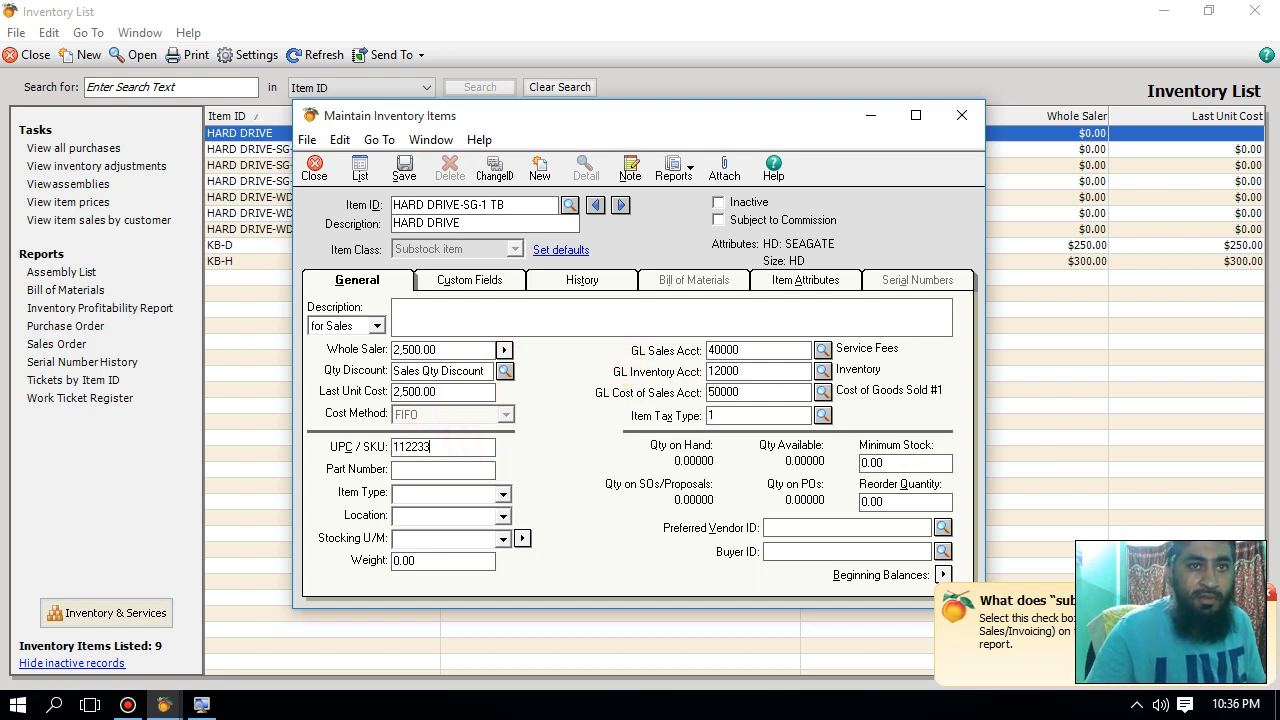
pyautogui.click(436, 474)
pyautogui.write('15')
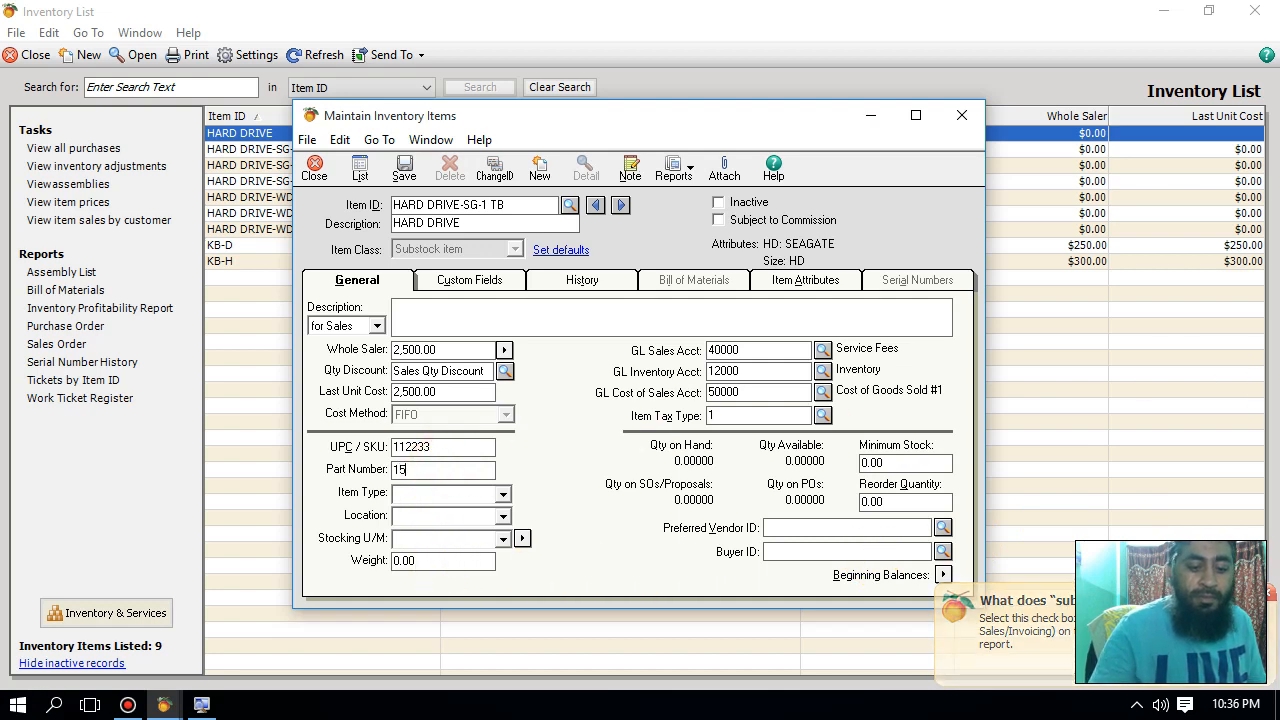
# - Complete the HARD DRIVE-SG-1 TB item's part number as 1594 and set its item type to Hardware
pyautogui.write('94')
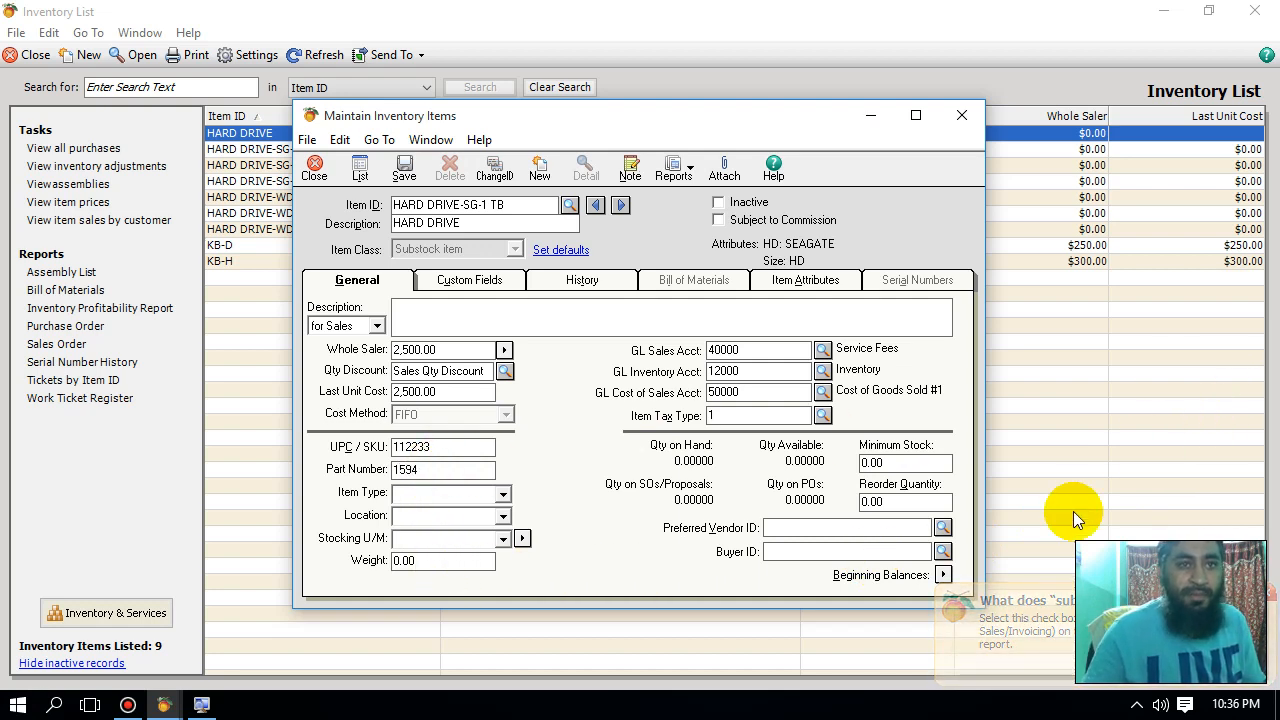
pyautogui.click(449, 492)
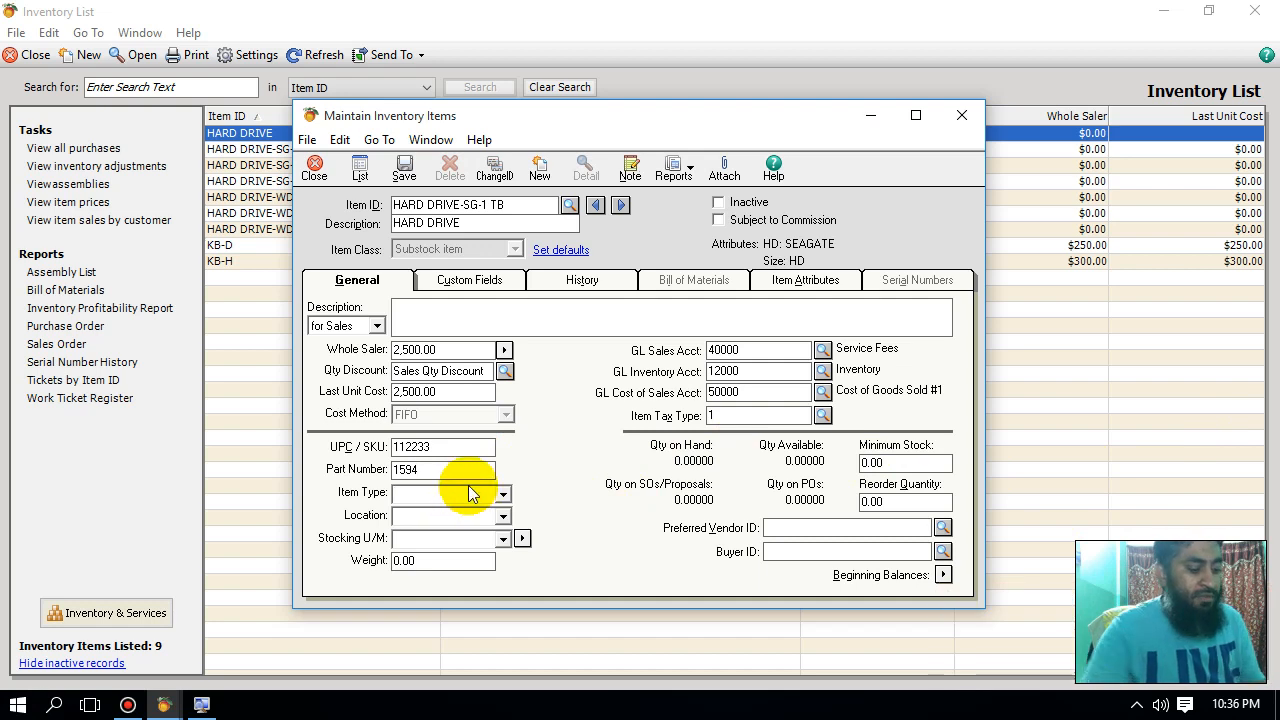
pyautogui.write('Hardware')
pyautogui.press('Tab')
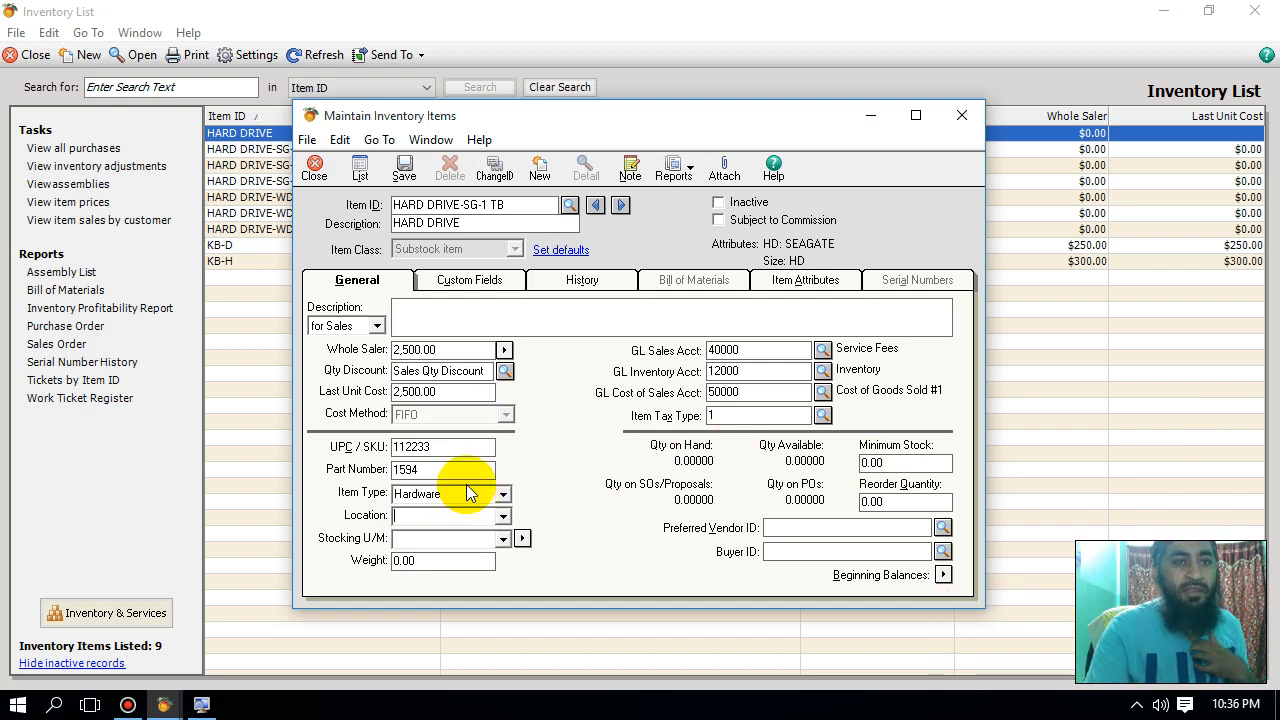
# - Set the item's location to Shop and its stocking unit of measure to PCs
pyautogui.write('Shop')
pyautogui.press('Tab')
pyautogui.write('PCs')
pyautogui.press('Tab')
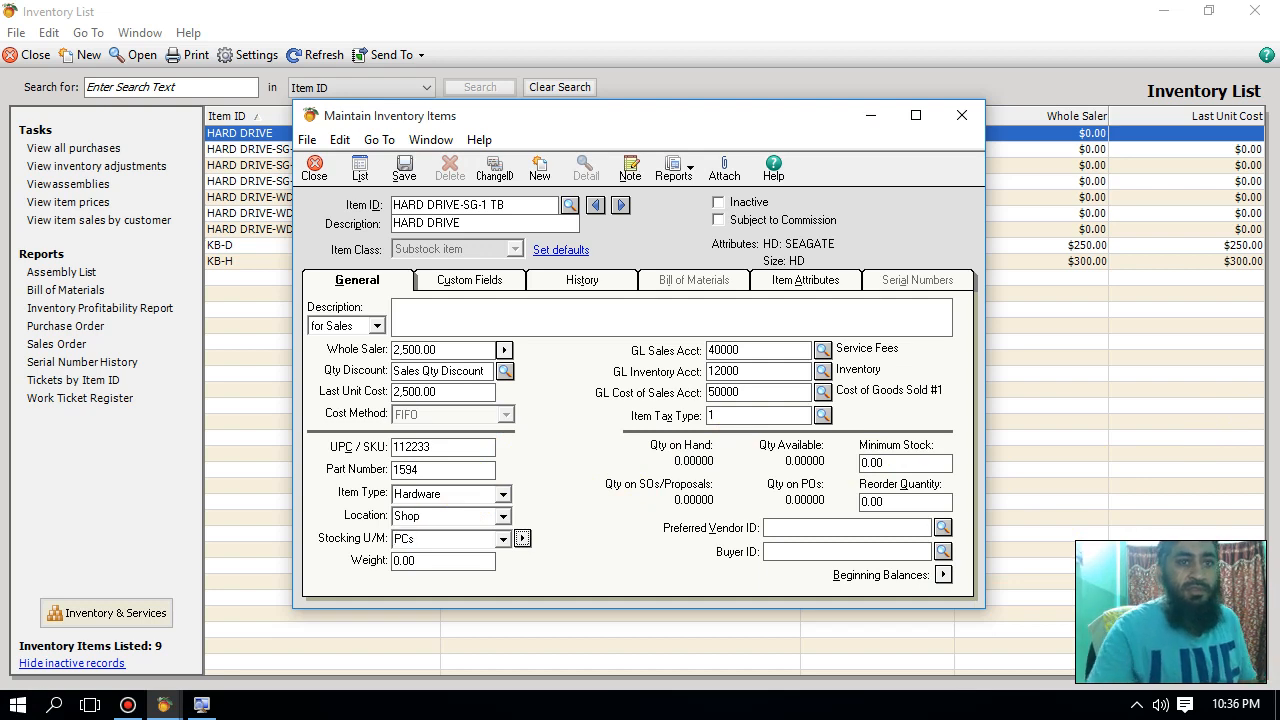
# - Assign the income account 40200 Hardware Slaes as the item's GL sales account
pyautogui.click(822, 352)
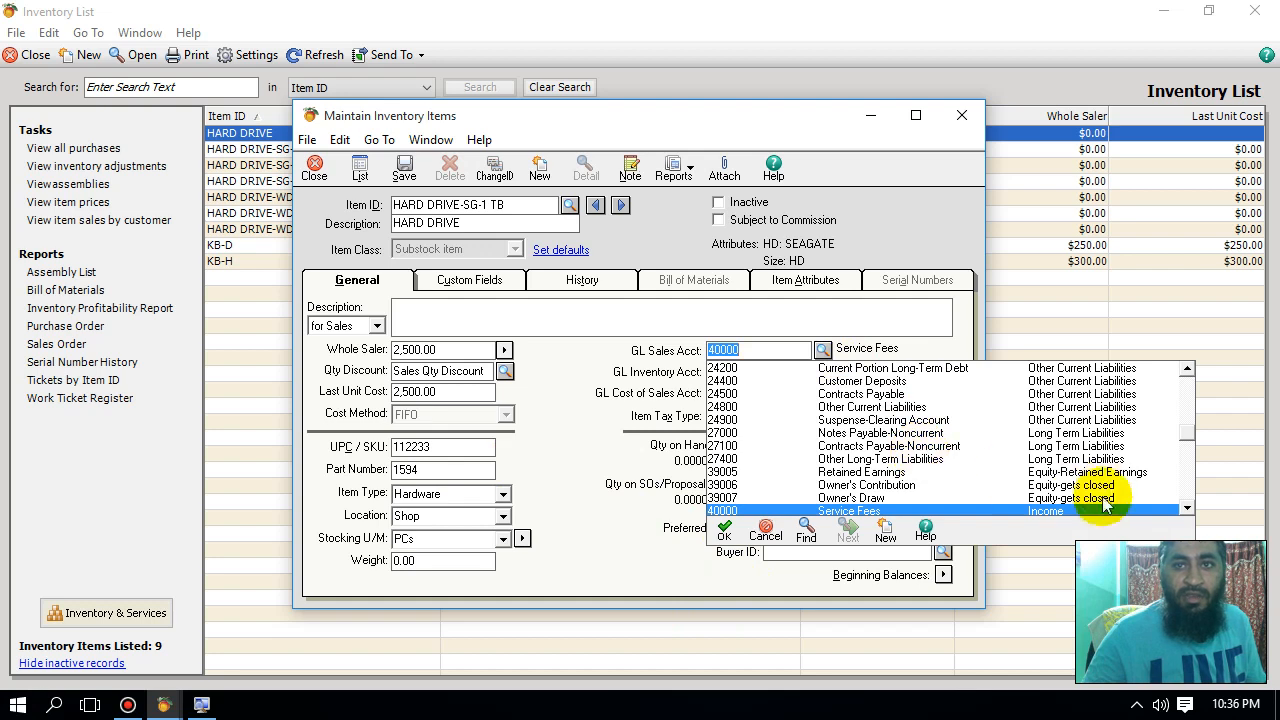
pyautogui.click(1186, 507)
pyautogui.click(1186, 507)
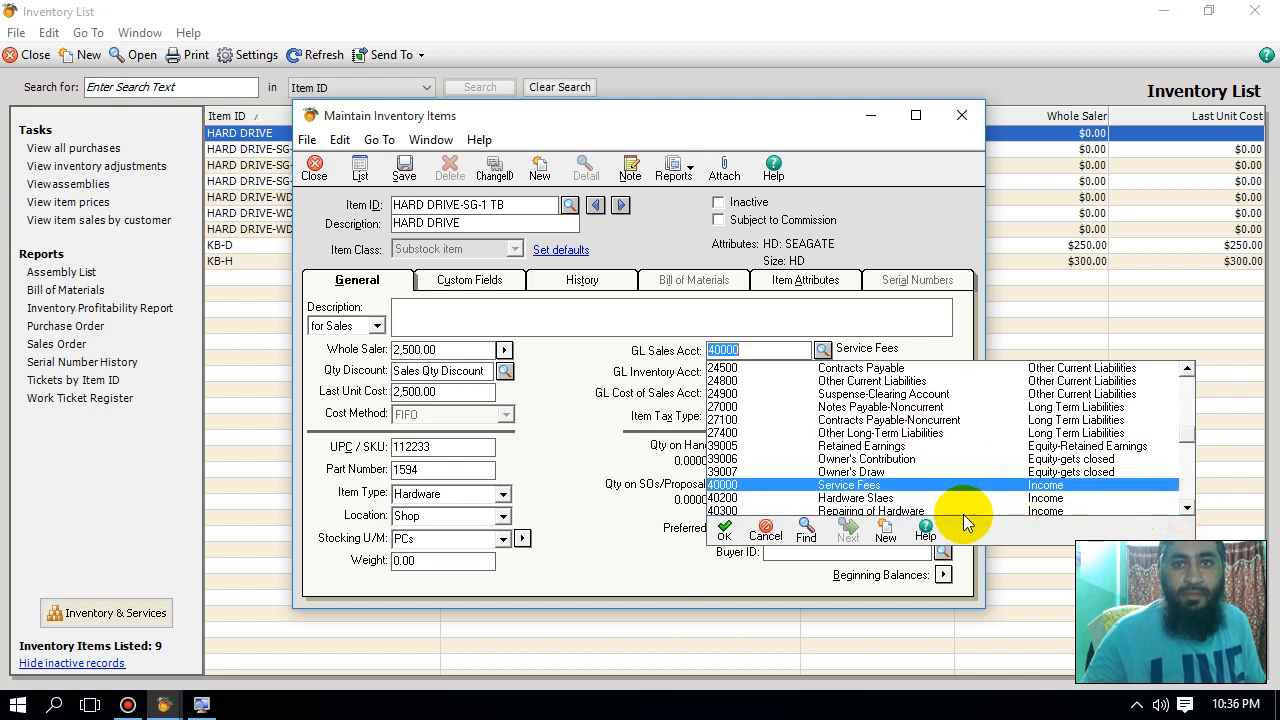
pyautogui.click(855, 488)
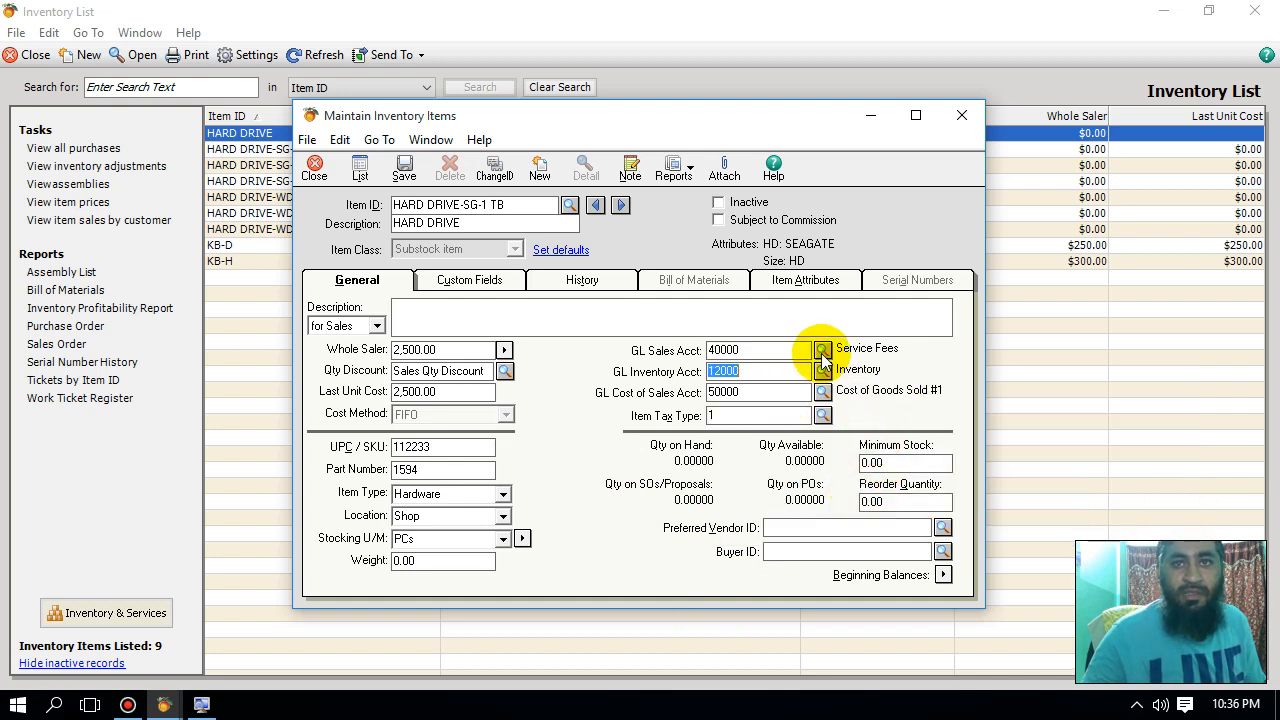
pyautogui.click(822, 352)
pyautogui.click(1187, 508)
pyautogui.doubleClick(862, 511)
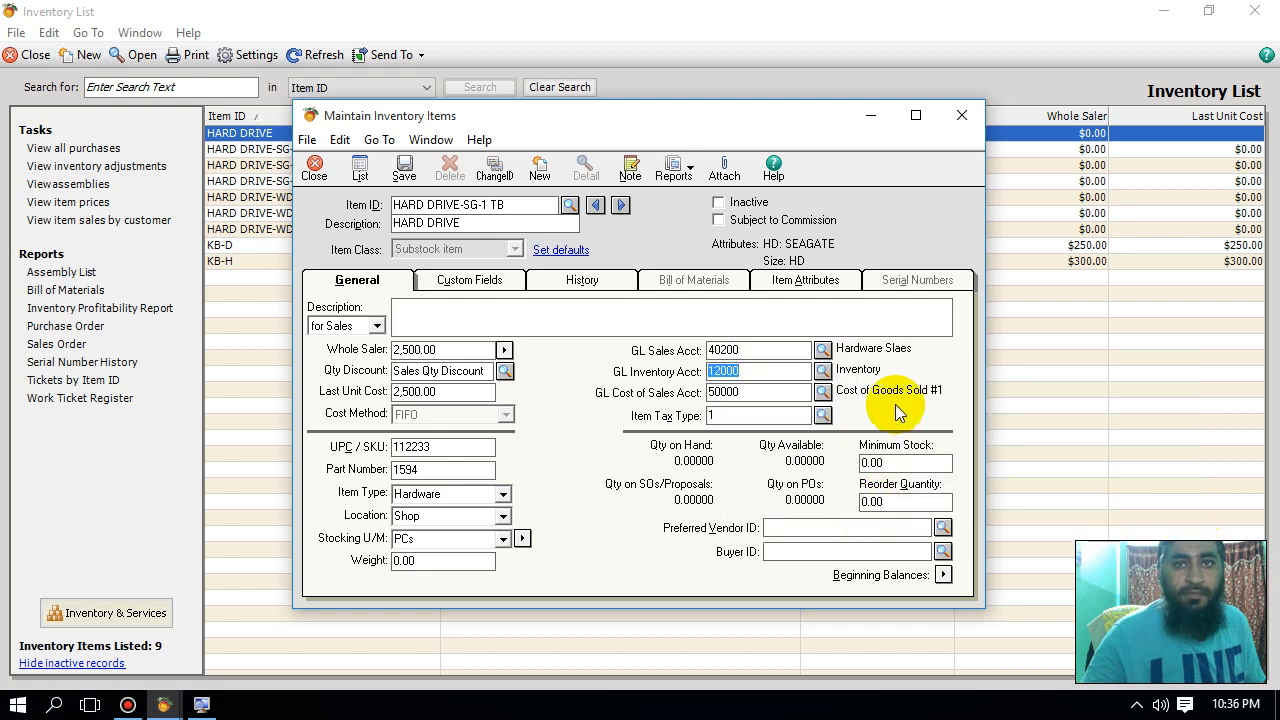
# - Set the item's minimum stock to 5 and its reorder quantity to 2
pyautogui.click(866, 462)
pyautogui.write('5')
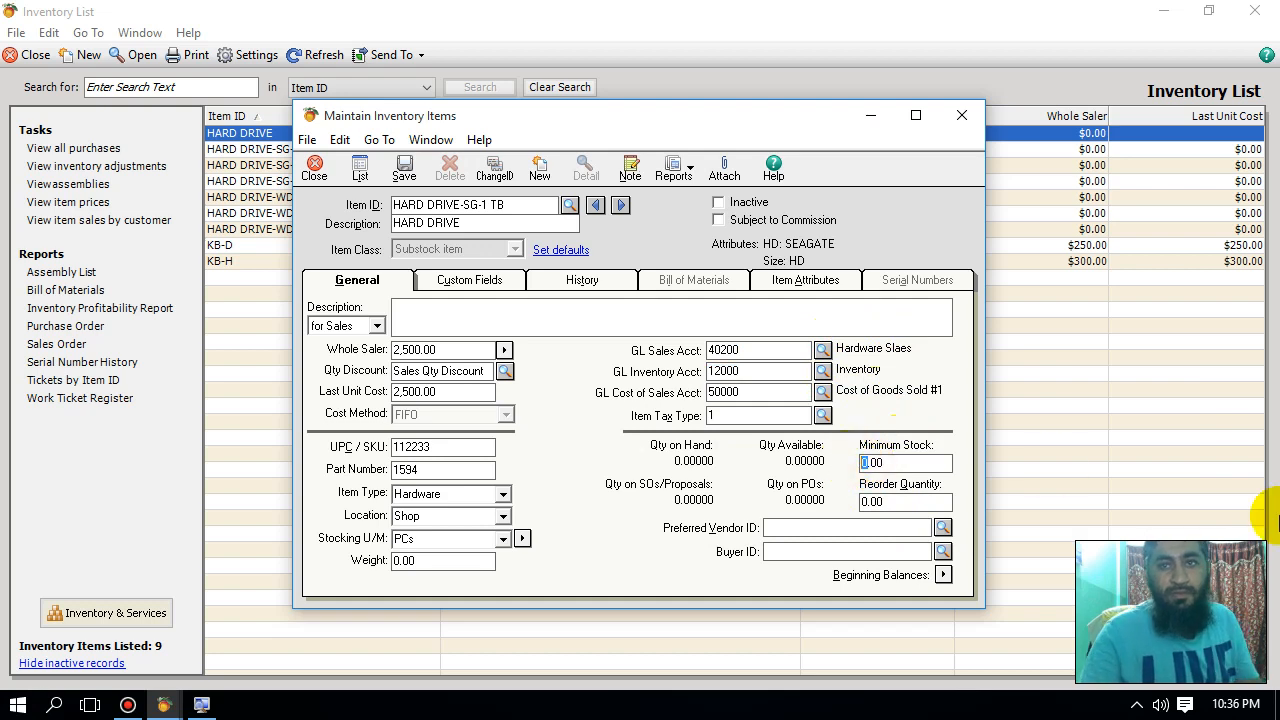
pyautogui.press('Tab')
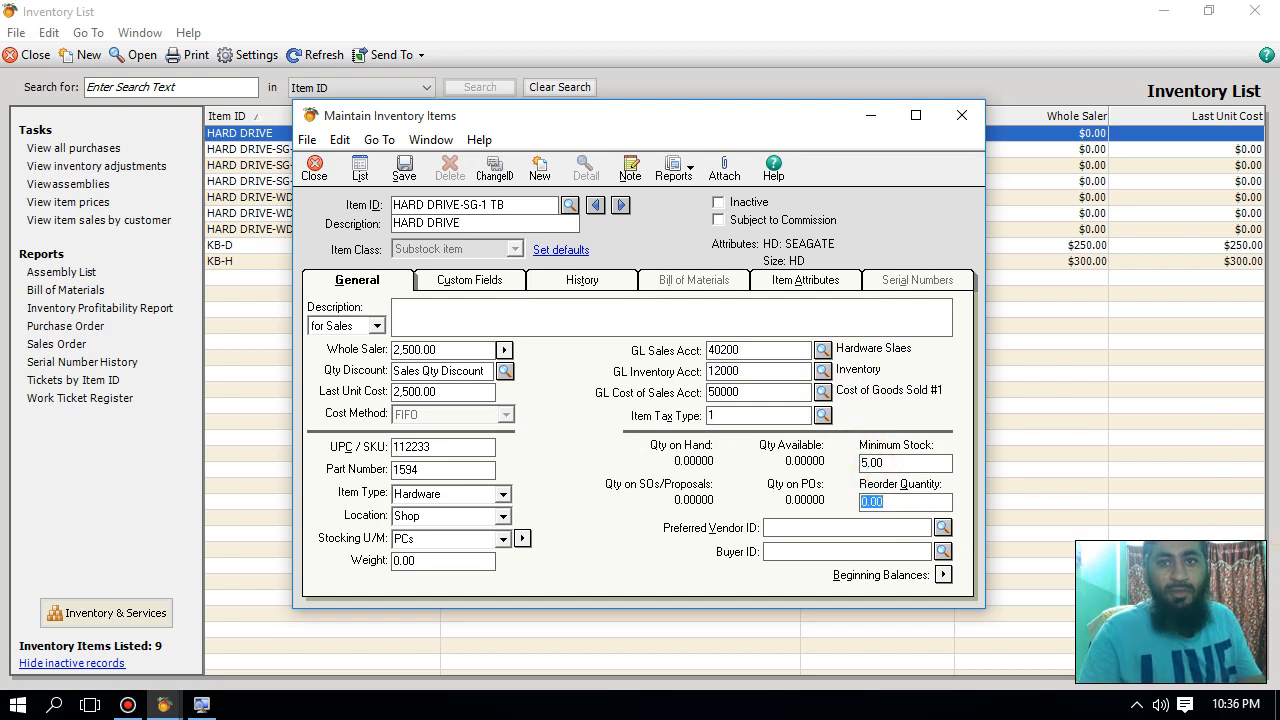
pyautogui.write('2')
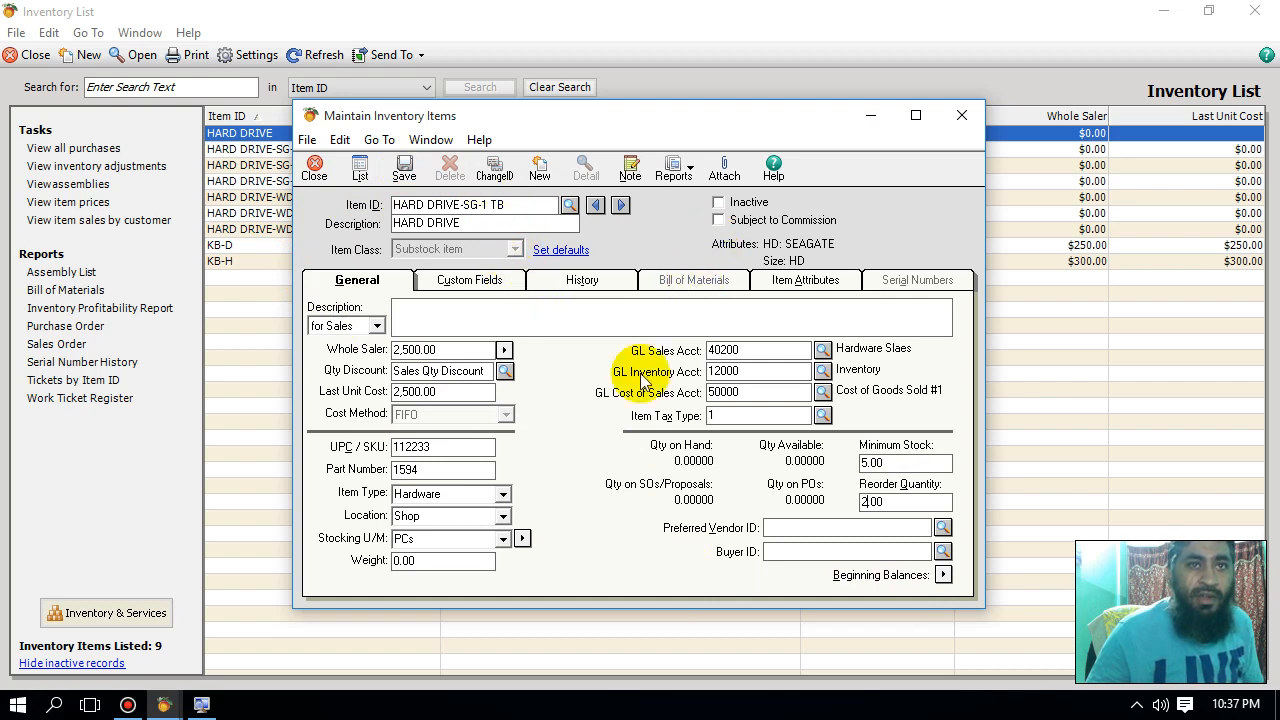
# - Change the item's Whole Saler price to 4,500 and its Retail price to 5,000, and save the record
pyautogui.click(398, 349)
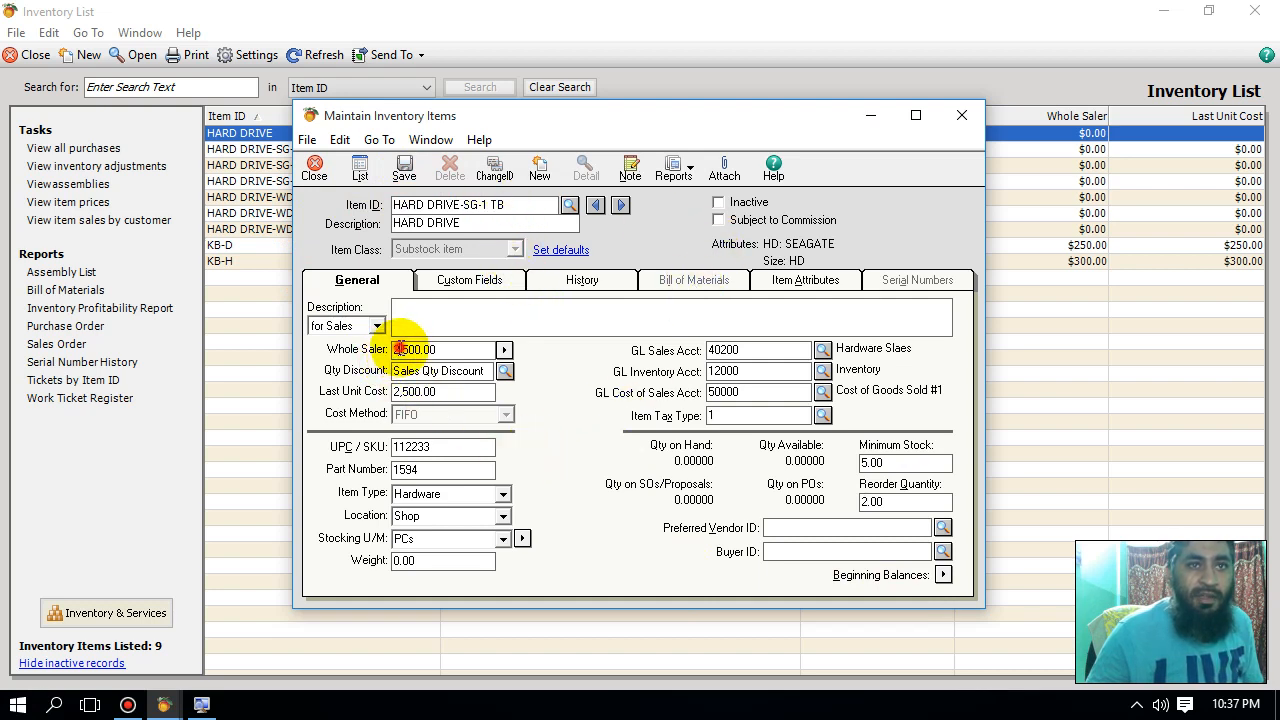
pyautogui.click(504, 352)
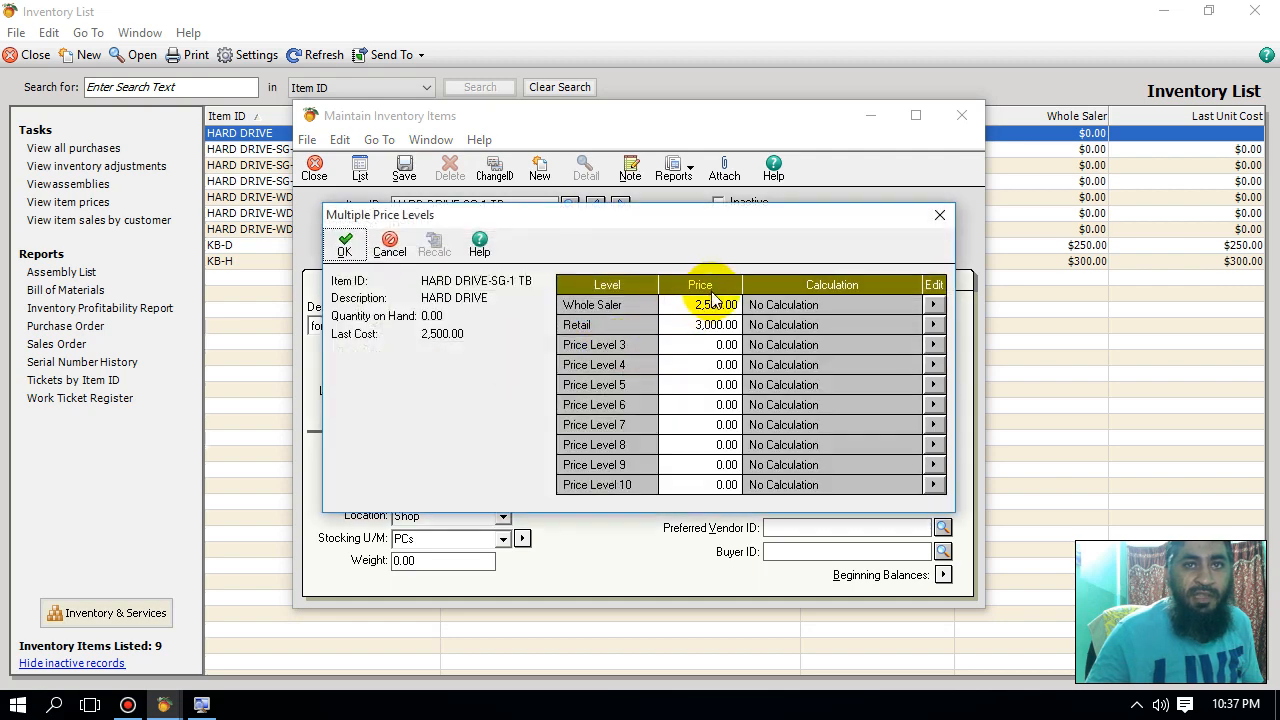
pyautogui.click(700, 305)
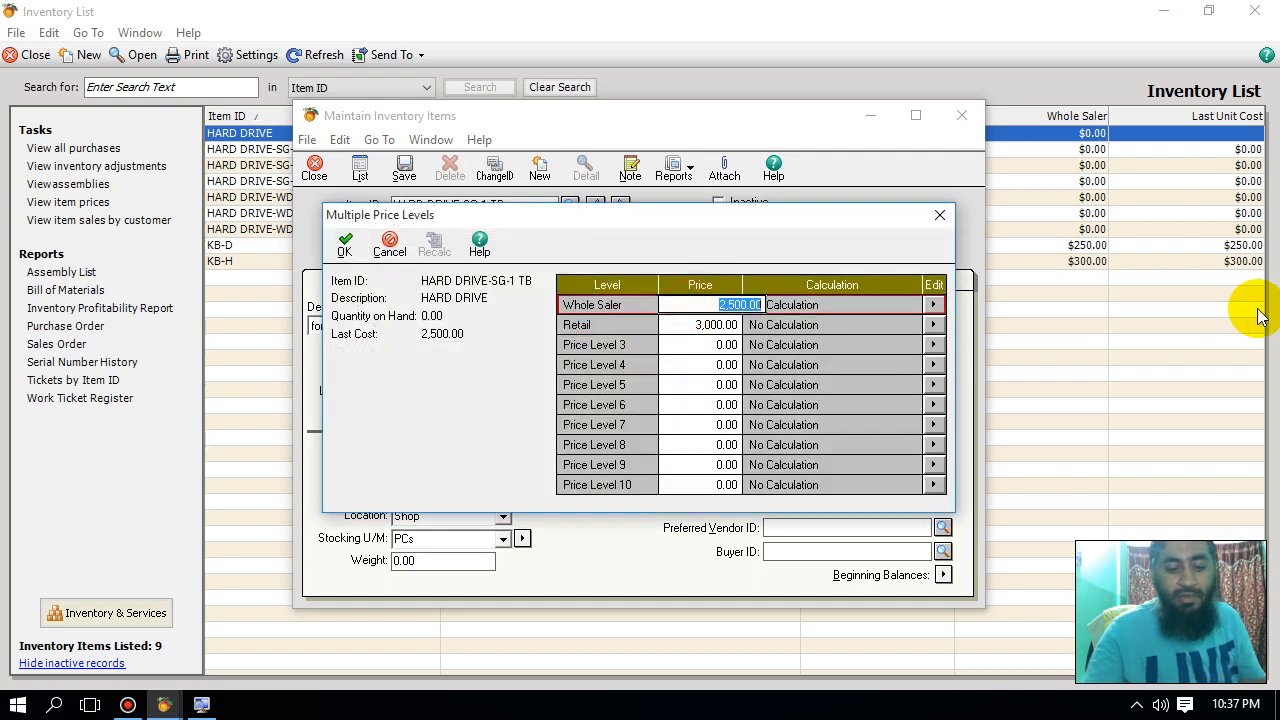
pyautogui.write('4,')
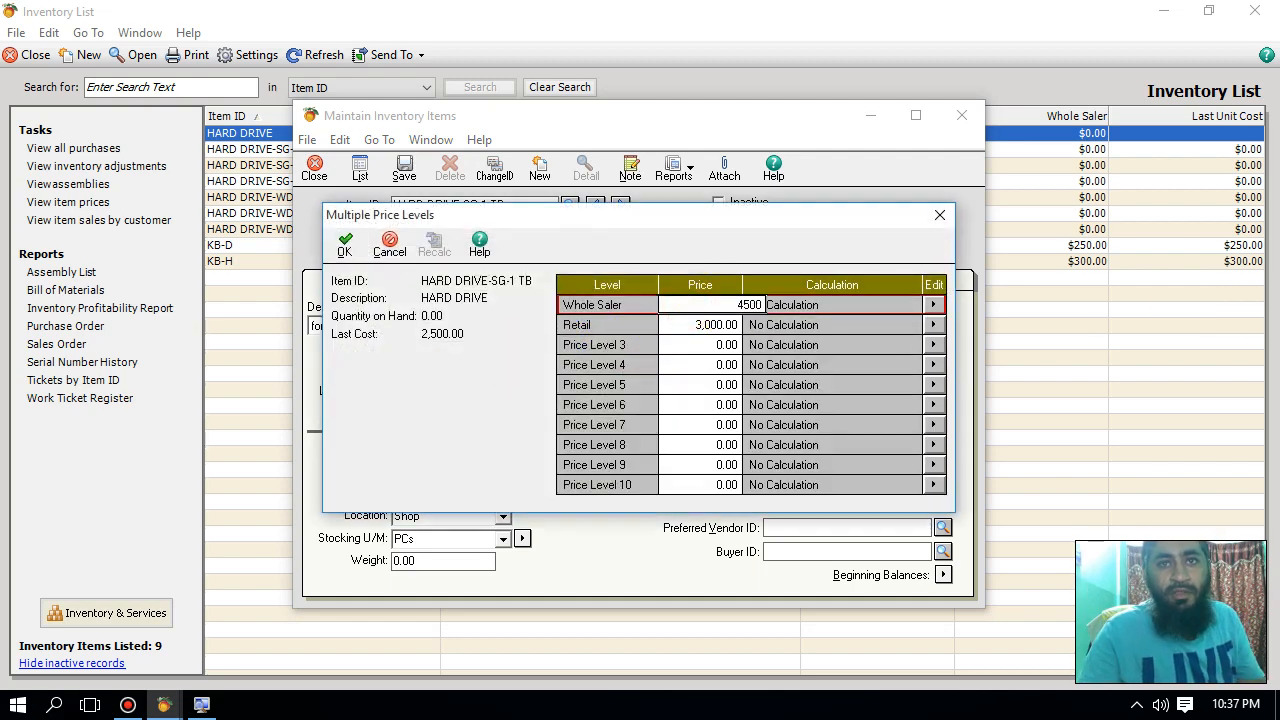
pyautogui.write('500')
pyautogui.press('Return')
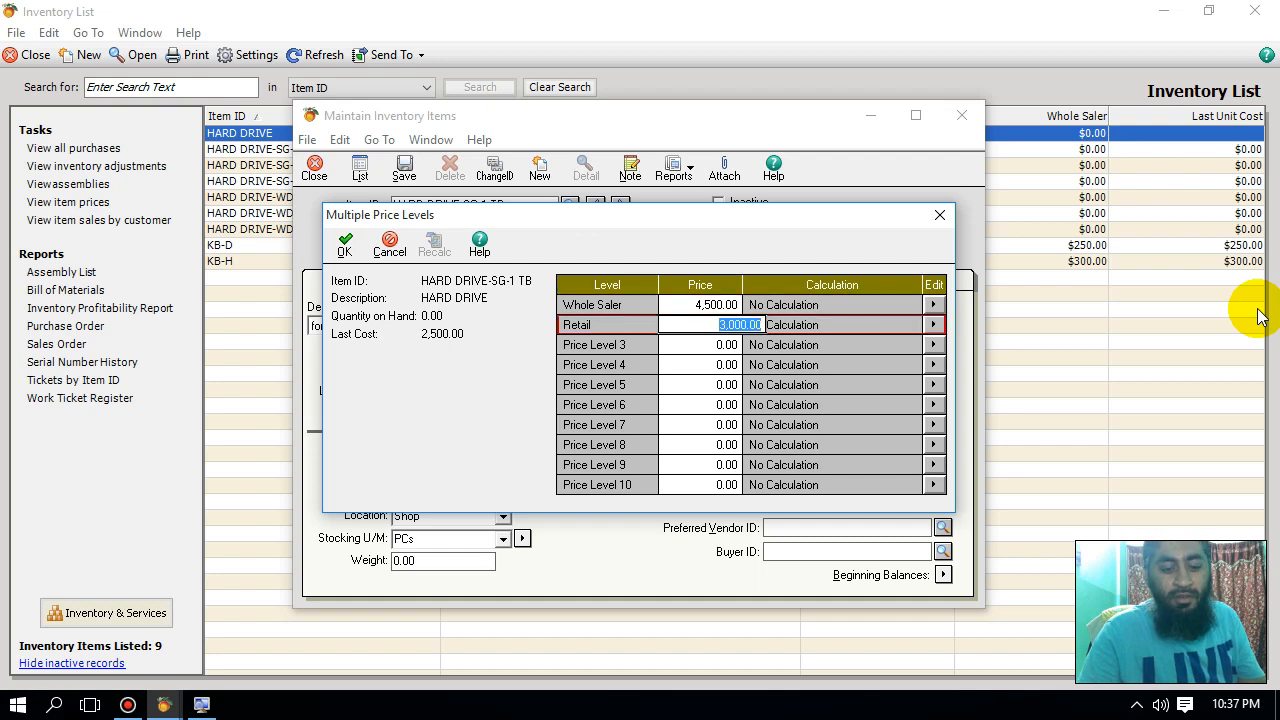
pyautogui.write('5000')
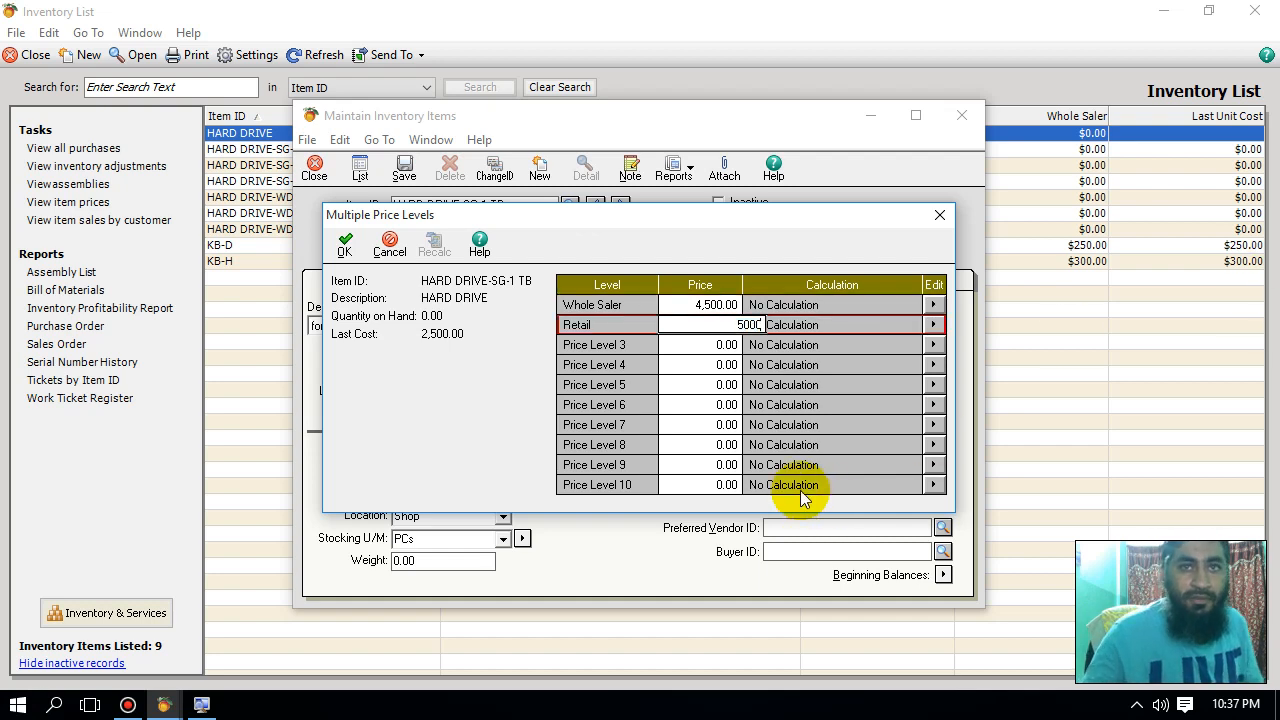
pyautogui.click(733, 425)
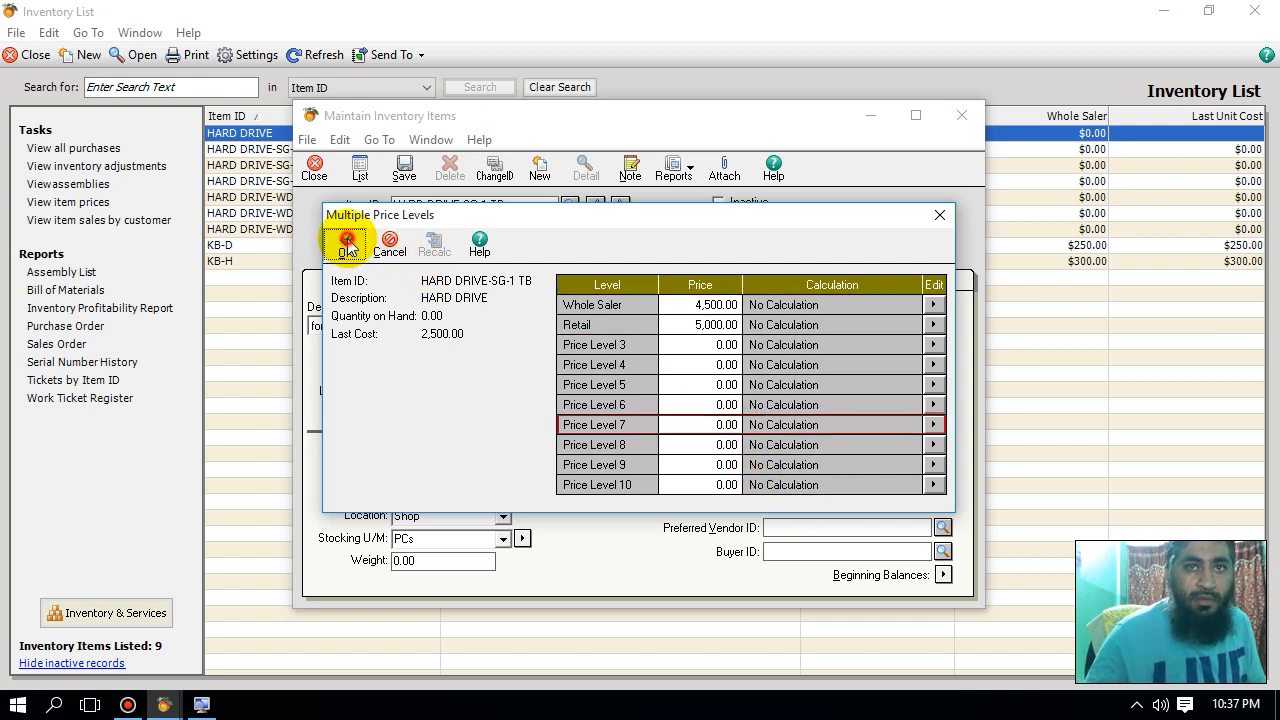
pyautogui.click(347, 247)
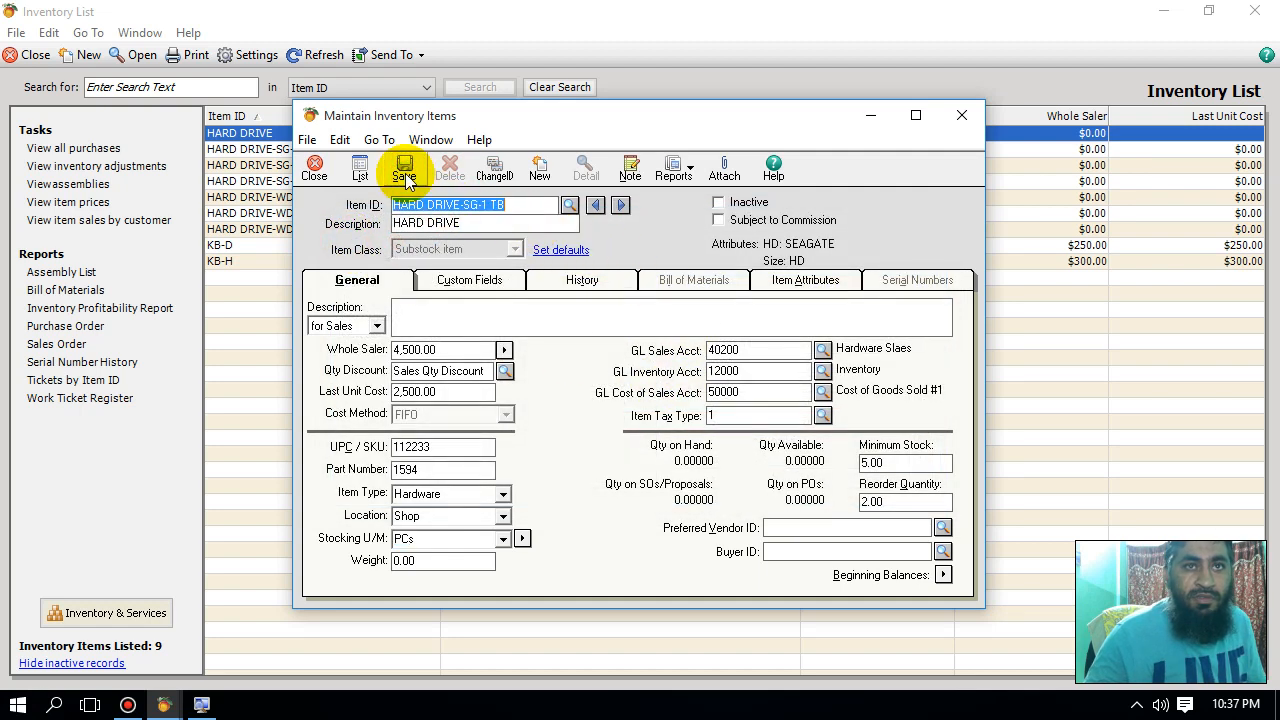
# - Review the item's attributes and general details, and close the HARD DRIVE-SG-1 TB record
pyautogui.click(390, 283)
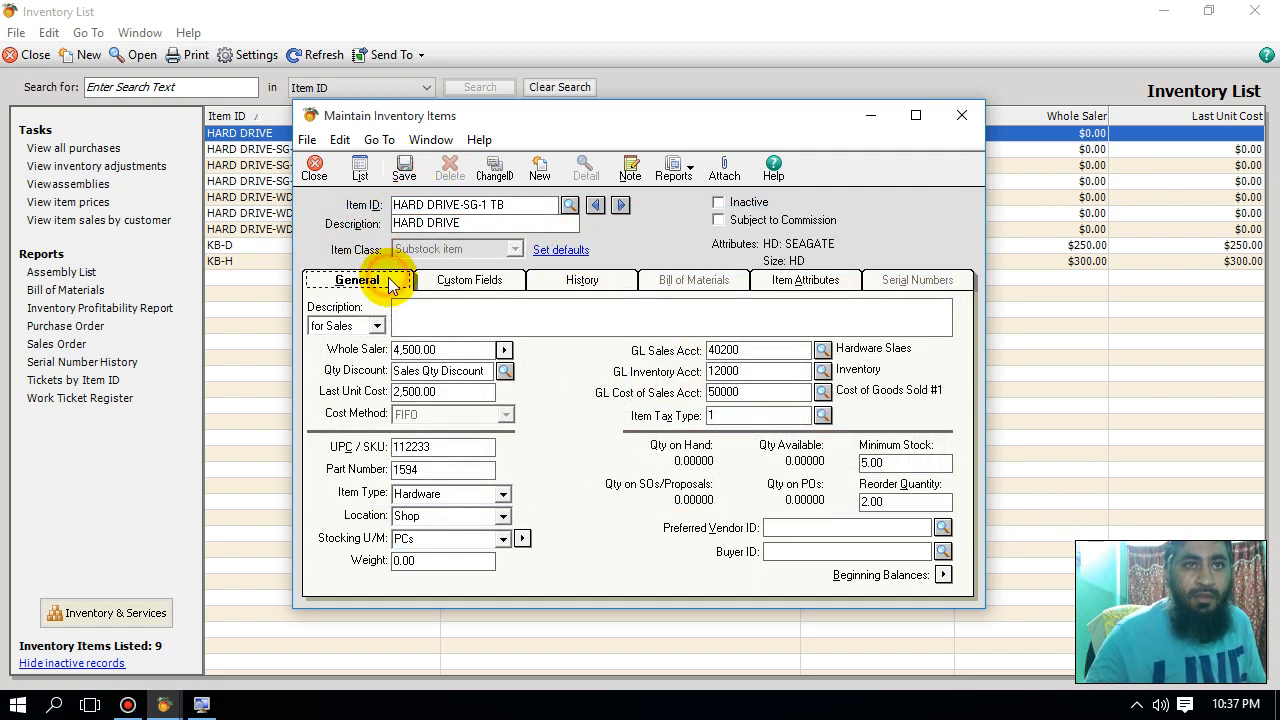
pyautogui.click(775, 280)
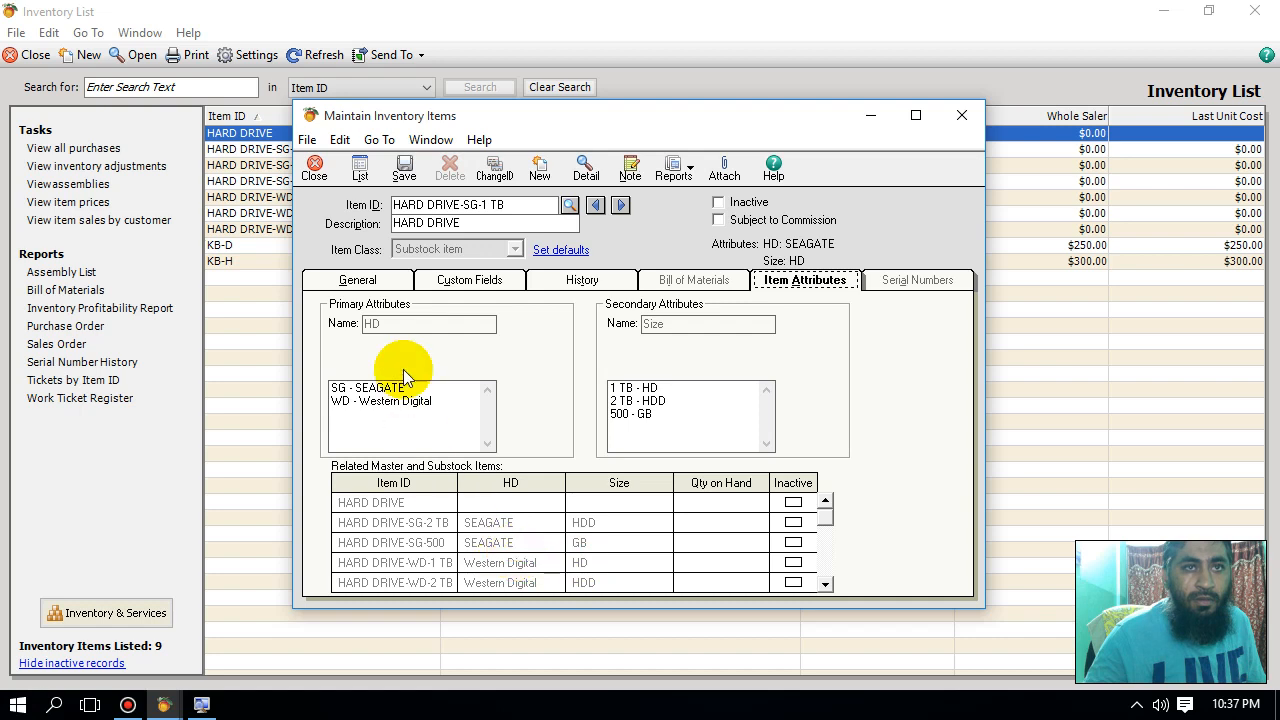
pyautogui.click(365, 283)
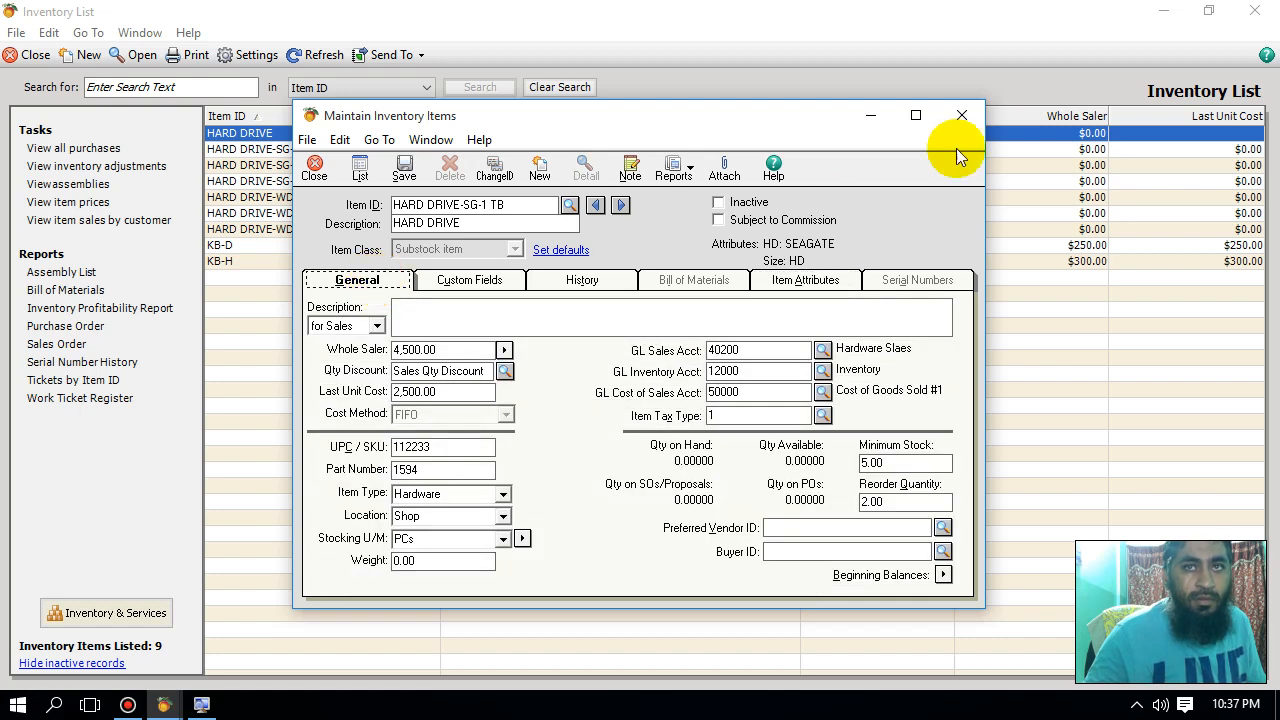
pyautogui.click(961, 115)
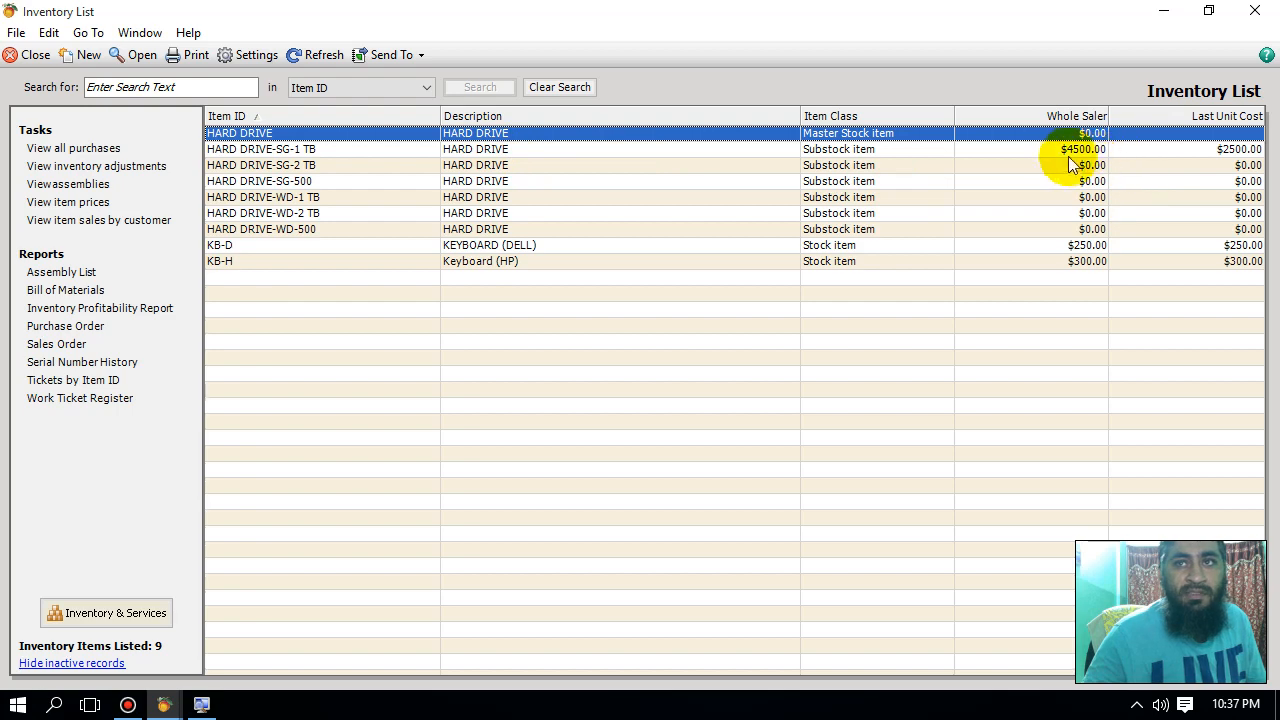
# - Open the HARD DRIVE-SG-2 TB record and set its Whole Saler price to 5,000 and its Retail price to 6,000
pyautogui.doubleClick(493, 168)
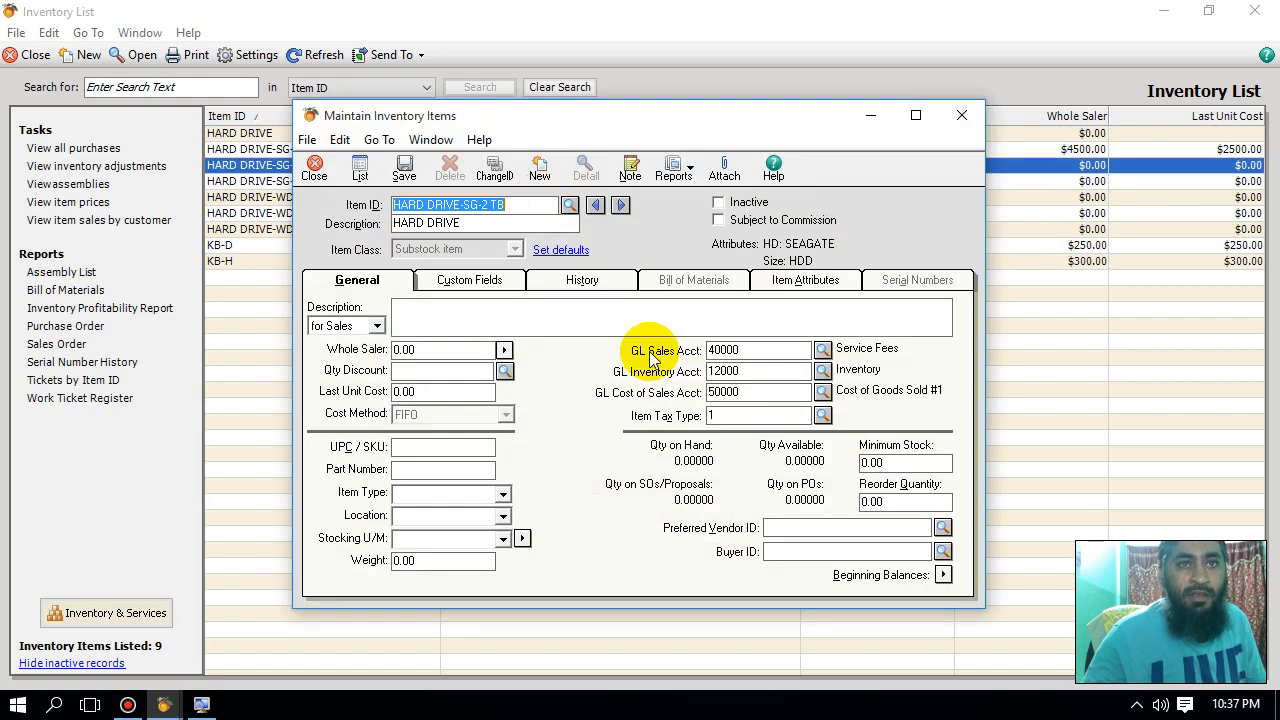
pyautogui.click(502, 350)
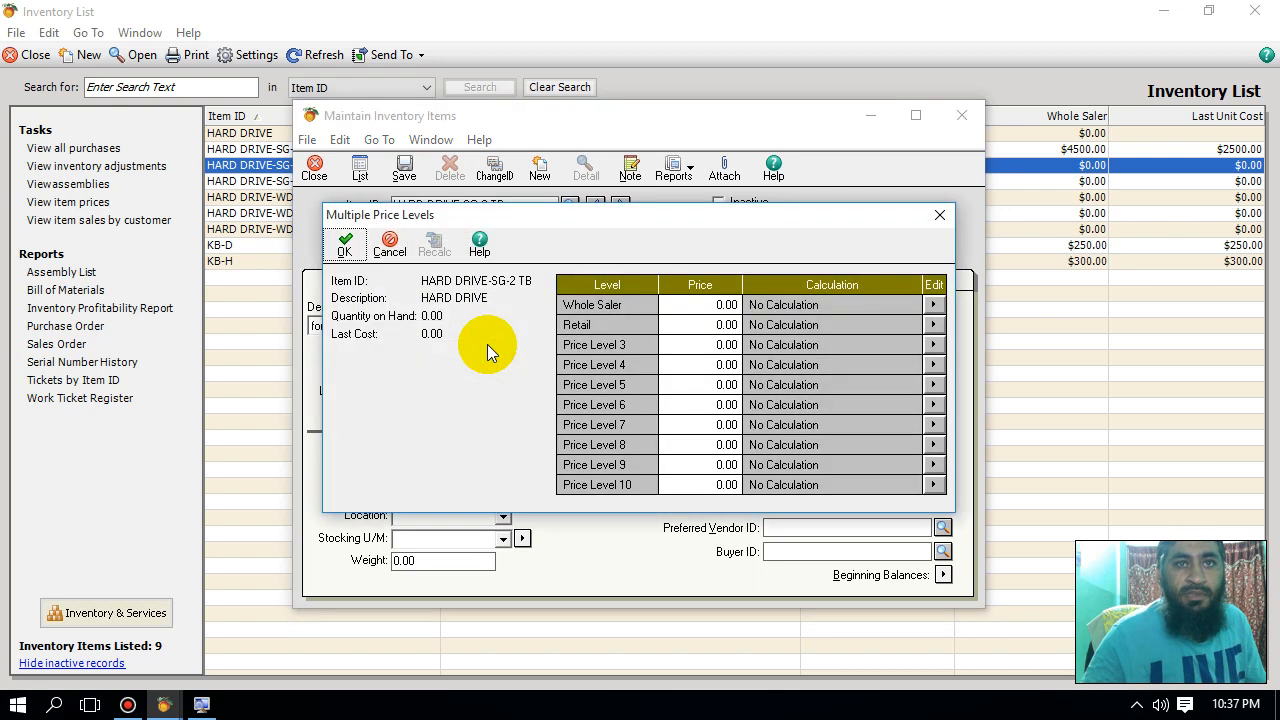
pyautogui.click(716, 308)
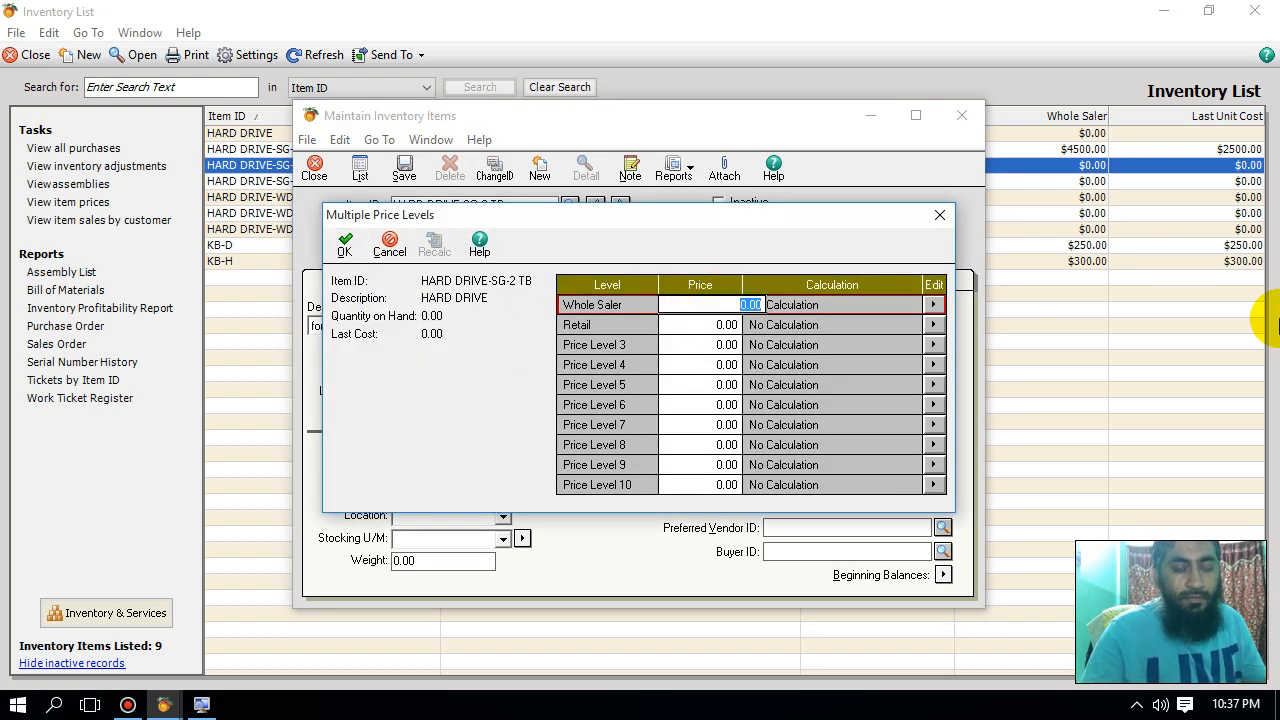
pyautogui.write('4000')
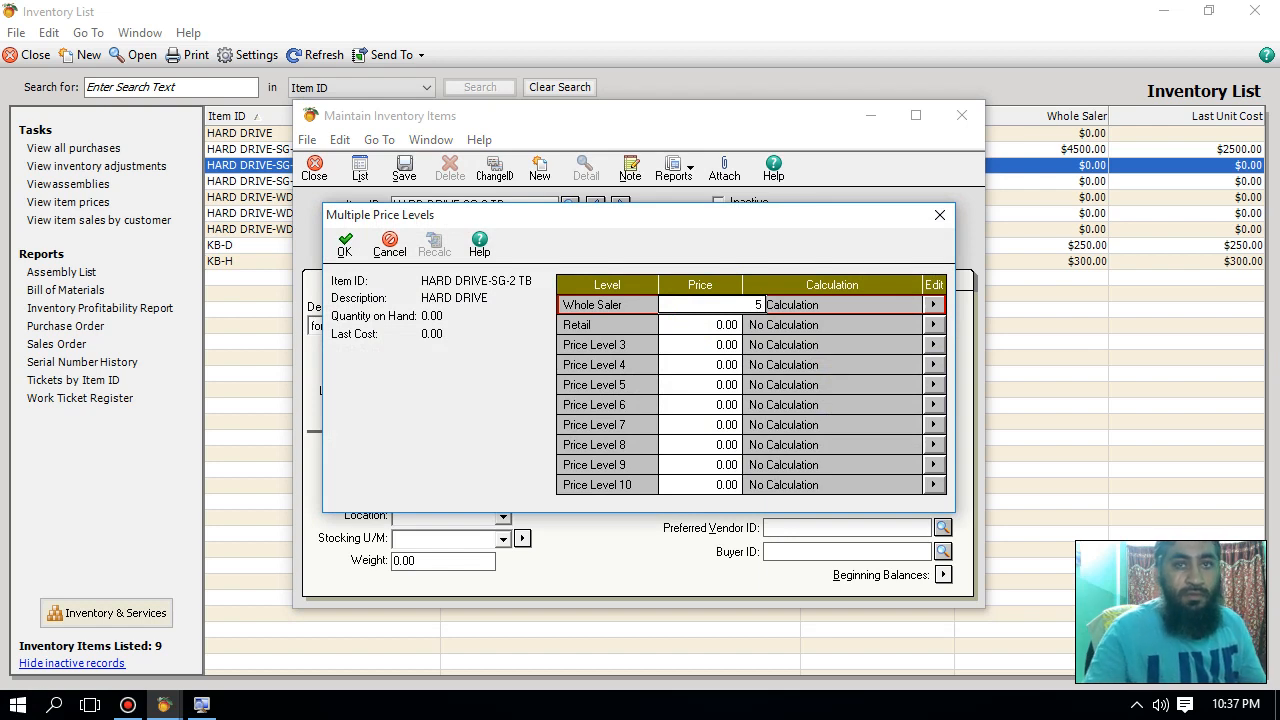
pyautogui.press('Tab')
pyautogui.press('Tab')
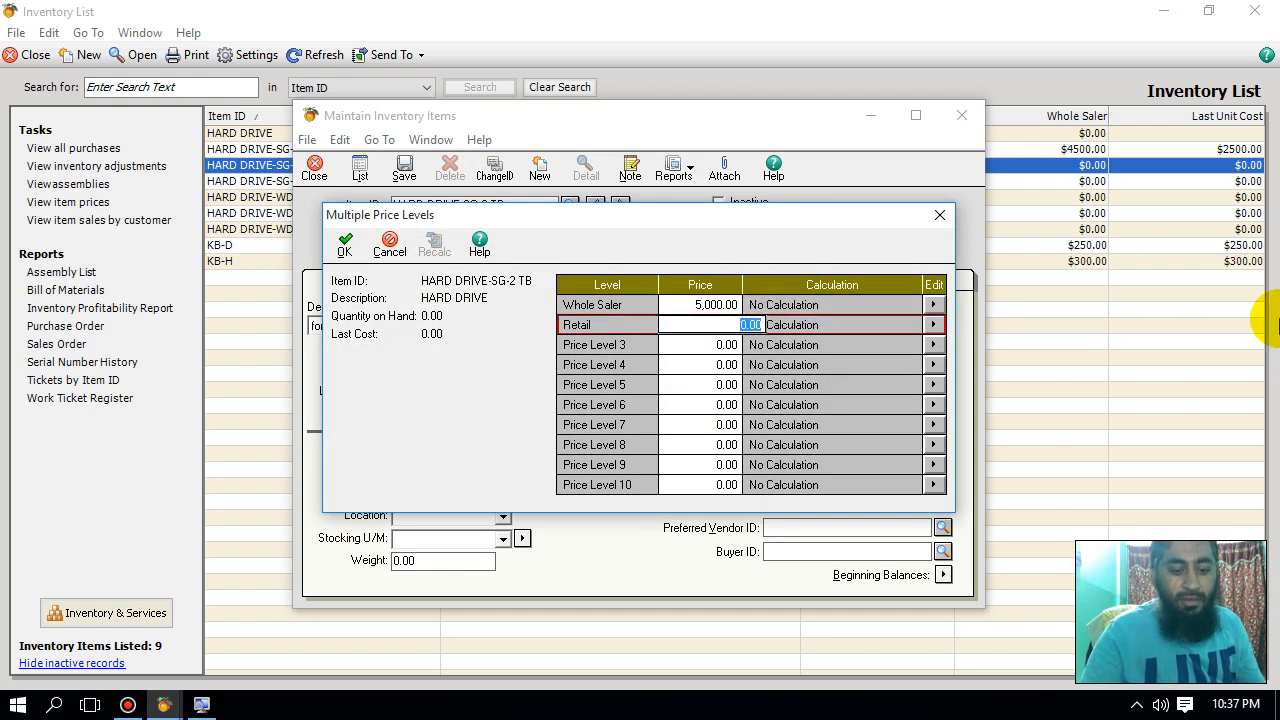
pyautogui.write('60')
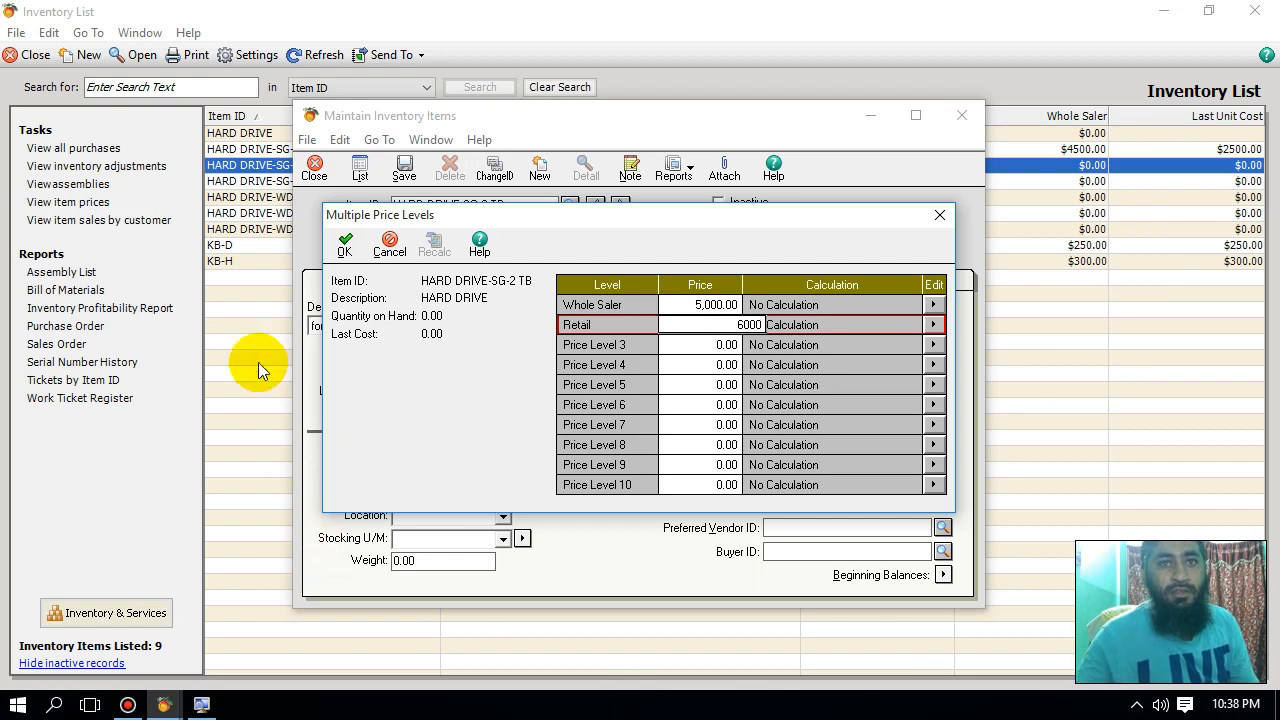
pyautogui.click(350, 252)
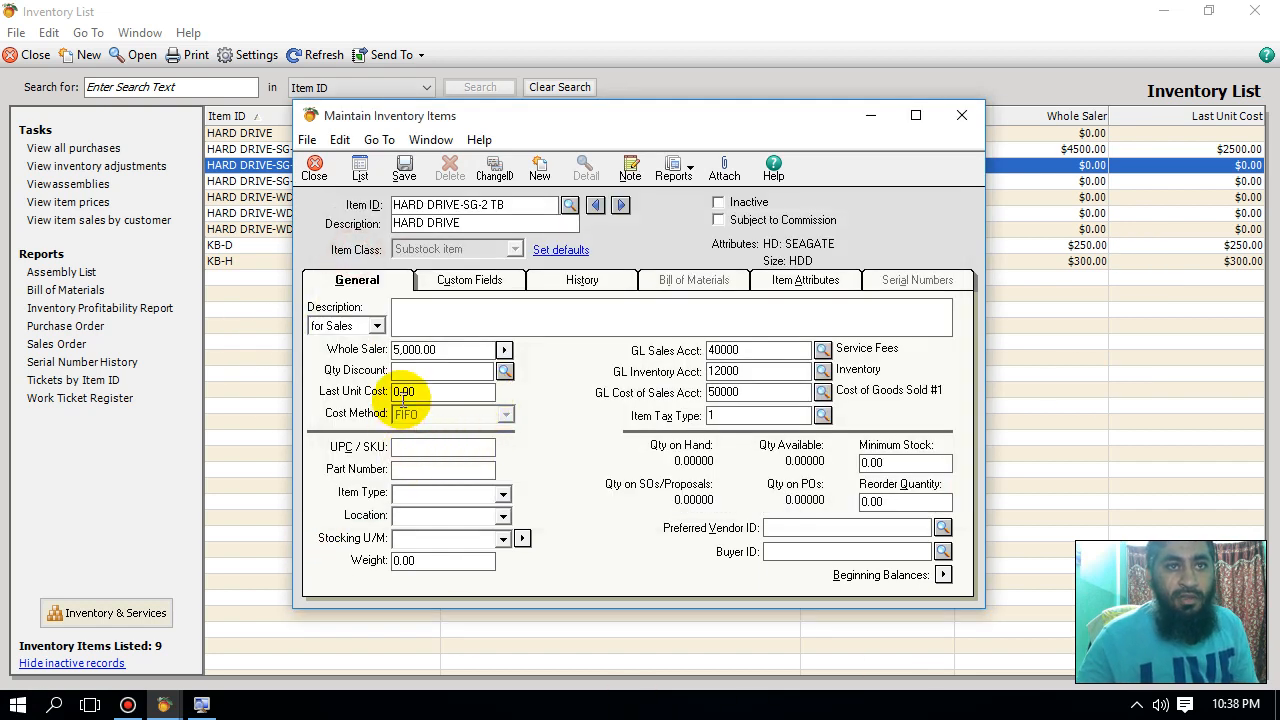
# - Assign the Sales Qty Discount to the HARD DRIVE-SG-2 TB item and set its last unit cost to 5,000
pyautogui.click(374, 327)
pyautogui.click(414, 316)
pyautogui.click(505, 371)
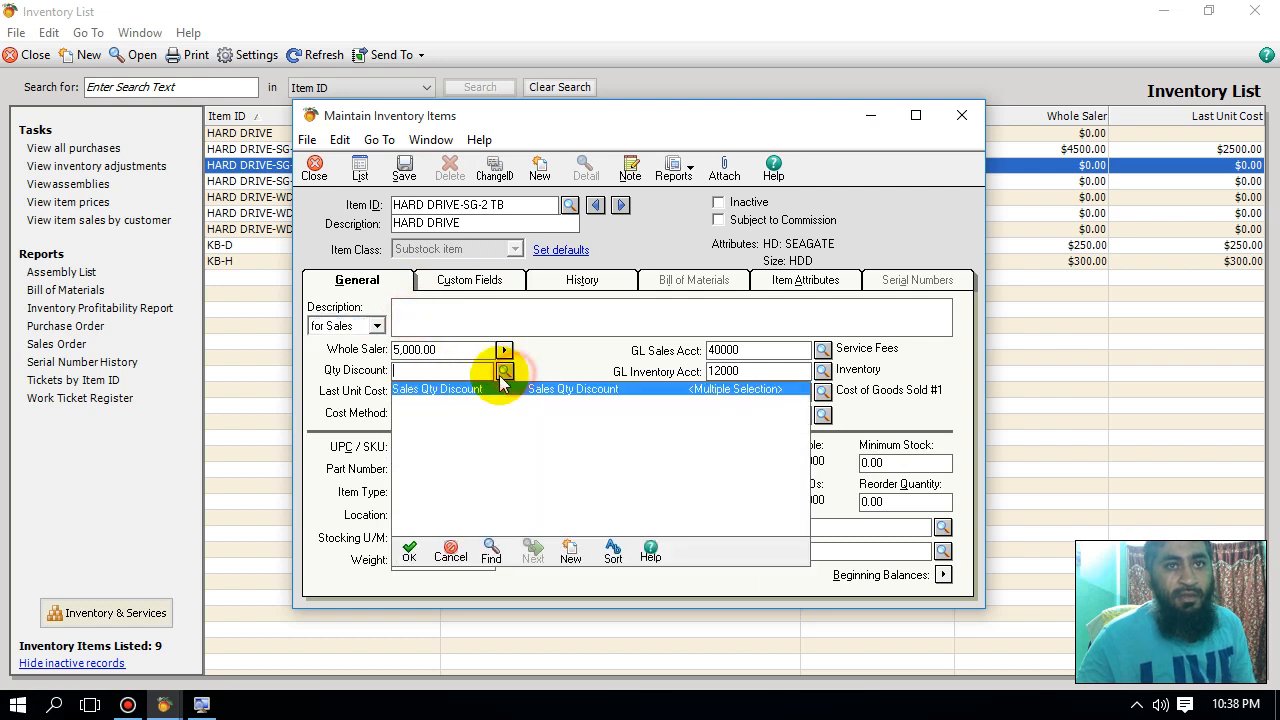
pyautogui.click(484, 392)
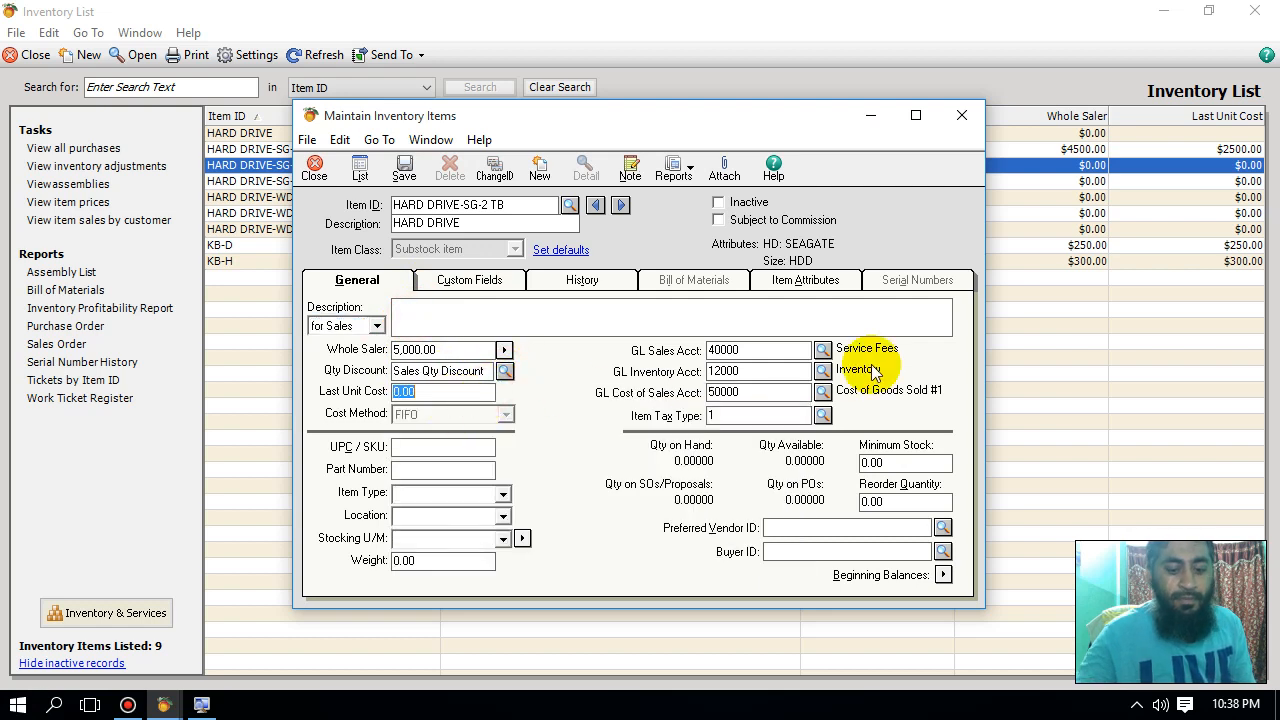
pyautogui.write('5')
pyautogui.write('000')
pyautogui.press('Tab')
pyautogui.press('Tab')
pyautogui.press('Tab')
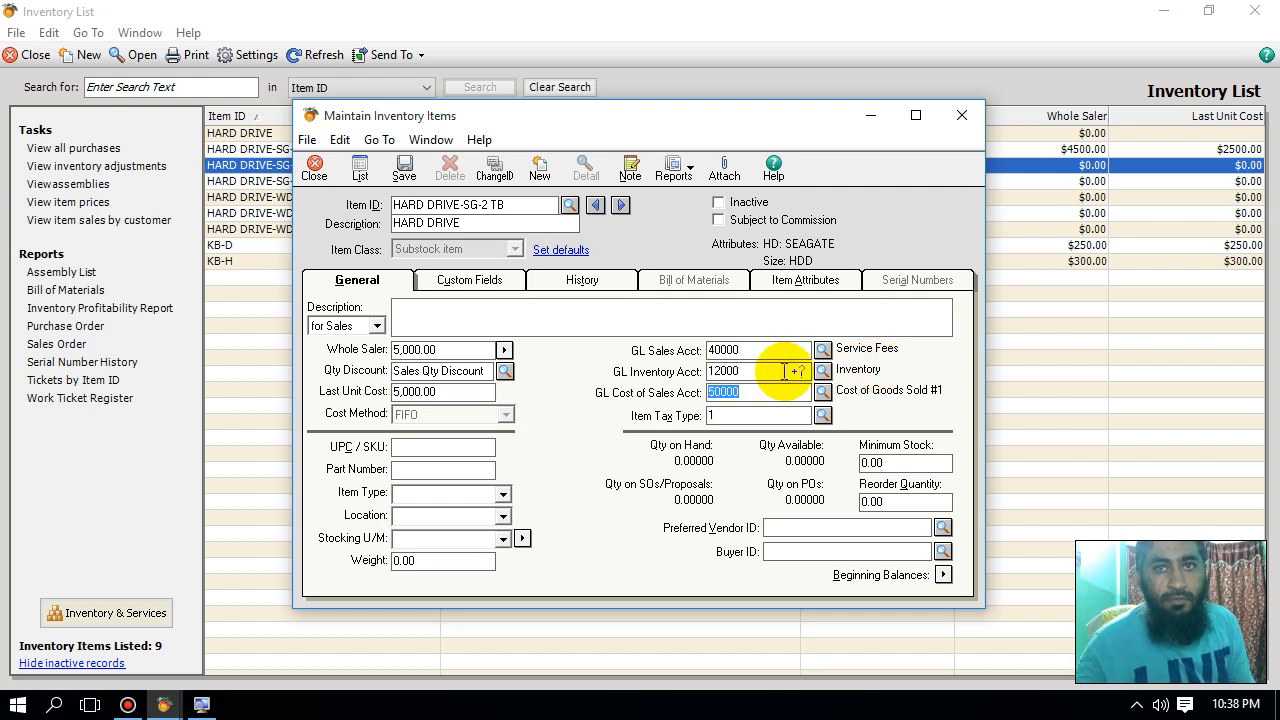
# - Set the HARD DRIVE-SG-2 TB item's GL sales account to 40200, Hardware Slaes
pyautogui.click(822, 349)
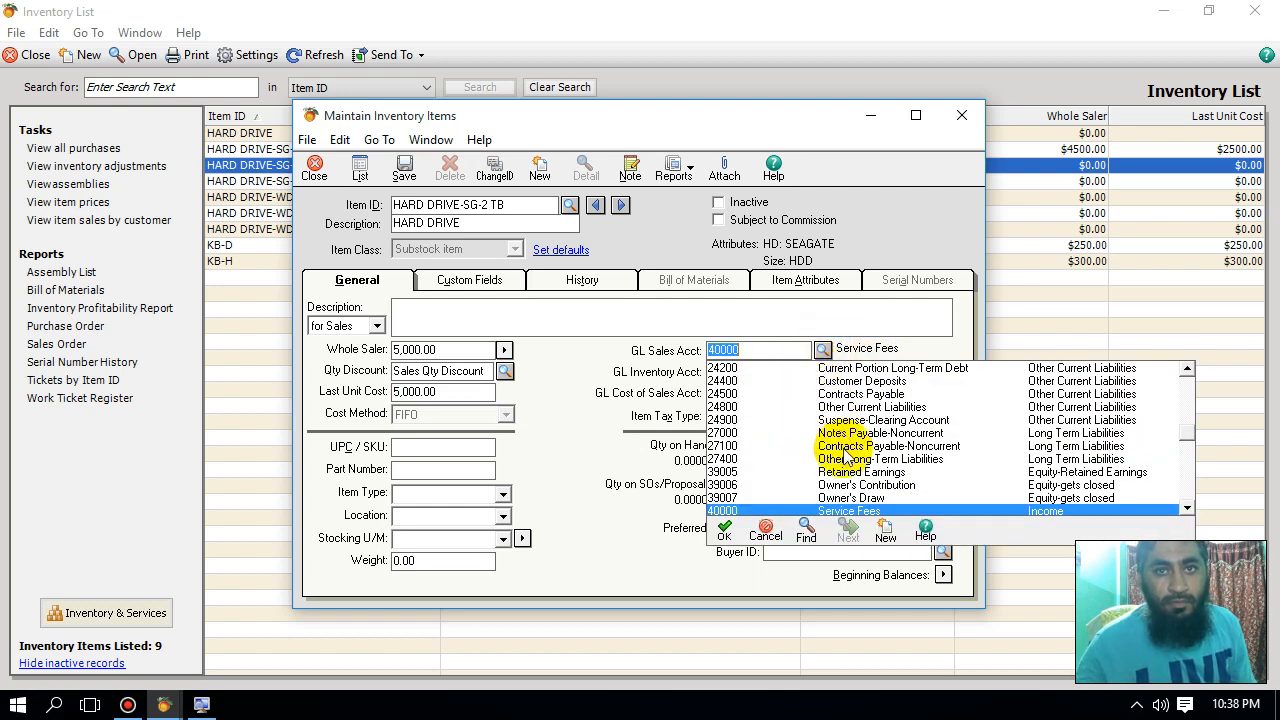
pyautogui.click(1188, 509)
pyautogui.click(1188, 509)
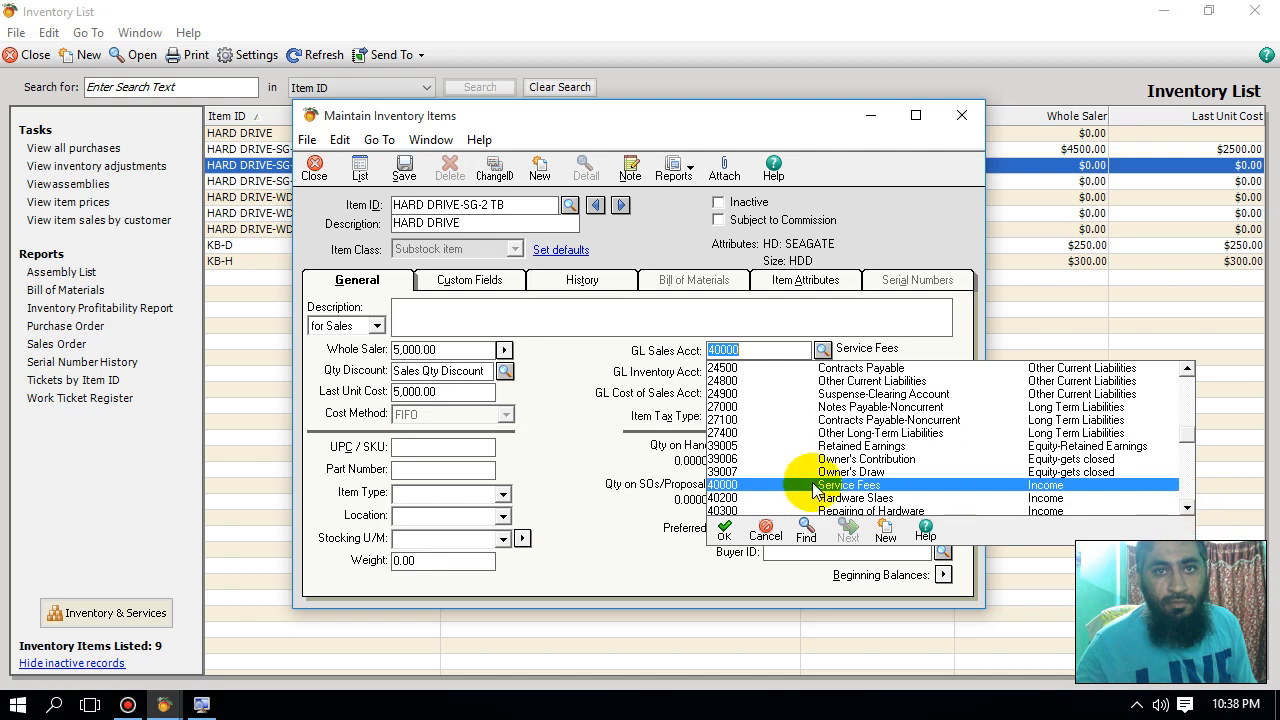
pyautogui.doubleClick(754, 501)
# - Enter UPC/SKU 14478, part number 1478, item type Hardware, location Shop and stocking unit PCs for the item
pyautogui.click(410, 447)
pyautogui.write('147')
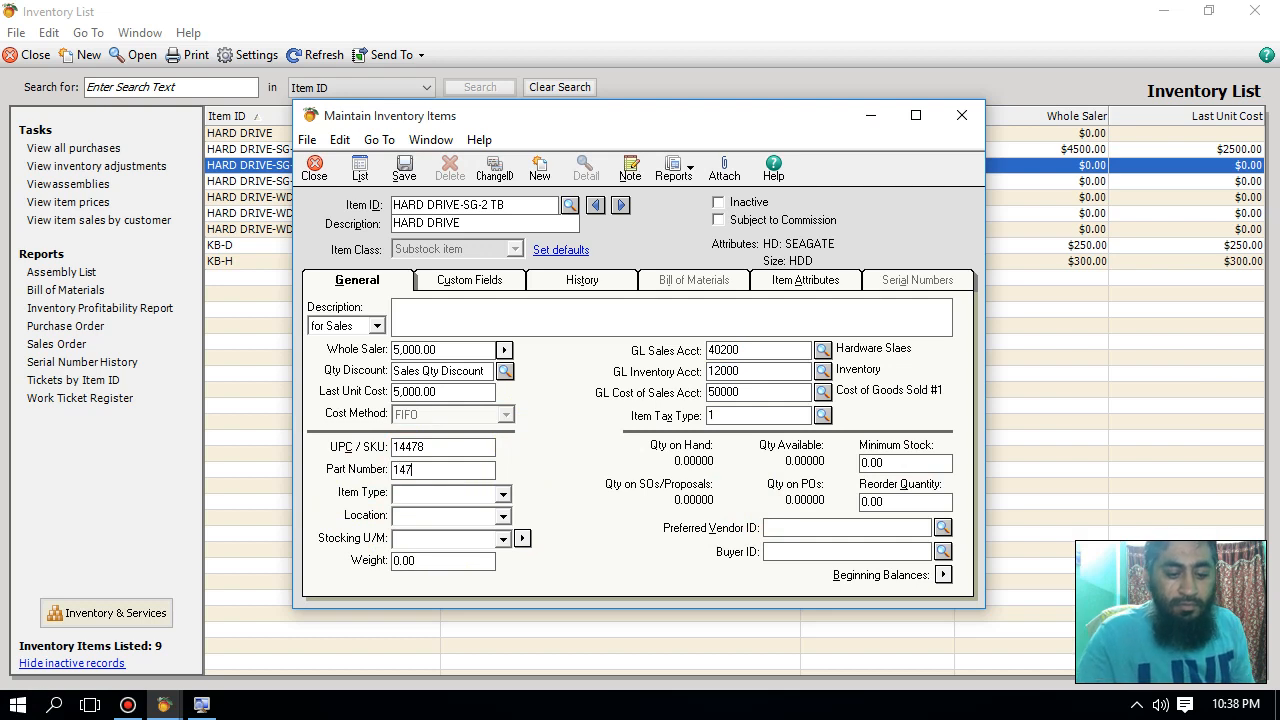
pyautogui.write('Hardware')
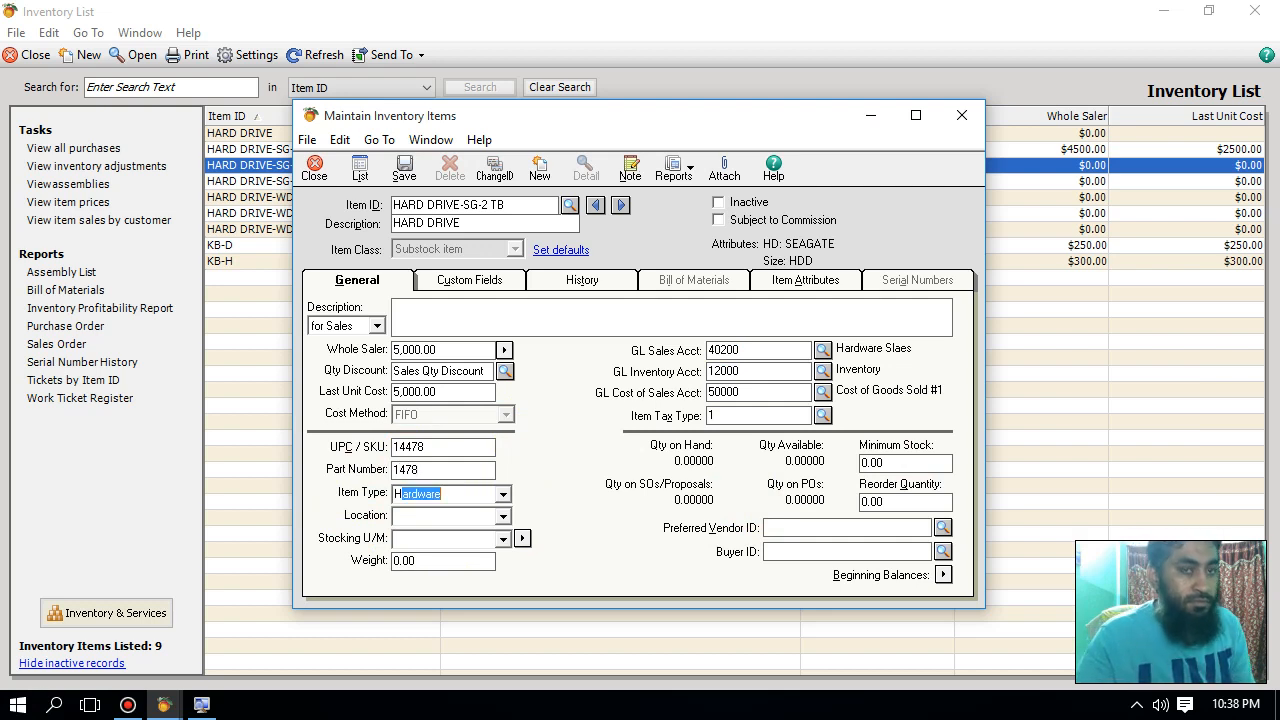
pyautogui.press('Tab')
pyautogui.press('Tab')
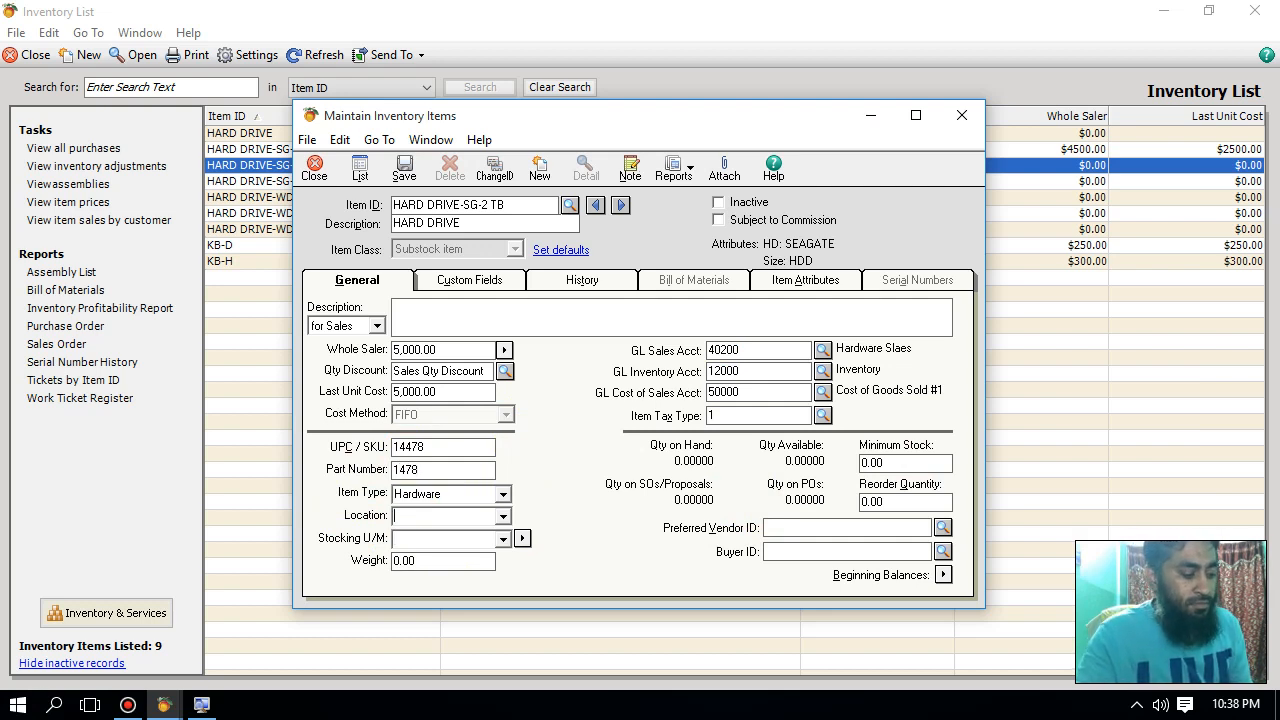
pyautogui.press('Tab')
pyautogui.press('Tab')
# - Set the minimum stock to 10 and the reorder quantity to 5, and save and close the HARD DRIVE-SG-2 TB record
pyautogui.write('10')
pyautogui.press('Tab')
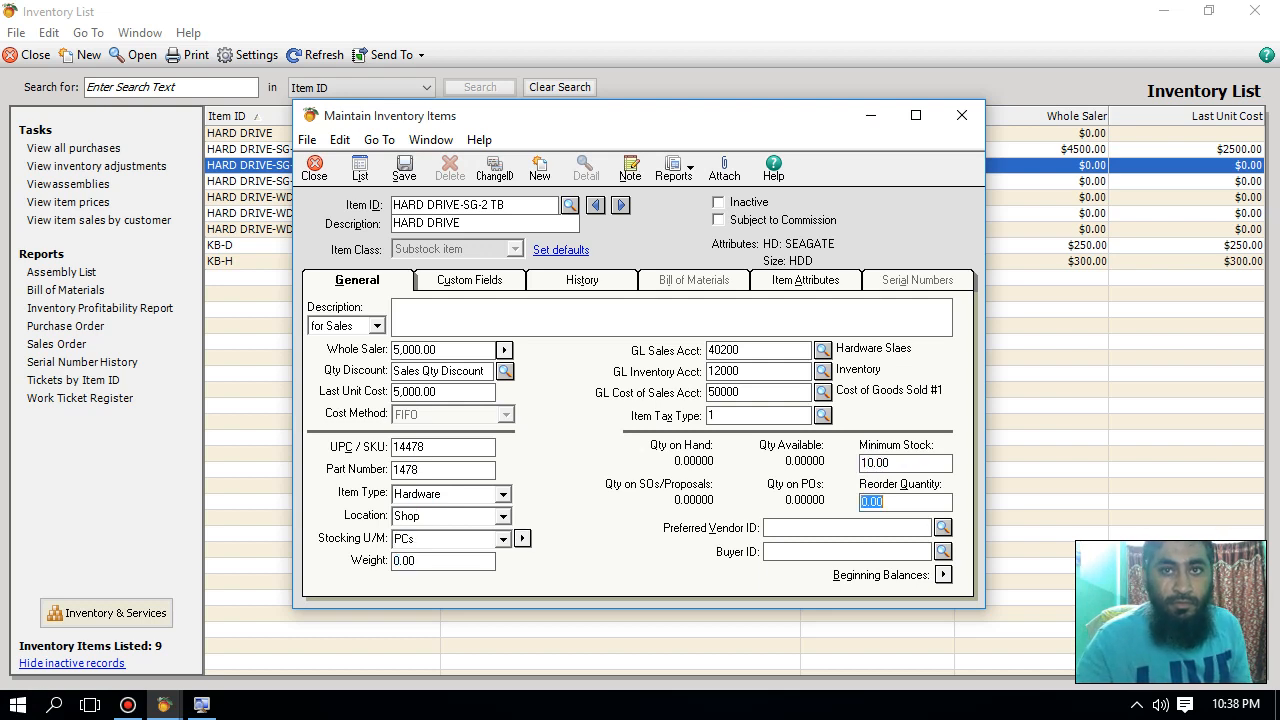
pyautogui.write('5')
pyautogui.press('Tab')
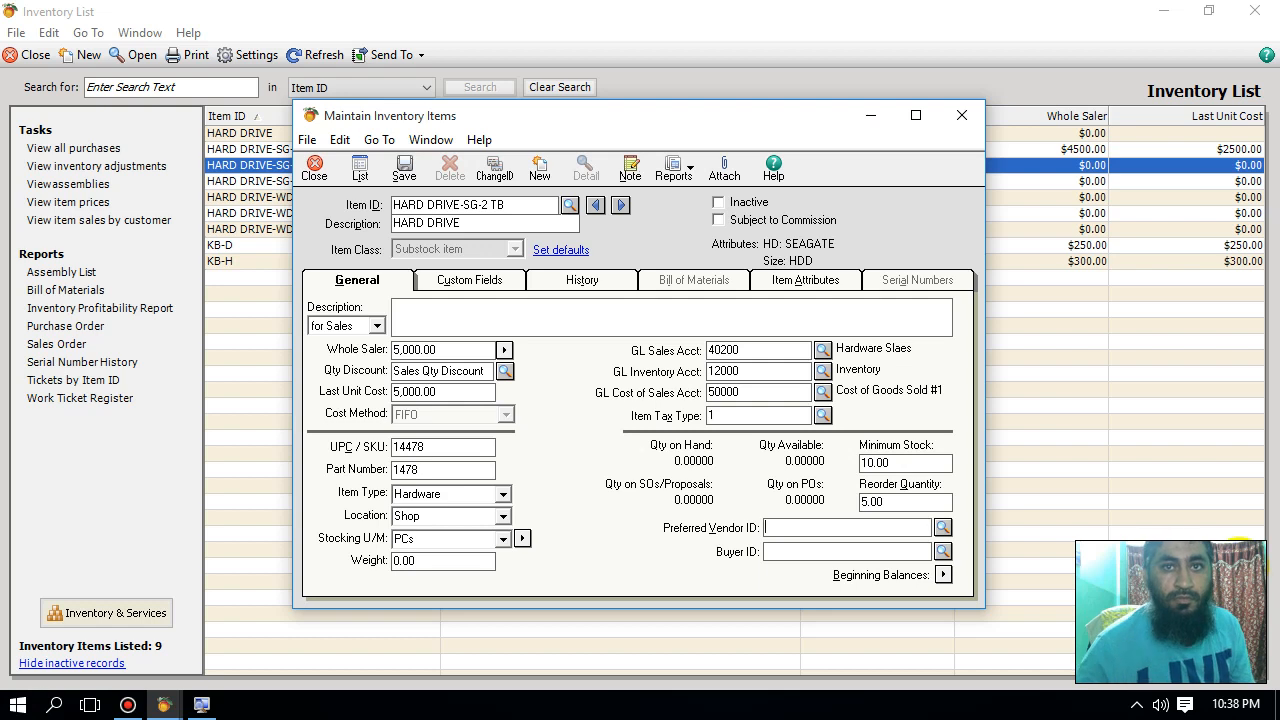
pyautogui.click(400, 170)
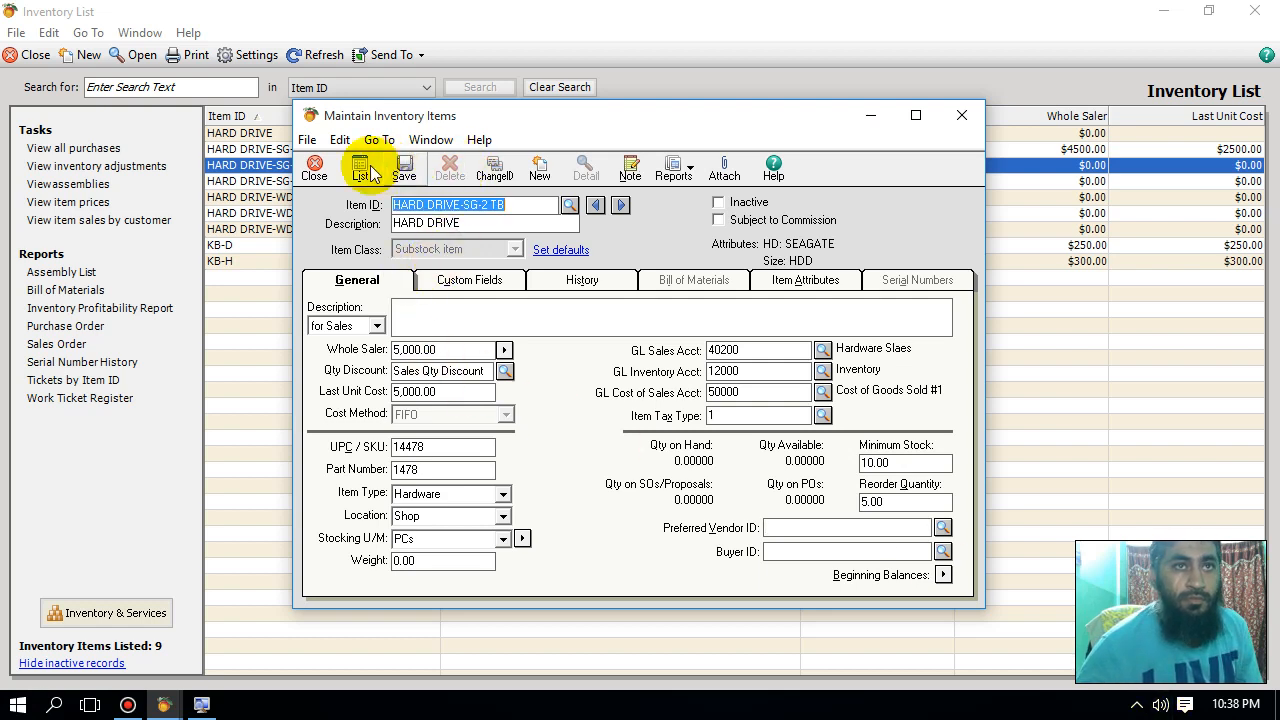
pyautogui.click(314, 168)
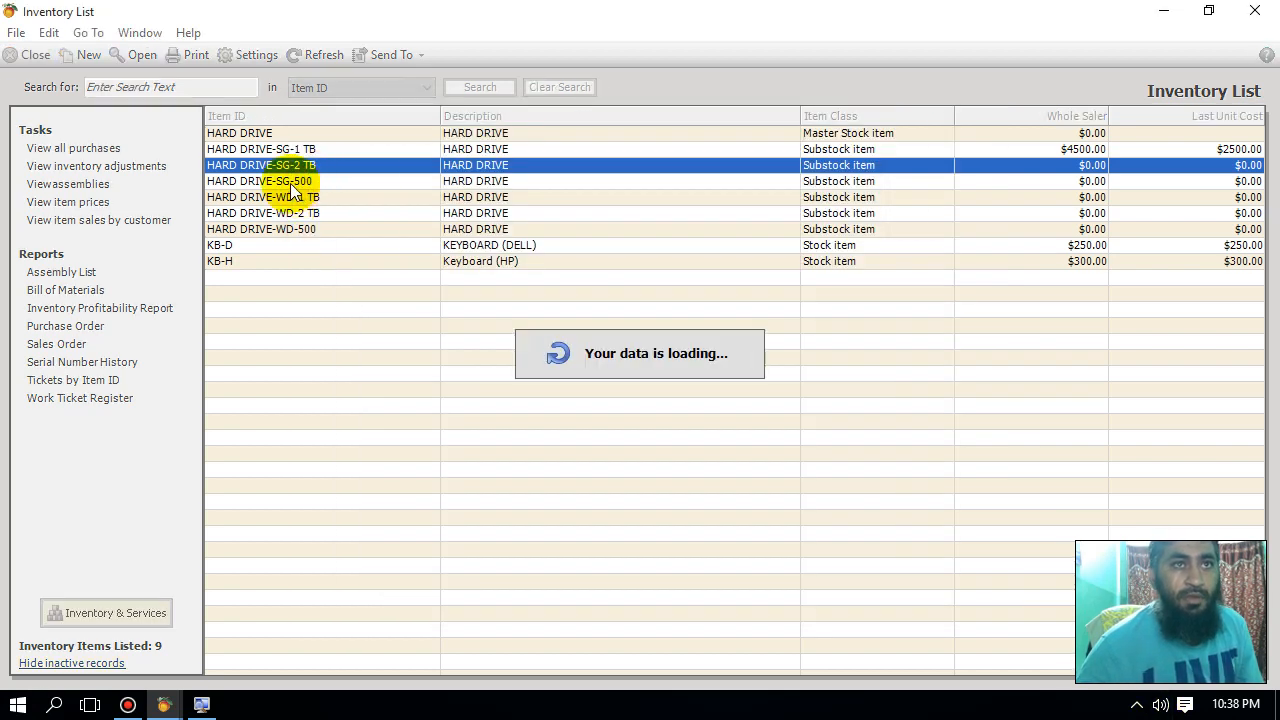
# - Open the HARD DRIVE-SG-500 record and set its Whole Saler price to 2,500 and its Retail price to 3,000
pyautogui.doubleClick(290, 182)
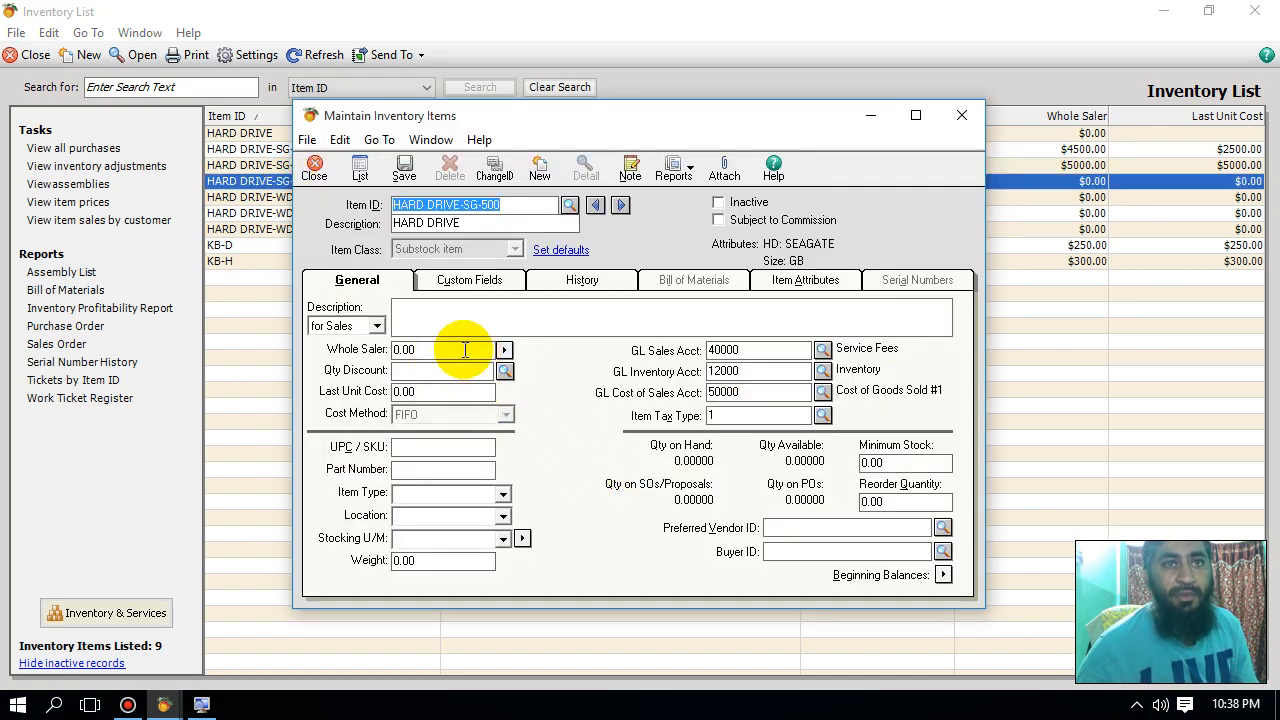
pyautogui.click(459, 348)
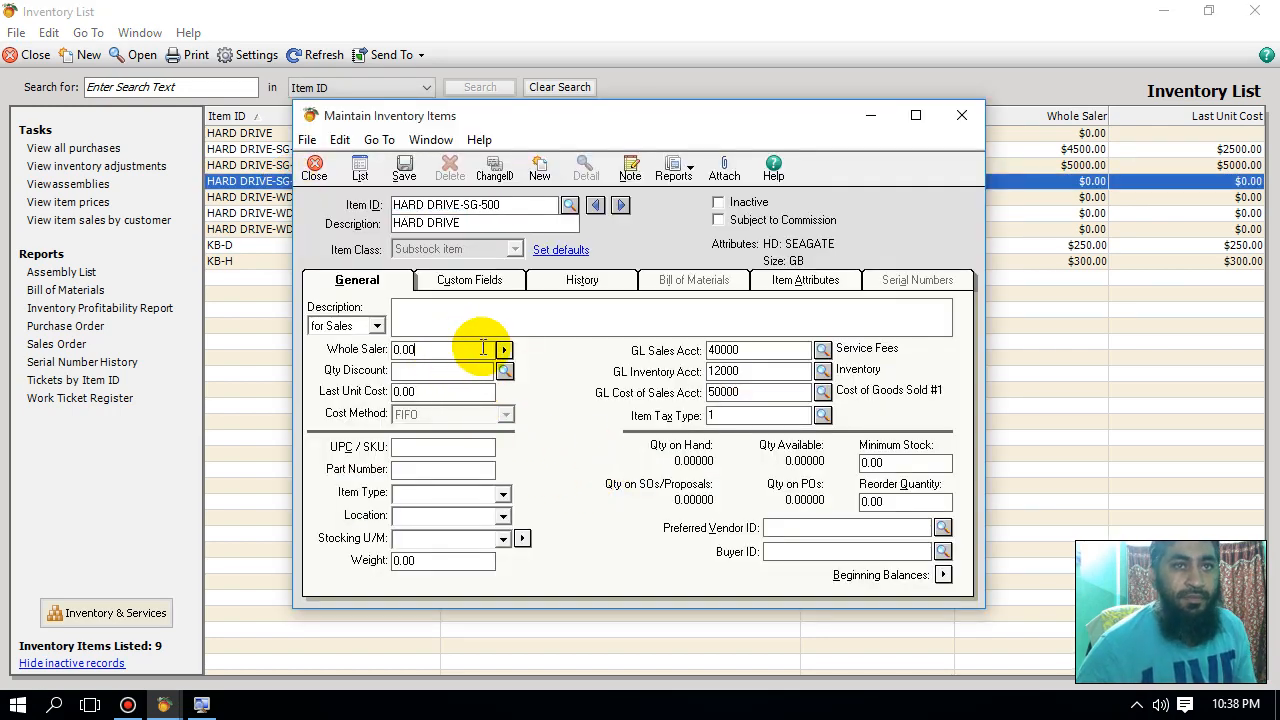
pyautogui.click(504, 349)
pyautogui.click(684, 306)
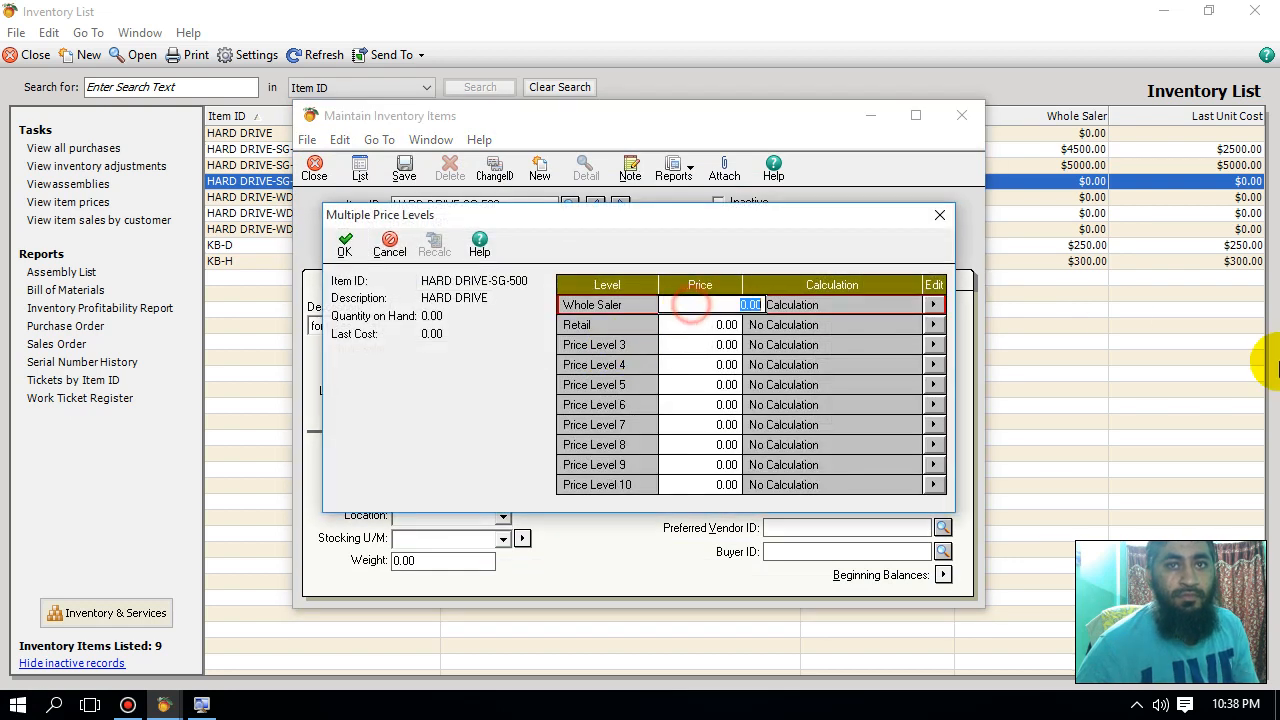
pyautogui.write('2,500')
pyautogui.click(759, 324)
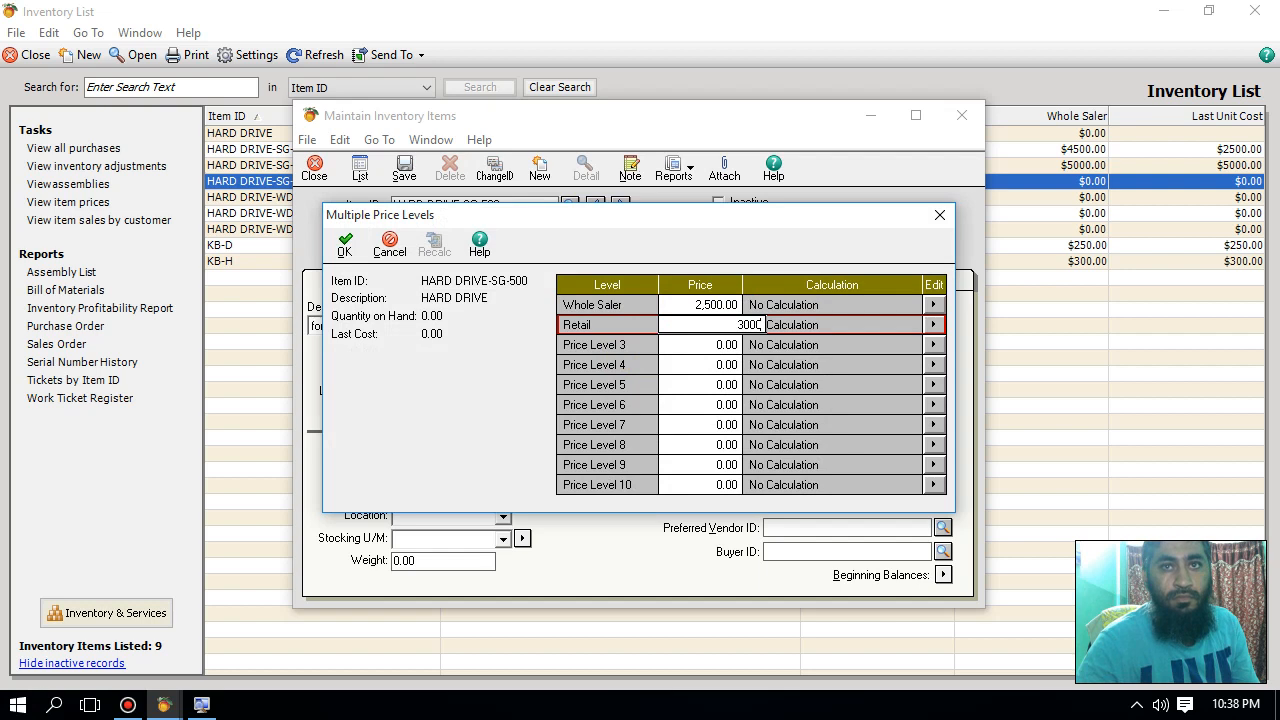
pyautogui.write('3000')
pyautogui.press('Tab')
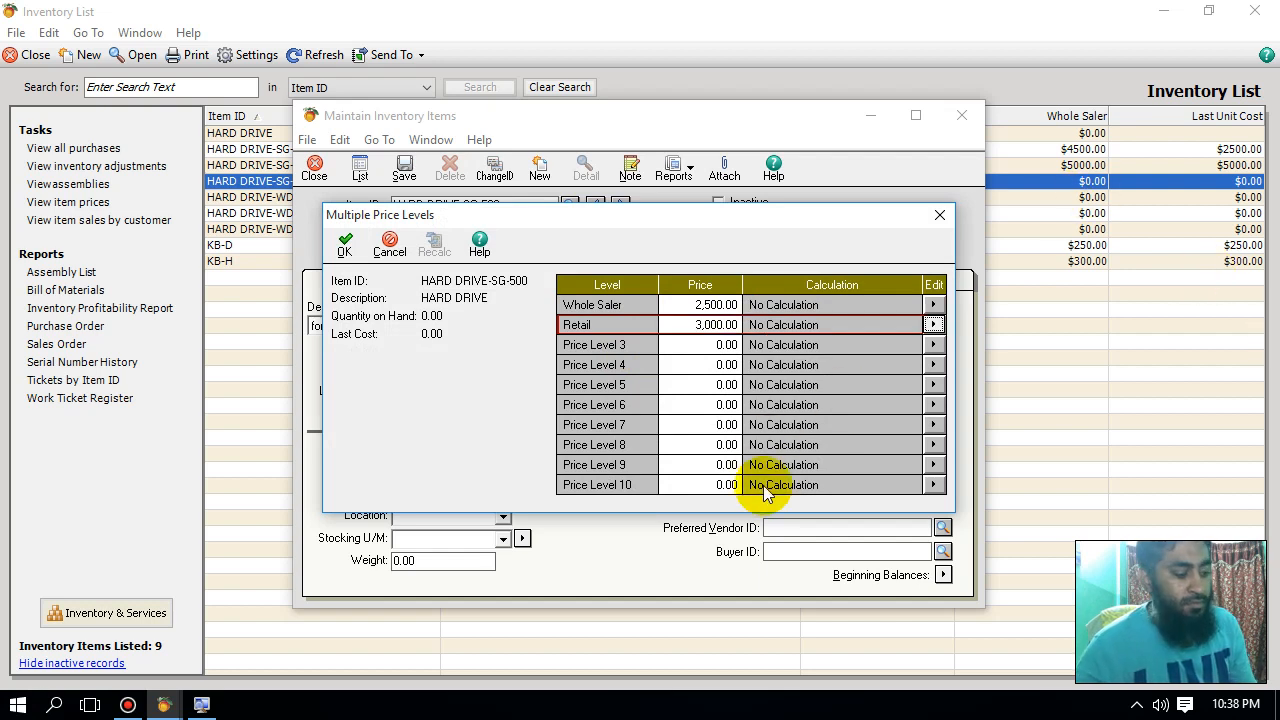
pyautogui.press('Return')
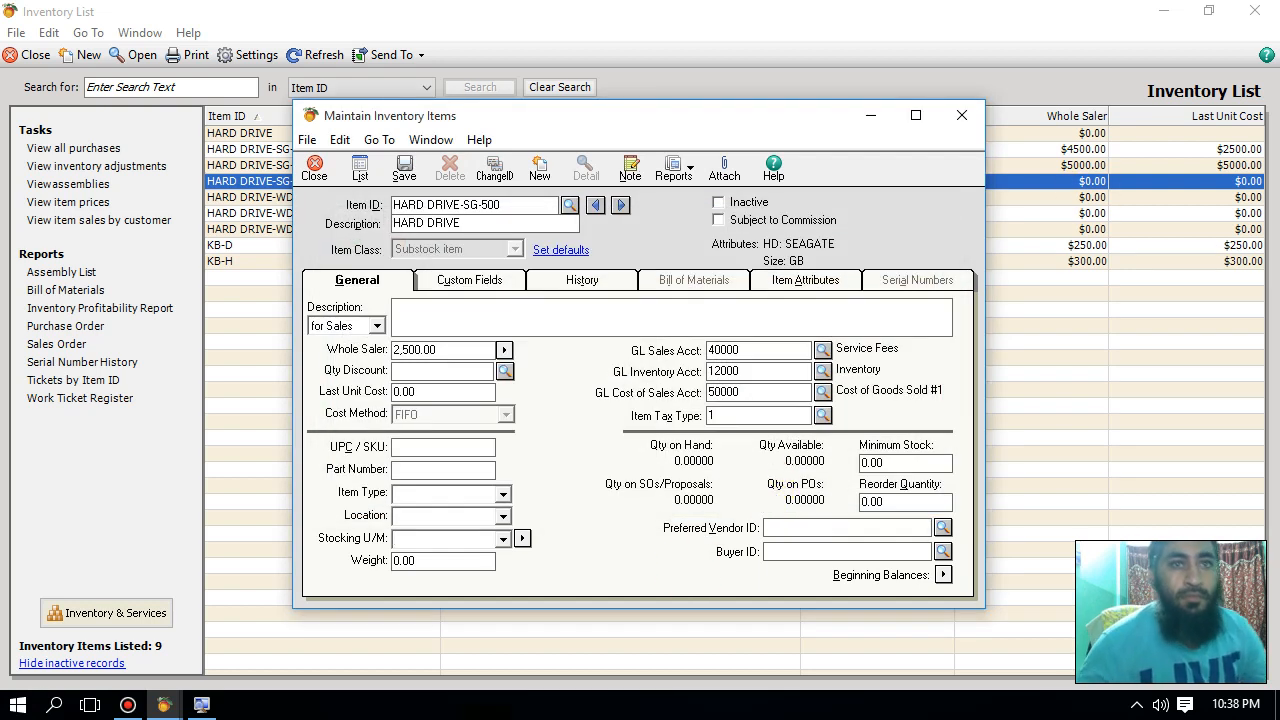
# - Assign the Sales Qty Discount to the HARD DRIVE-SG-500 item and set its last unit cost to 2,500
pyautogui.click(504, 371)
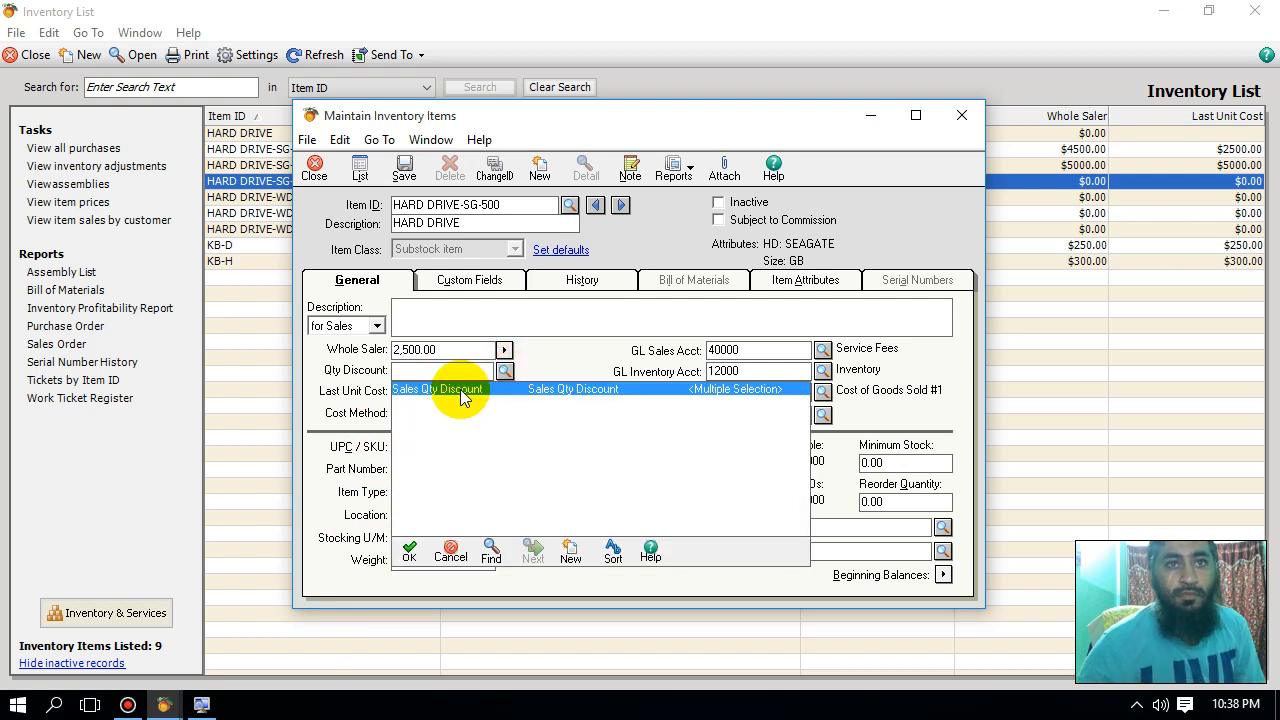
pyautogui.click(460, 392)
pyautogui.write('2500')
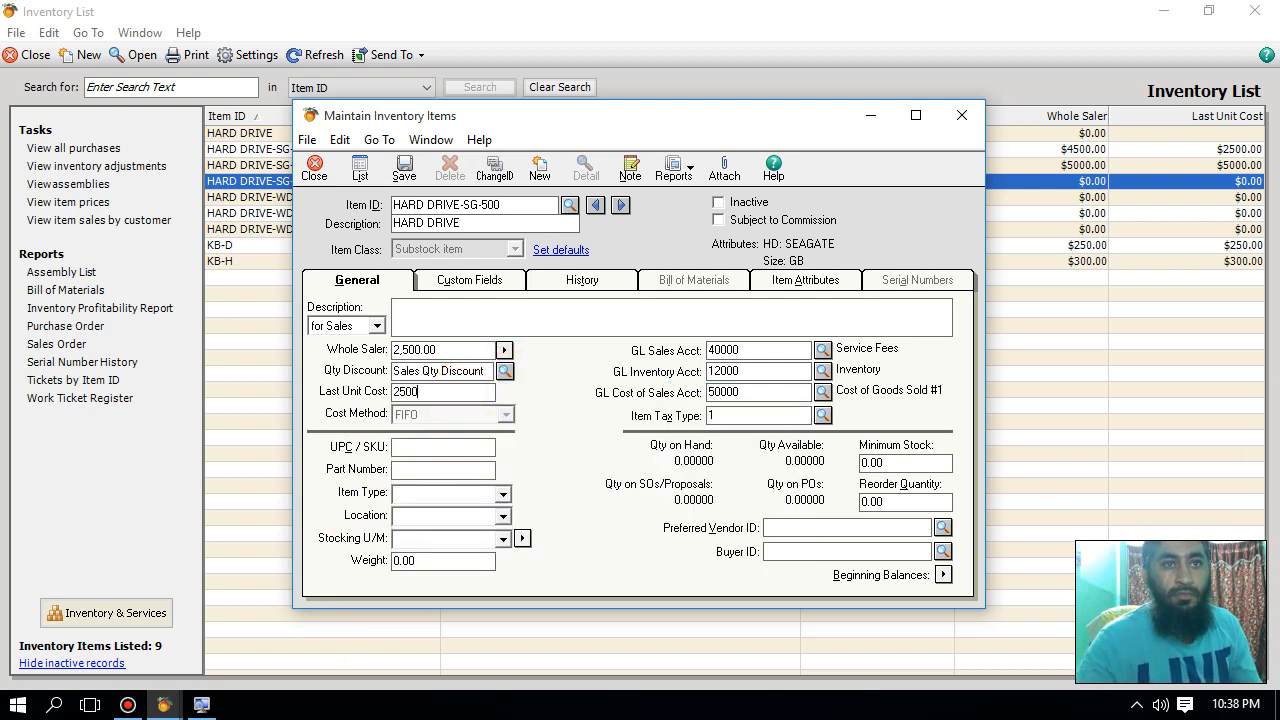
pyautogui.press('Tab')
# - Set the HARD DRIVE-SG-500 item's GL sales account to 40200, Hardware Slaes
pyautogui.press('Tab')
pyautogui.press('Tab')
pyautogui.hotkey('shift', 'Tab')
pyautogui.hotkey('shift', 'Tab')
pyautogui.hotkey('shift', 'Right')
pyautogui.hotkey('shift', 'Right')
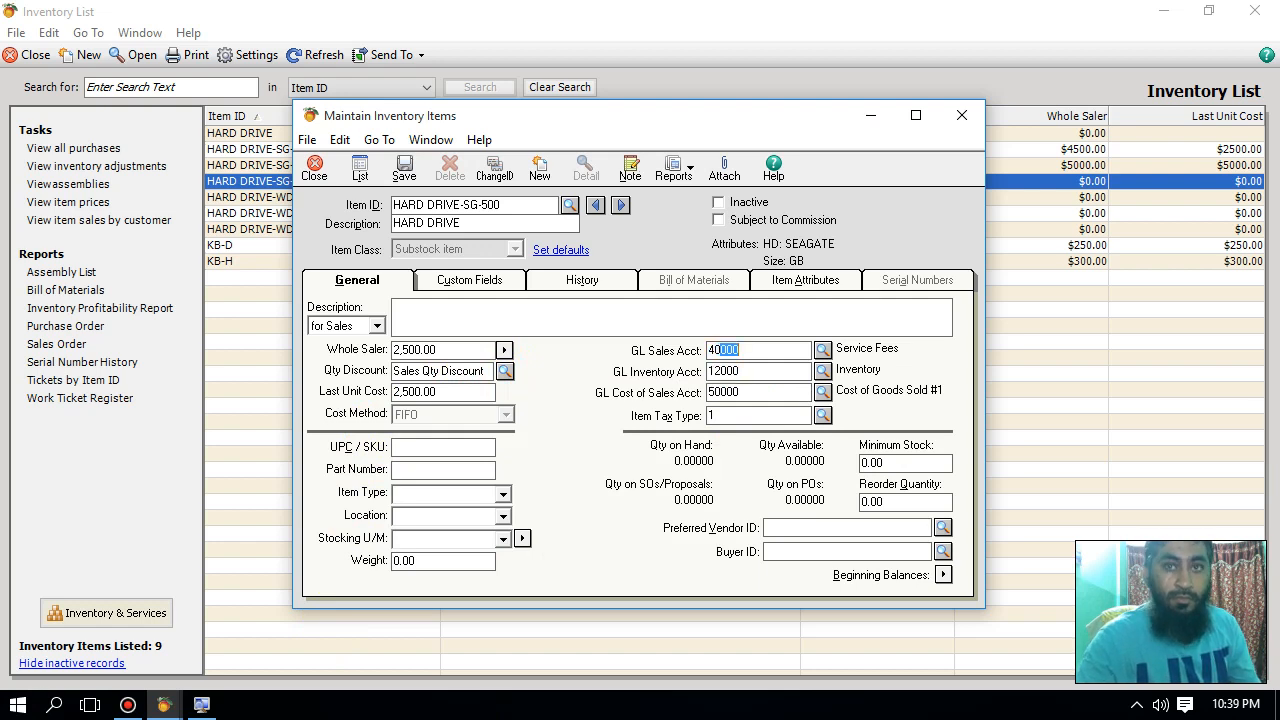
pyautogui.press('Tab')
pyautogui.press('Tab')
pyautogui.press('Tab')
pyautogui.press('Tab')
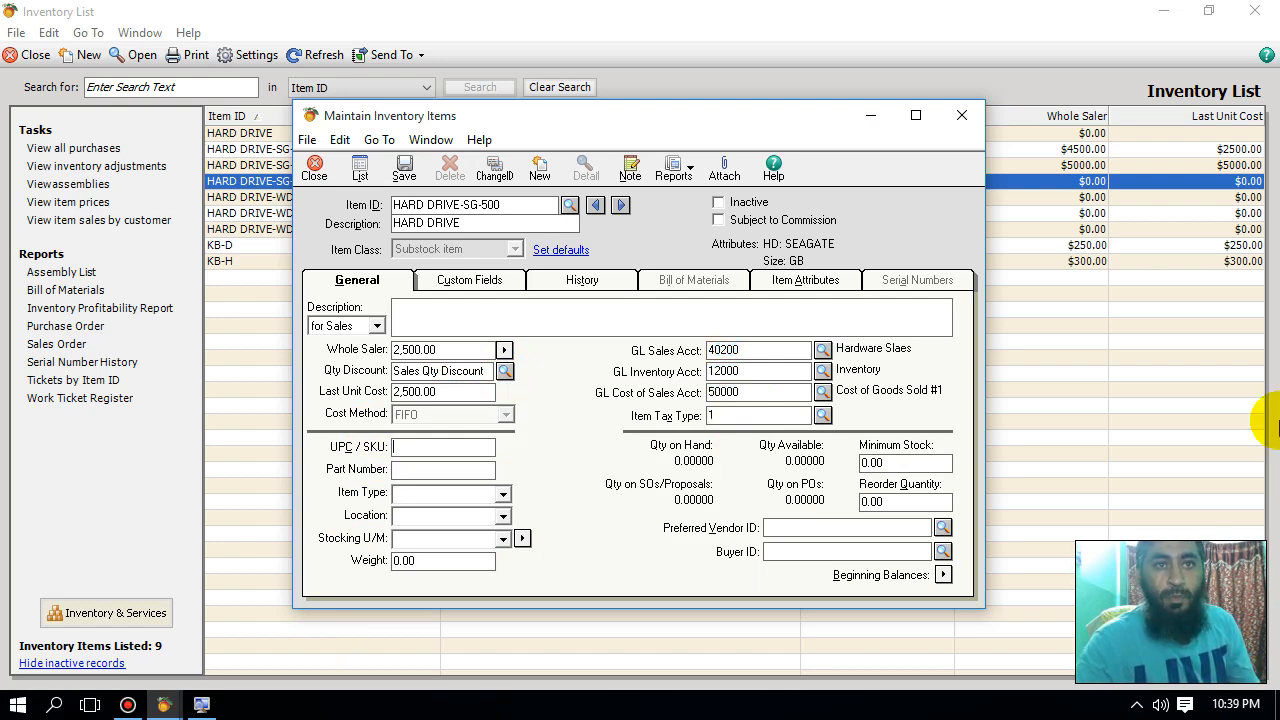
# - Enter UPC/SKU 1569, part number 445566, item type Hardware, location Shop and stocking unit PCs for HARD DRIVE-SG-500
pyautogui.write('1569')
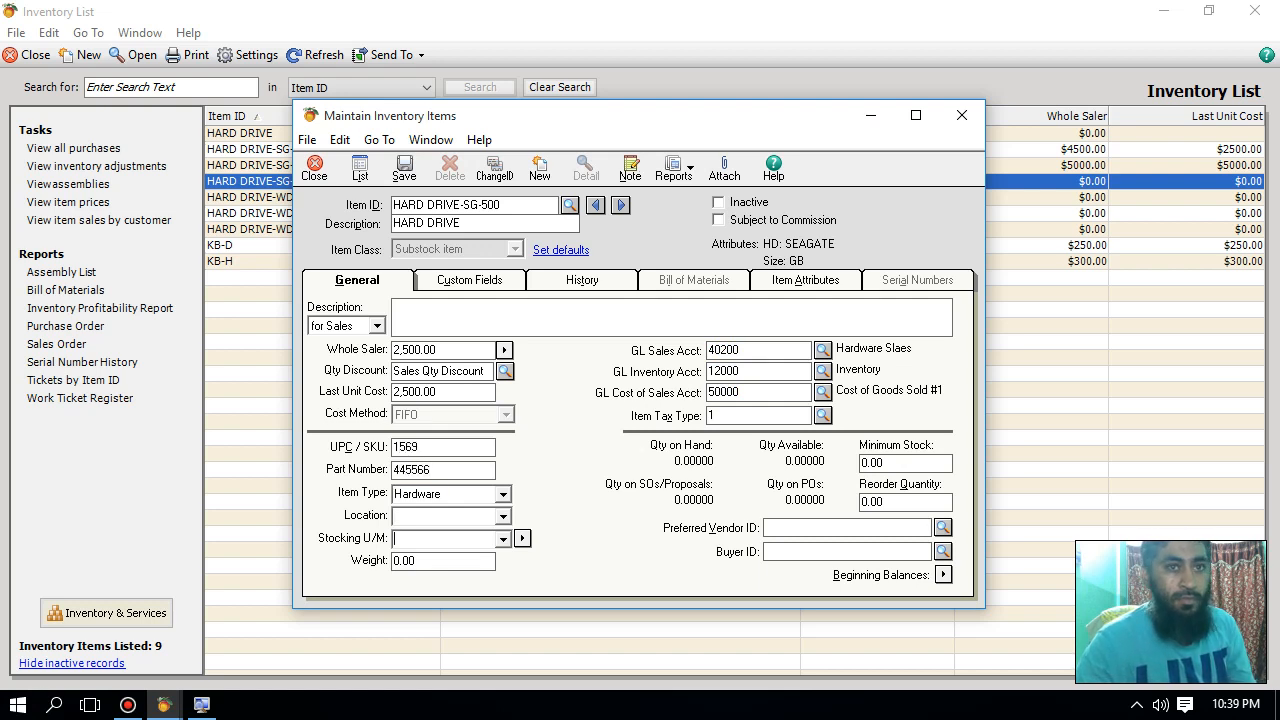
pyautogui.write('Shop')
pyautogui.press('Tab')
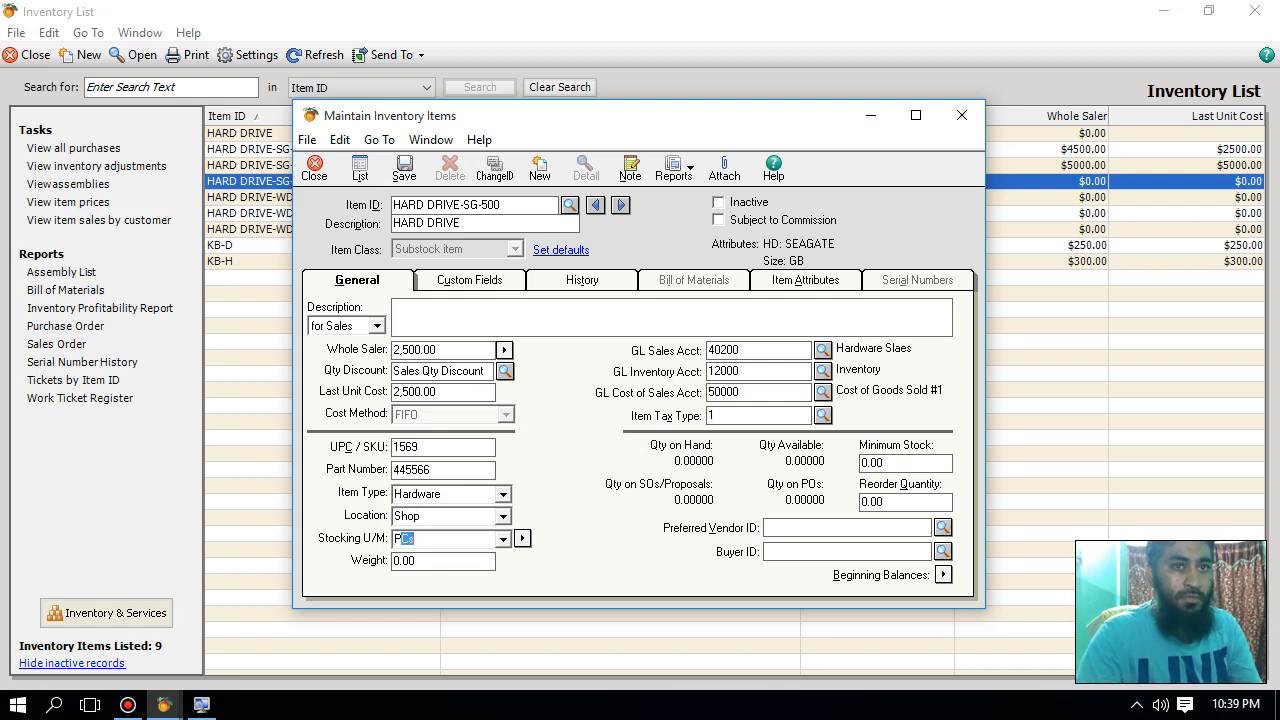
pyautogui.press('Tab')
pyautogui.press('Tab')
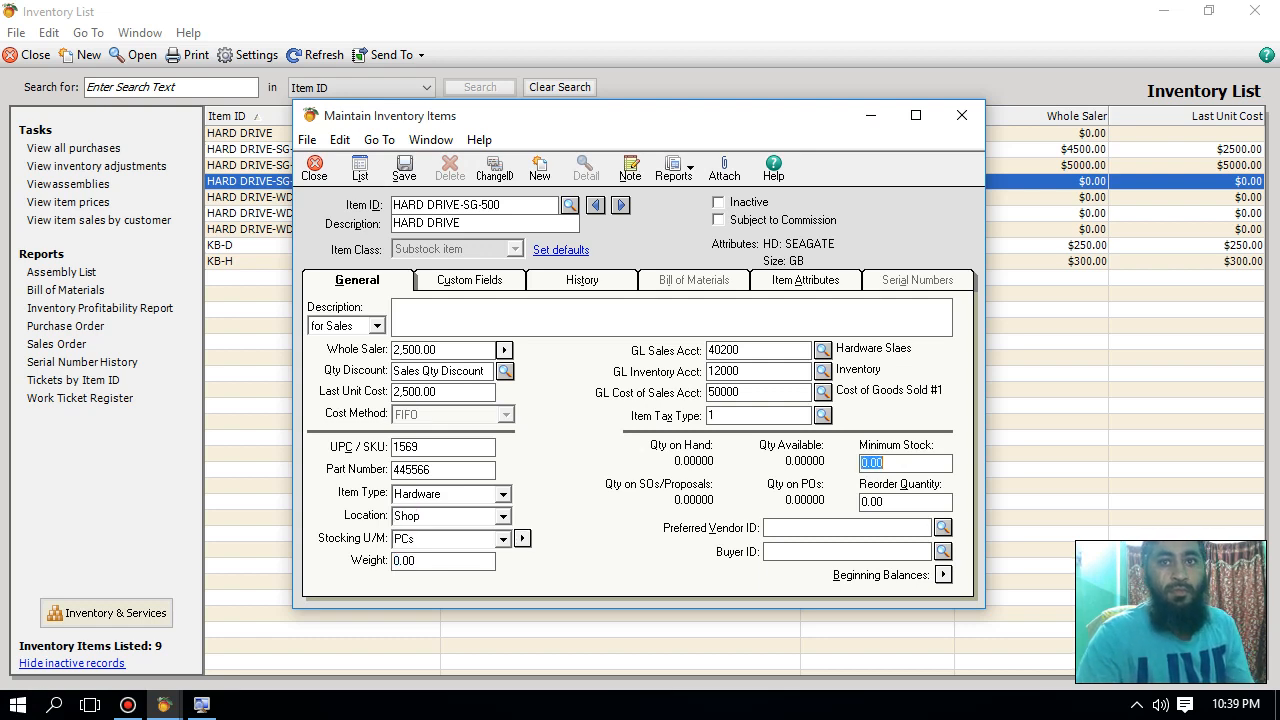
# - Set the minimum stock to 15 and the reorder quantity to 1, and save and close the HARD DRIVE-SG-500 record
pyautogui.write('15')
pyautogui.press('Tab')
pyautogui.write('1')
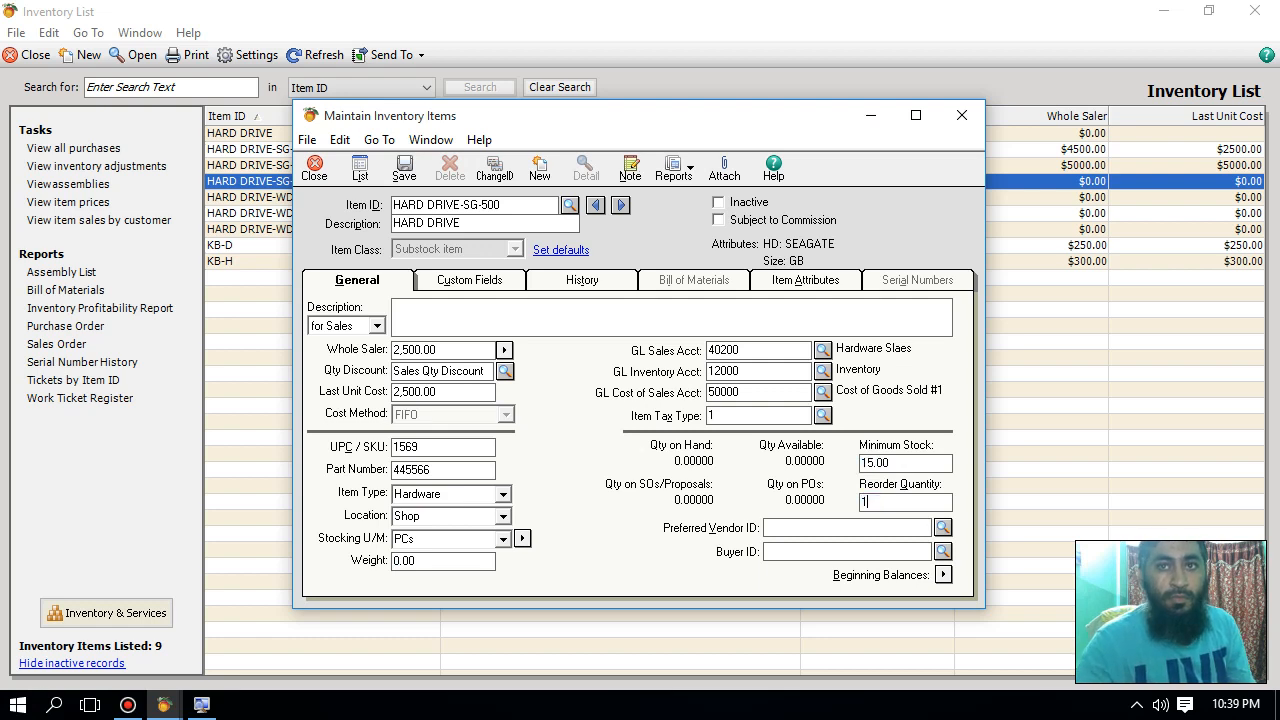
pyautogui.click(405, 167)
pyautogui.click(321, 171)
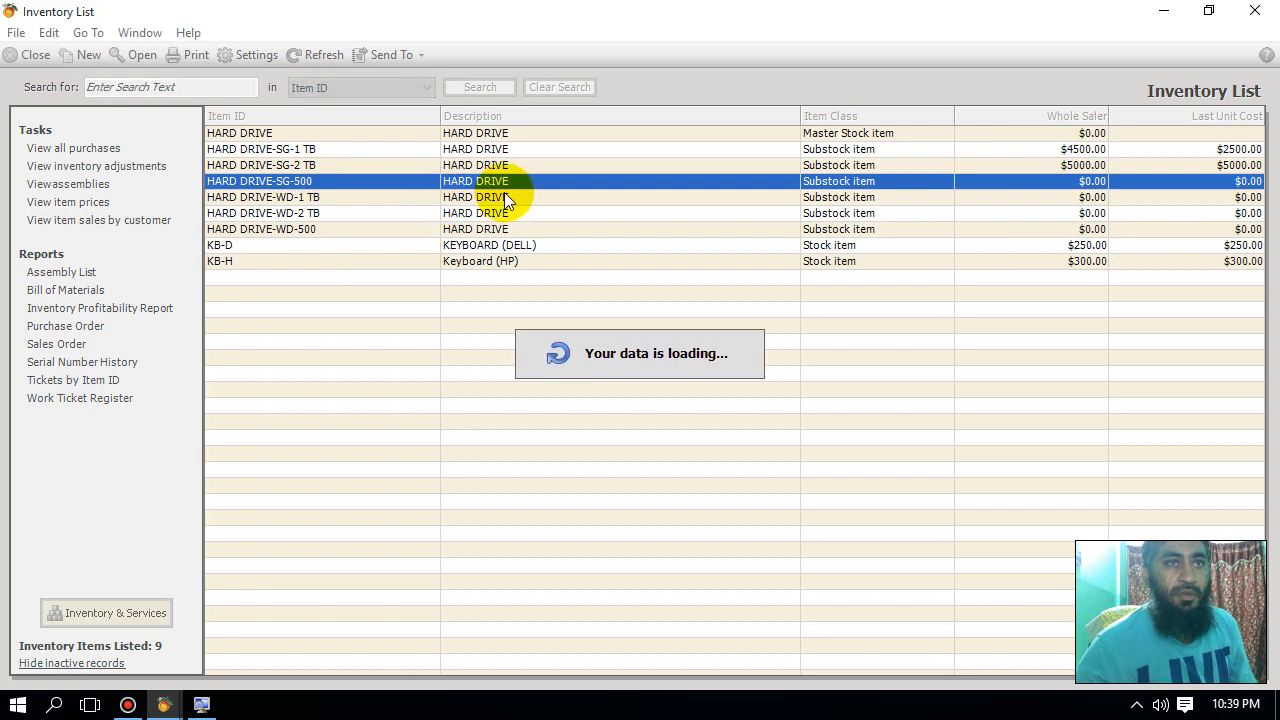
# - Open the HARD DRIVE-WD-1 TB record and set its Whole Saler price to 4,500 and its Retail price to 5,000
pyautogui.doubleClick(505, 197)
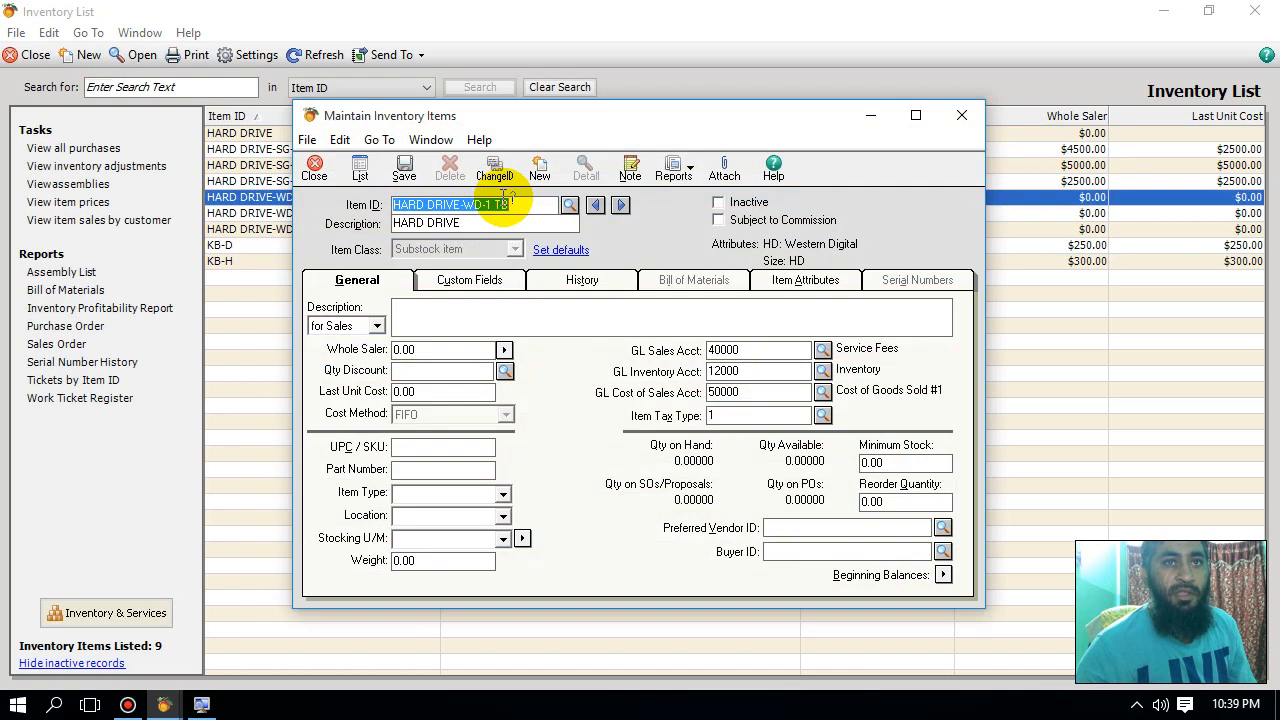
pyautogui.click(504, 351)
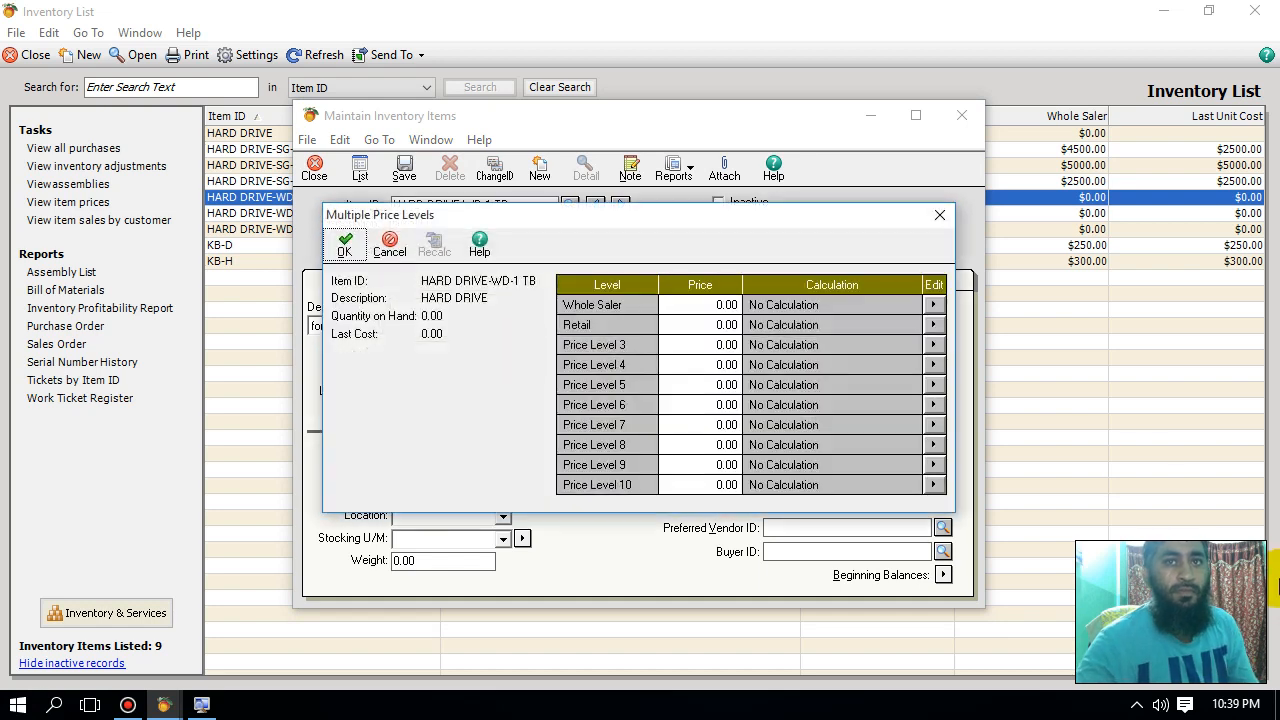
pyautogui.hotkey('shift', 'Tab')
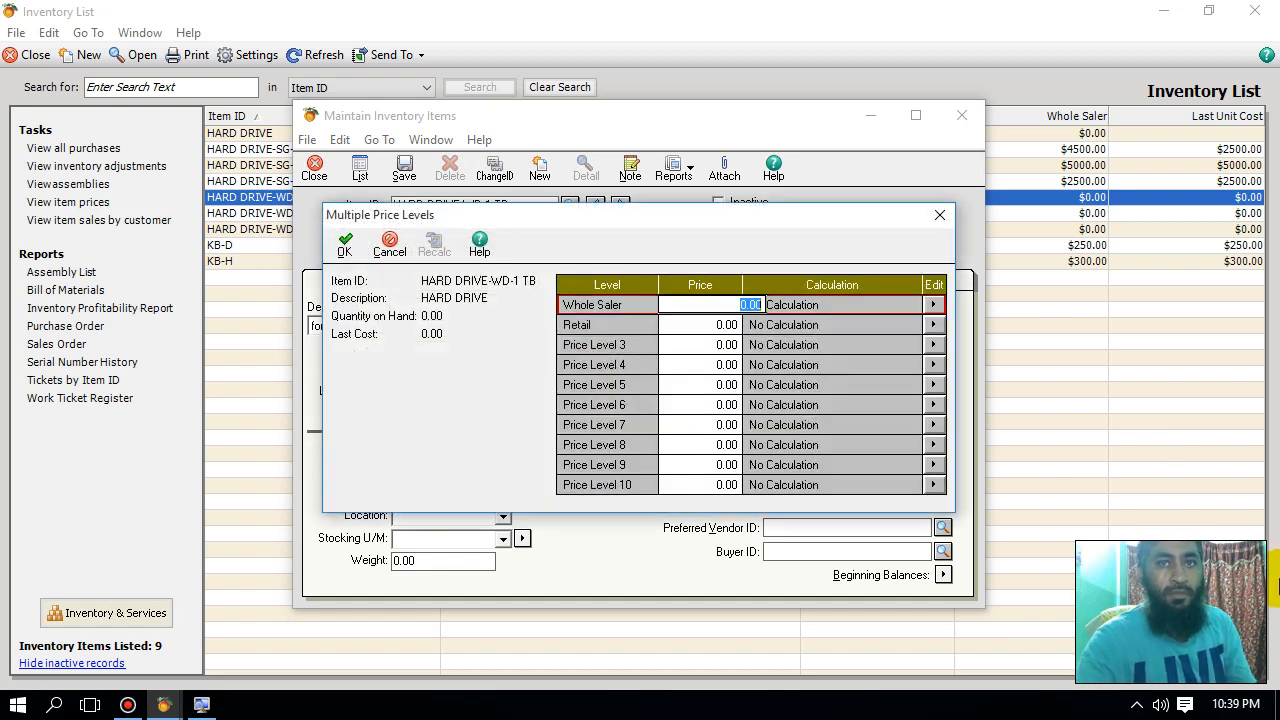
pyautogui.write('4,')
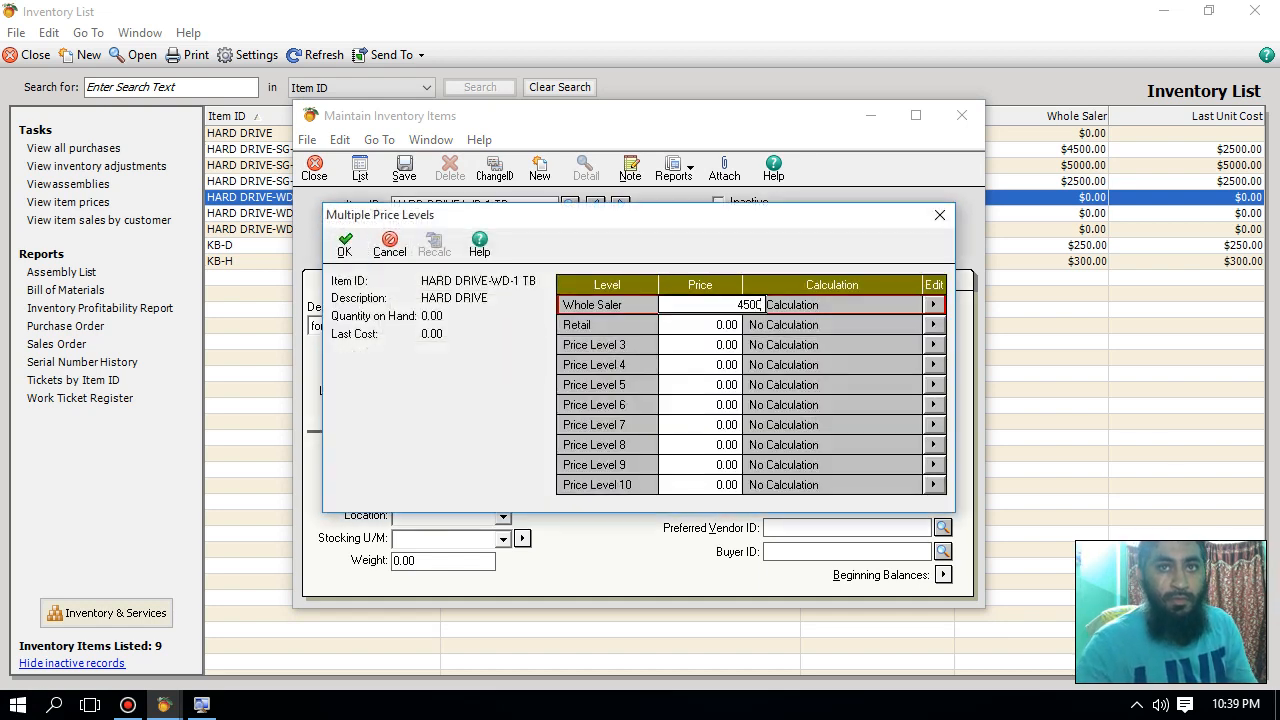
pyautogui.write('500')
pyautogui.press('Tab')
pyautogui.press('Tab')
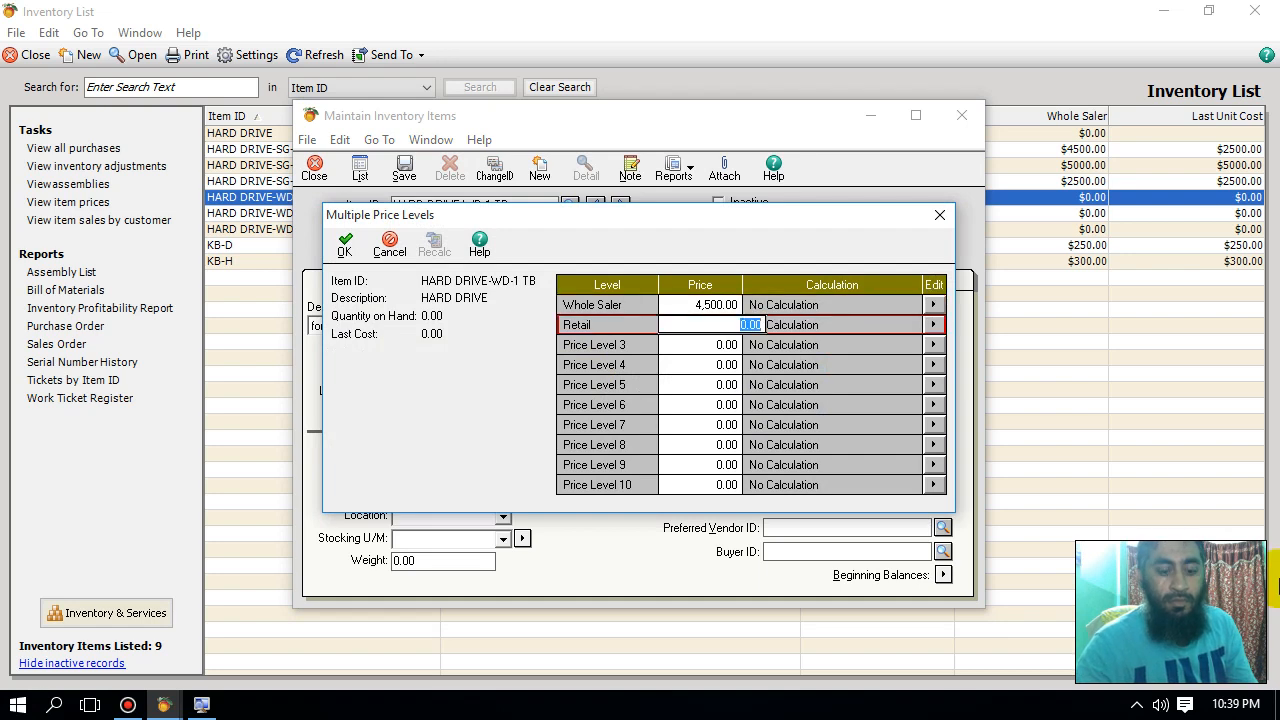
pyautogui.write('5000')
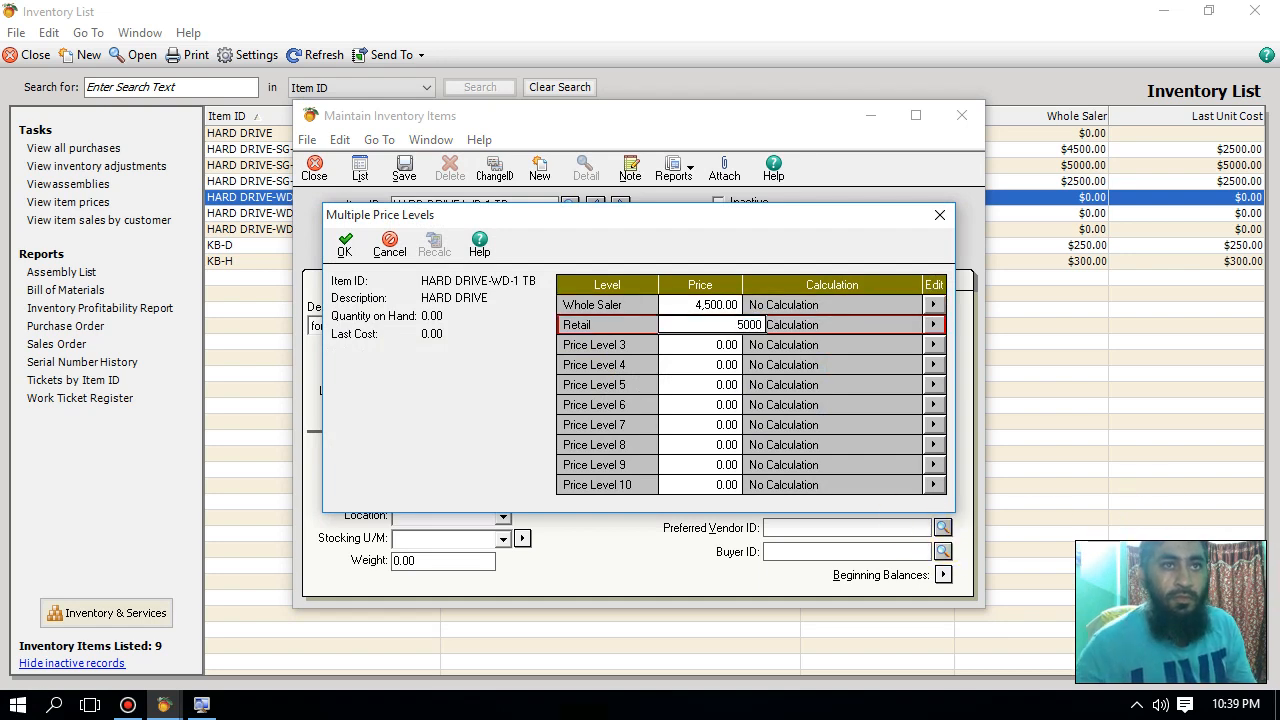
pyautogui.click(344, 244)
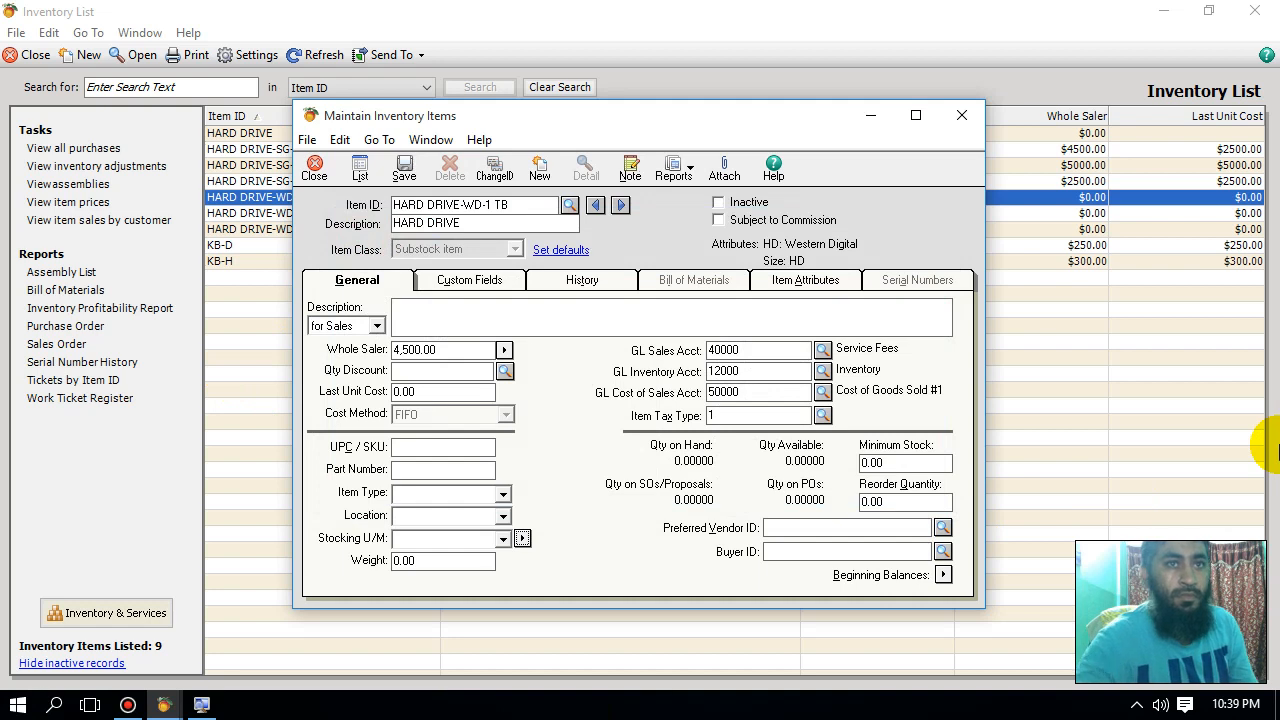
# - Assign the Sales Qty Discount to the HARD DRIVE-WD-1 TB item and set its last unit cost to 4,500
pyautogui.click(504, 370)
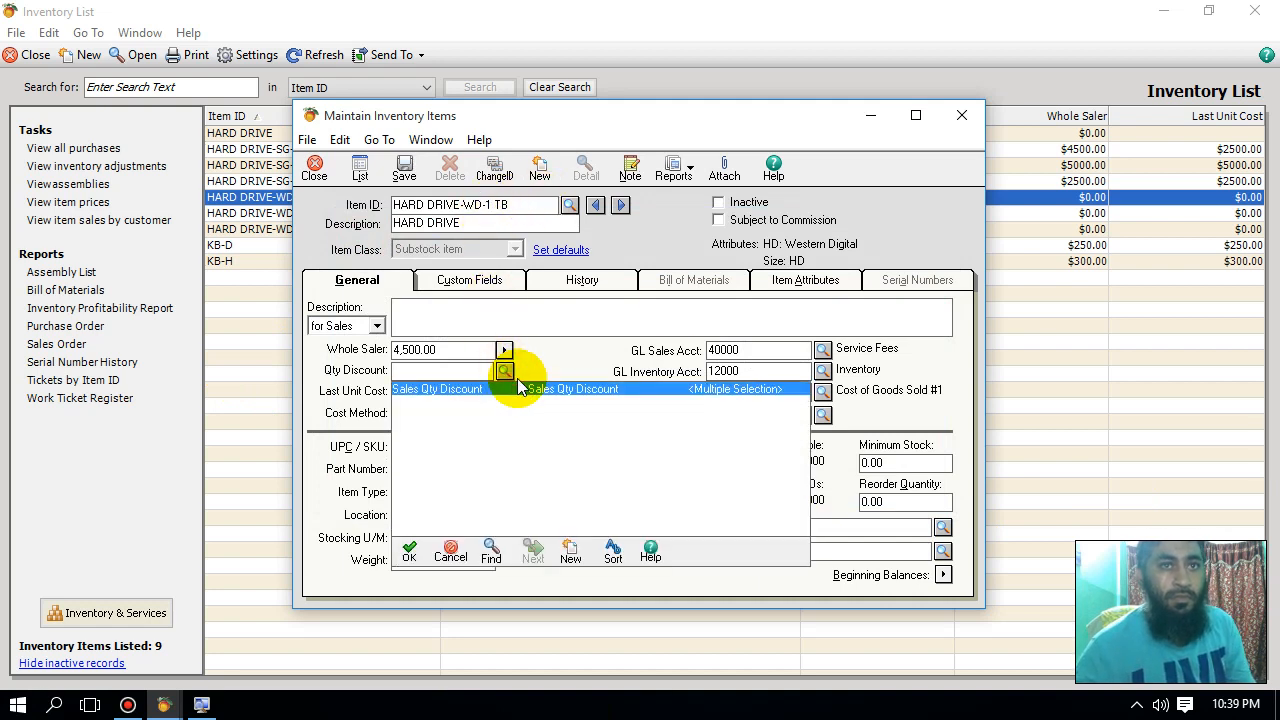
pyautogui.doubleClick(522, 392)
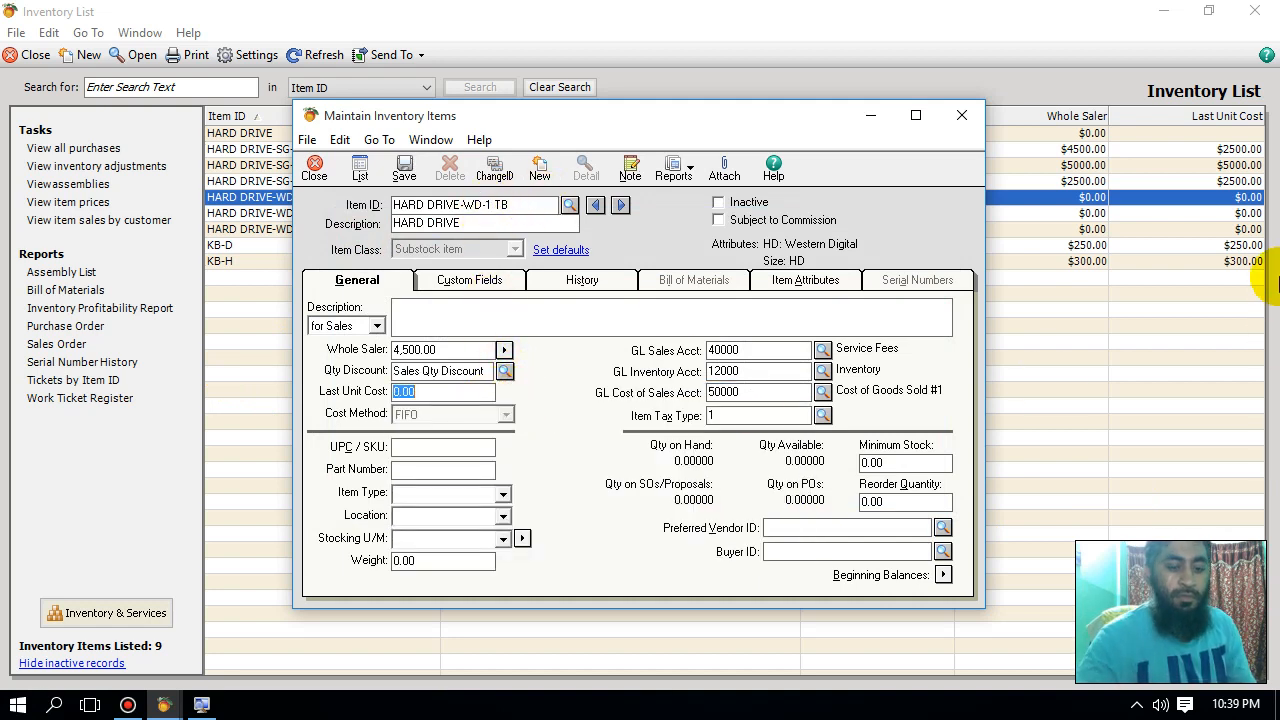
pyautogui.write('4,500')
pyautogui.press('Tab')
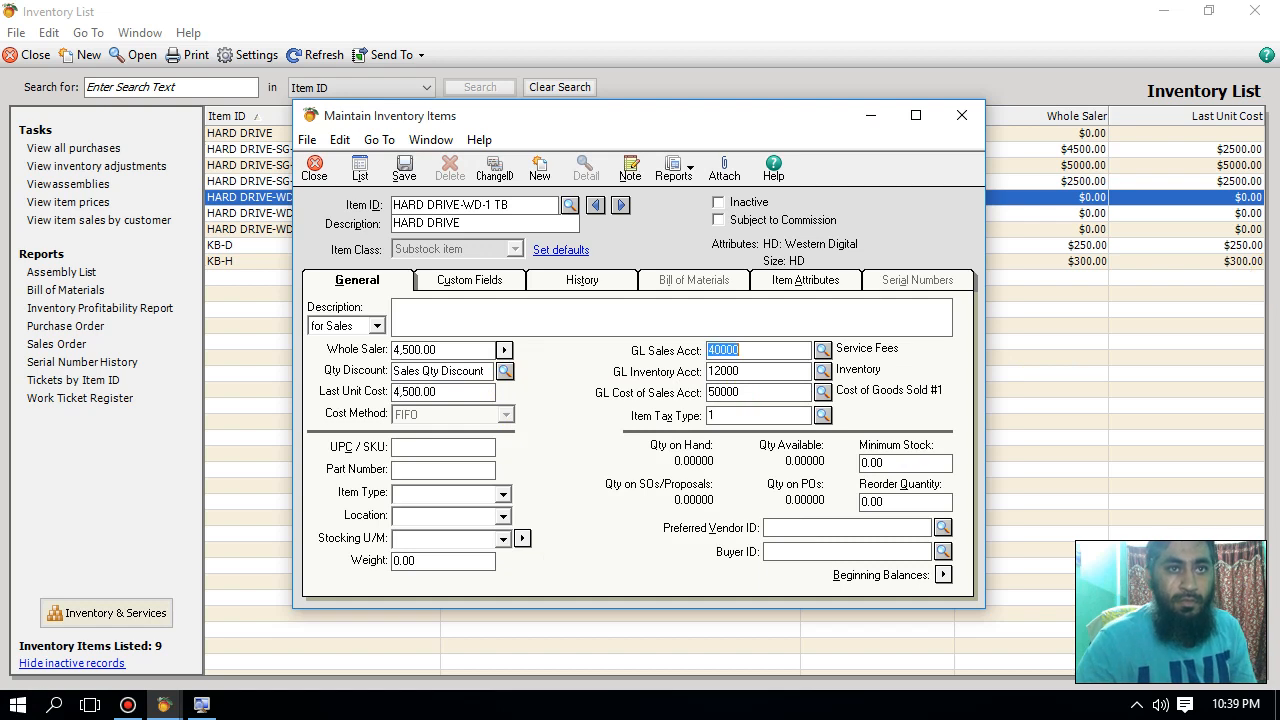
pyautogui.press('Tab')
pyautogui.hotkey('shift', 'Tab')
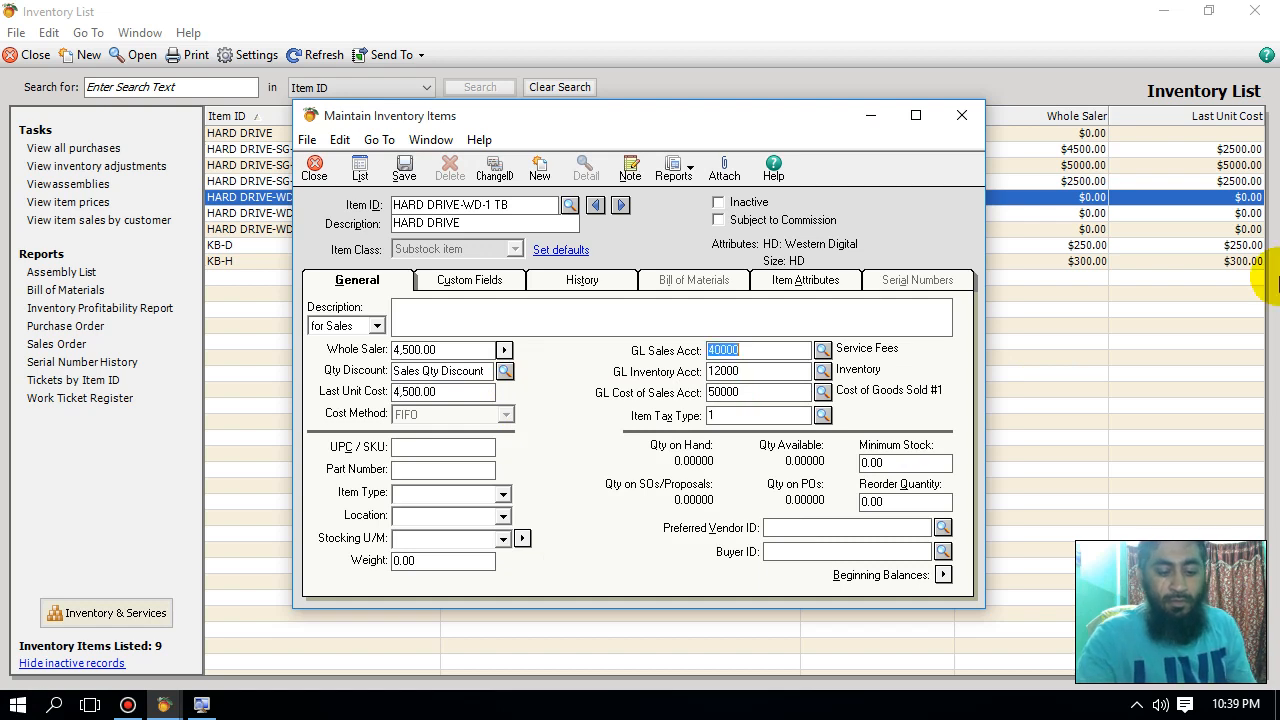
# - Set the GL sales account of the HARD DRIVE-WD-1 TB item to 40200
pyautogui.hotkey('shift', 'Right')
pyautogui.hotkey('shift', 'Right')
pyautogui.press('Tab')
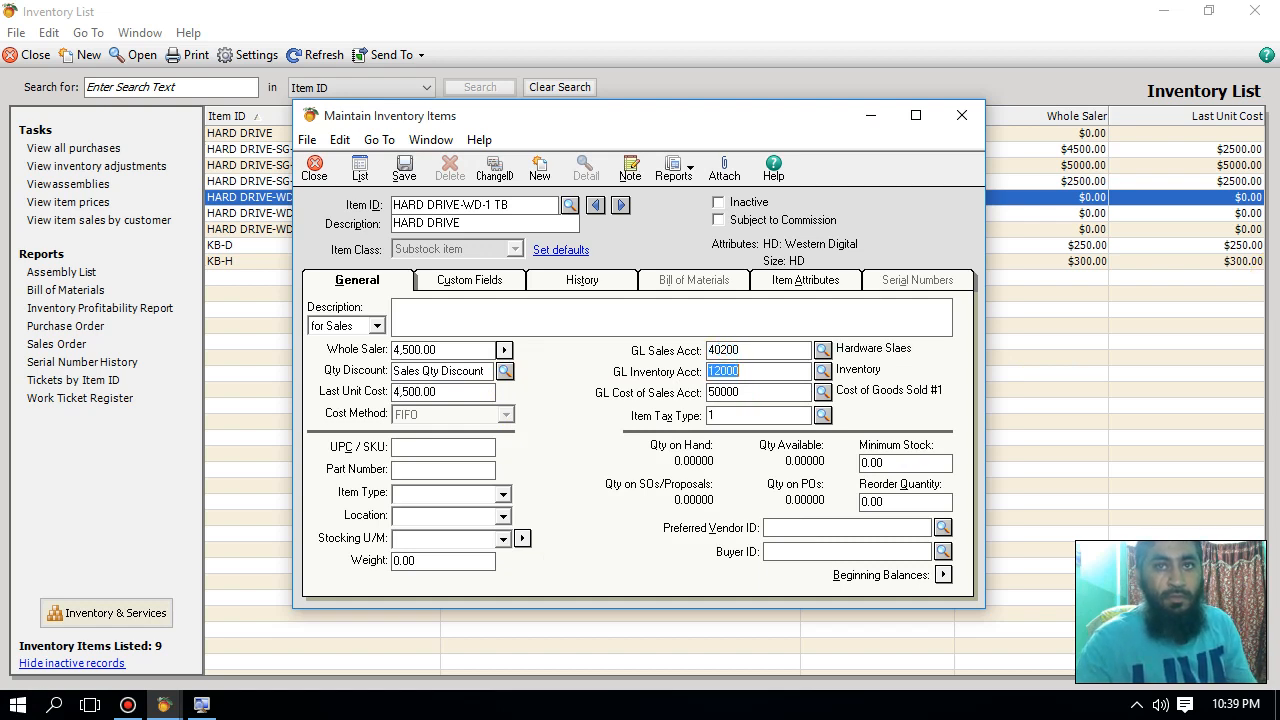
# - Enter UPC/SKU 12356, part number 558899, item type Hardware, location Shop and stocking unit PCs for HARD DRIVE-WD-1 TB
pyautogui.press('Tab')
pyautogui.press('Tab')
pyautogui.press('Tab')
pyautogui.write('1')
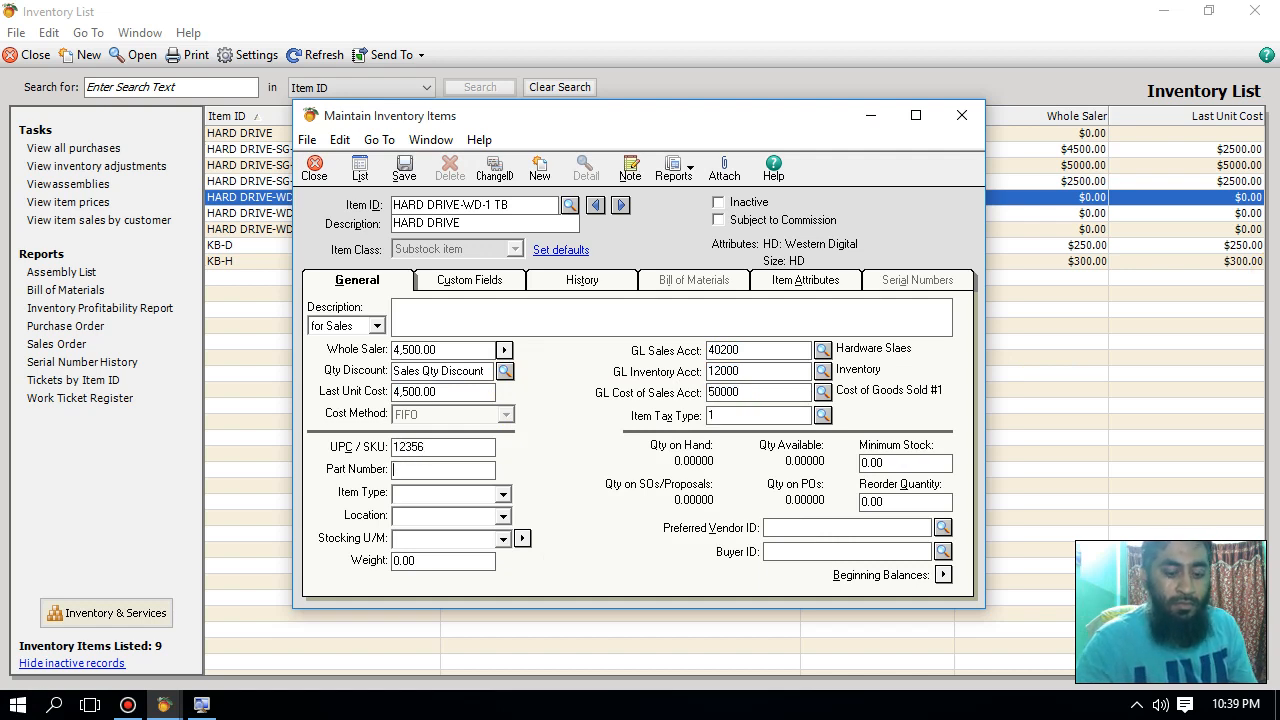
pyautogui.write('h')
pyautogui.press('Tab')
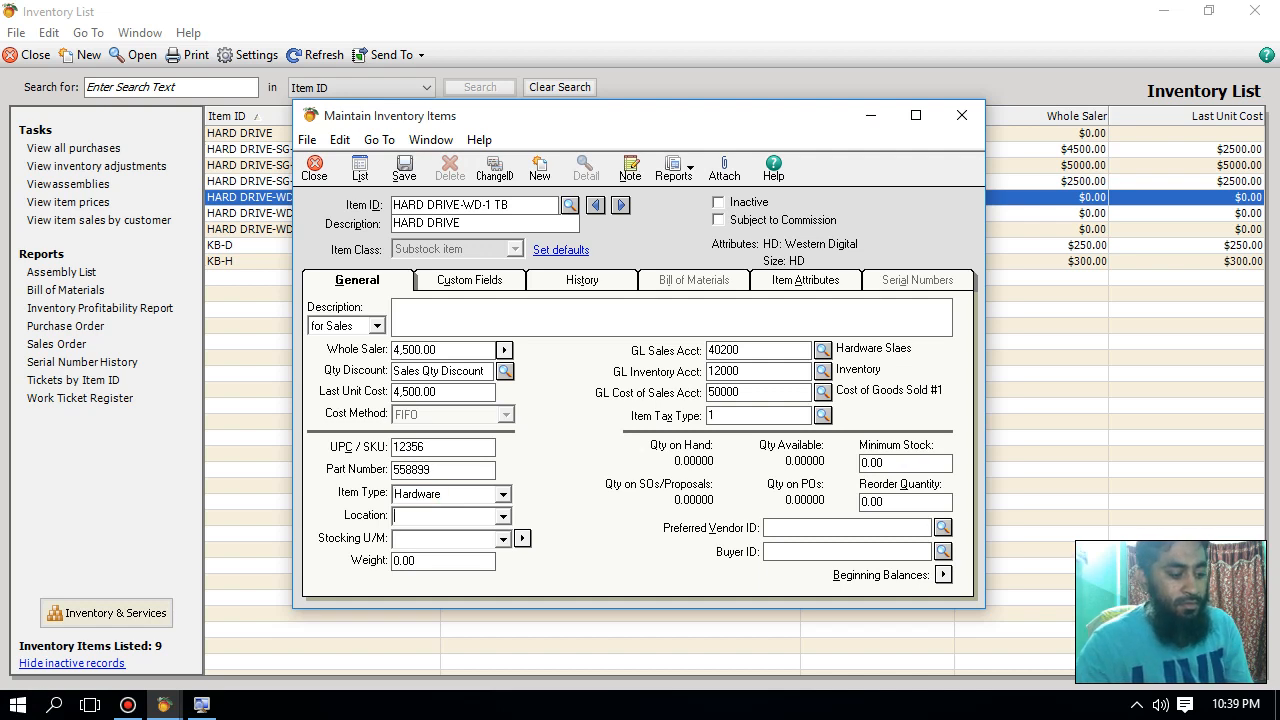
pyautogui.write('s')
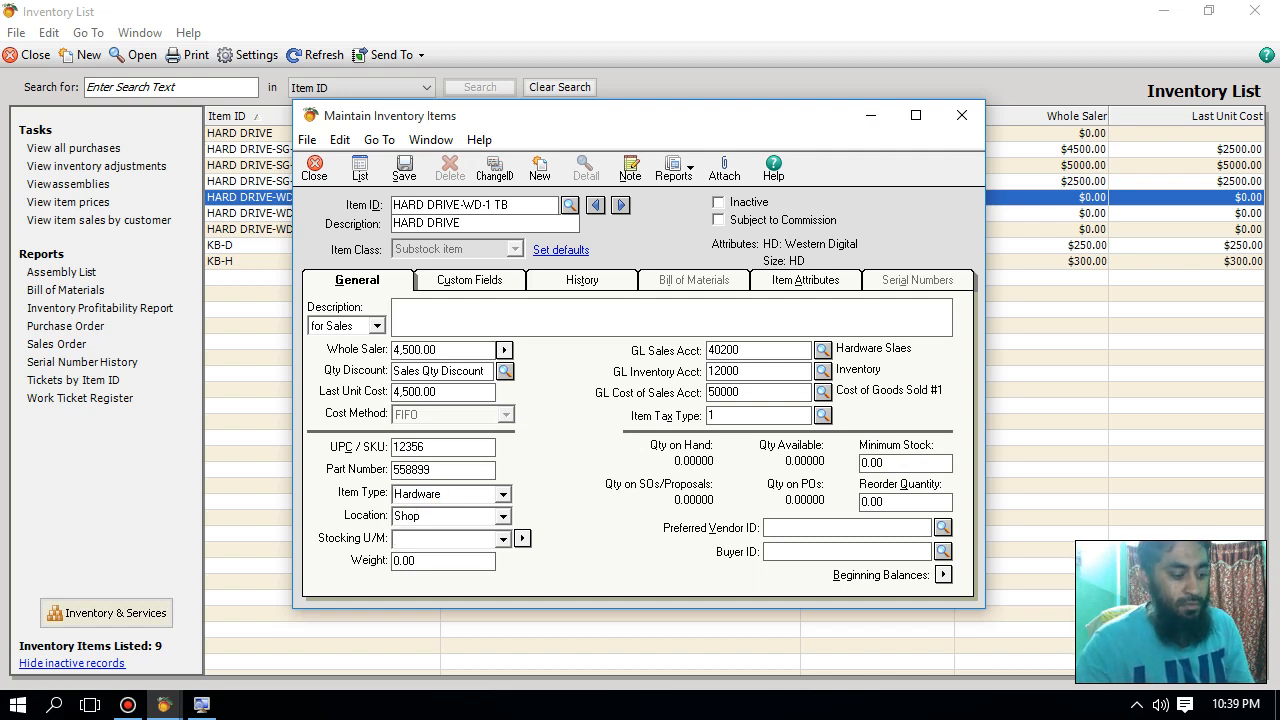
pyautogui.press('Tab')
# - Set the minimum stock to 15 and the reorder quantity to 2, and save and close the HARD DRIVE-WD-1 TB record
pyautogui.click(880, 462)
pyautogui.write('15')
pyautogui.press('Tab')
pyautogui.write('2')
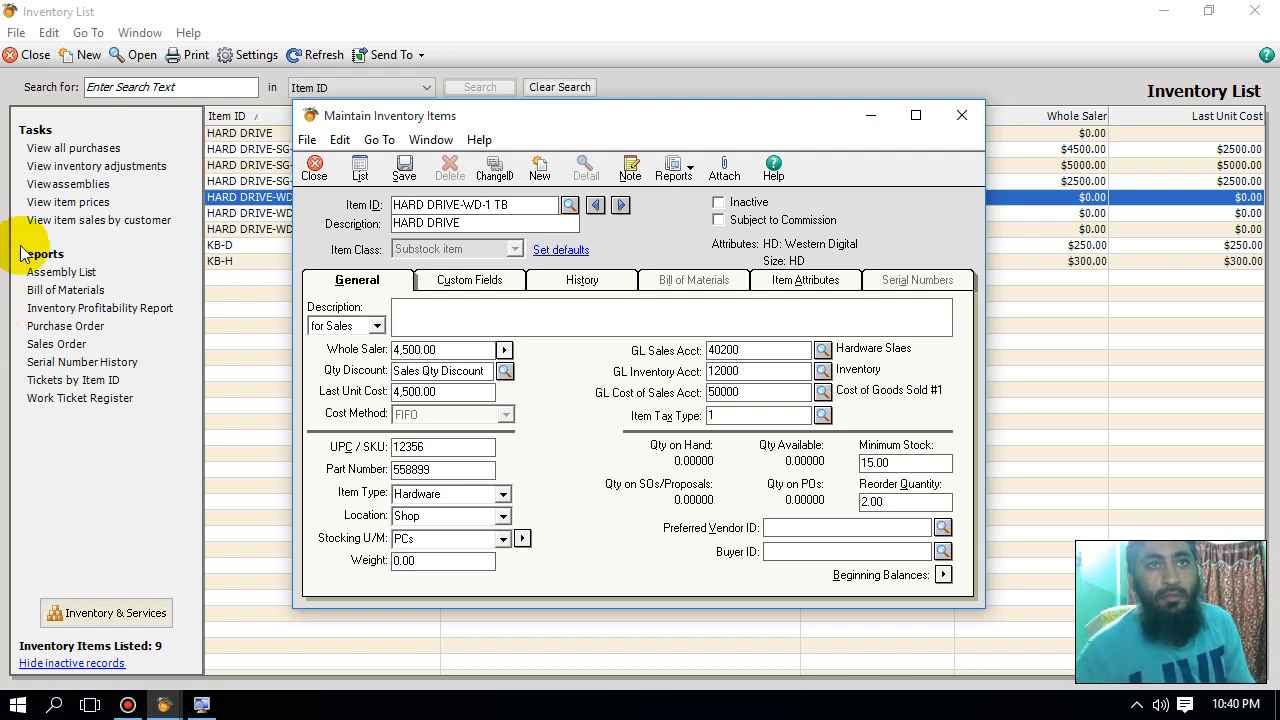
pyautogui.click(404, 168)
pyautogui.click(311, 174)
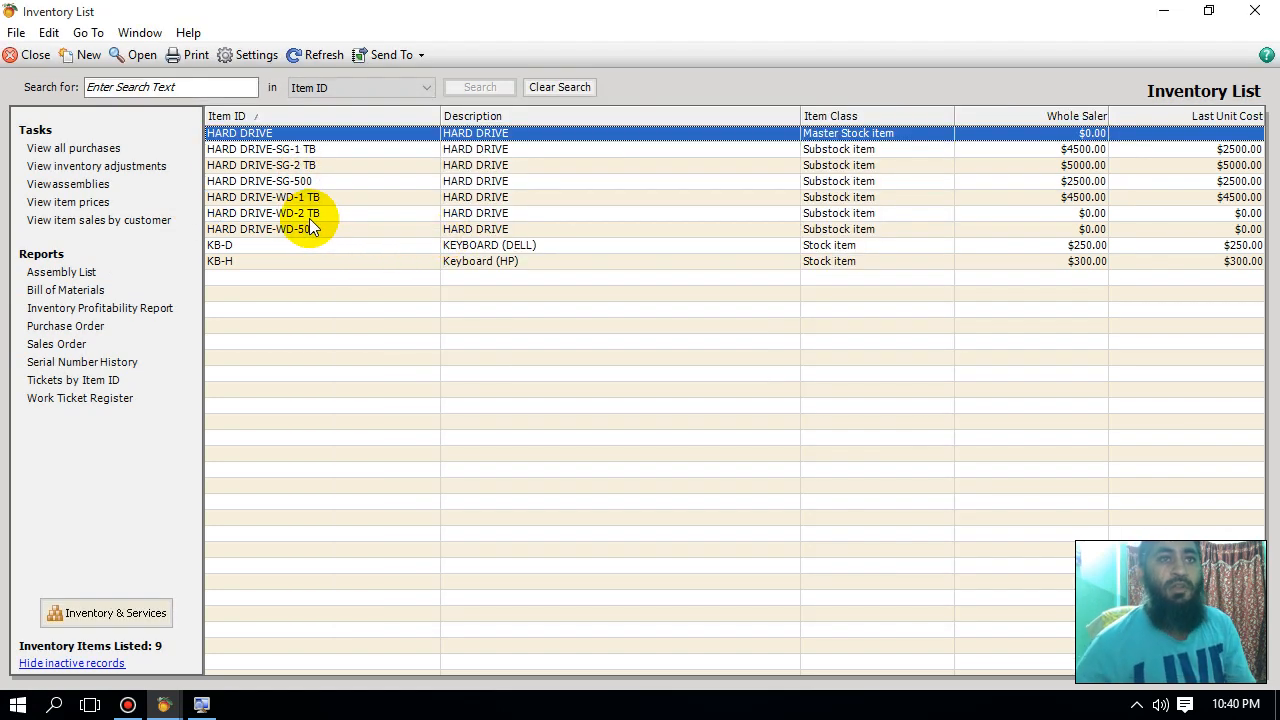
# - Open the HARD DRIVE-WD-2 TB record and set its Whole Saler price to 5,500 and its Retail price to 6,500
pyautogui.doubleClick(309, 215)
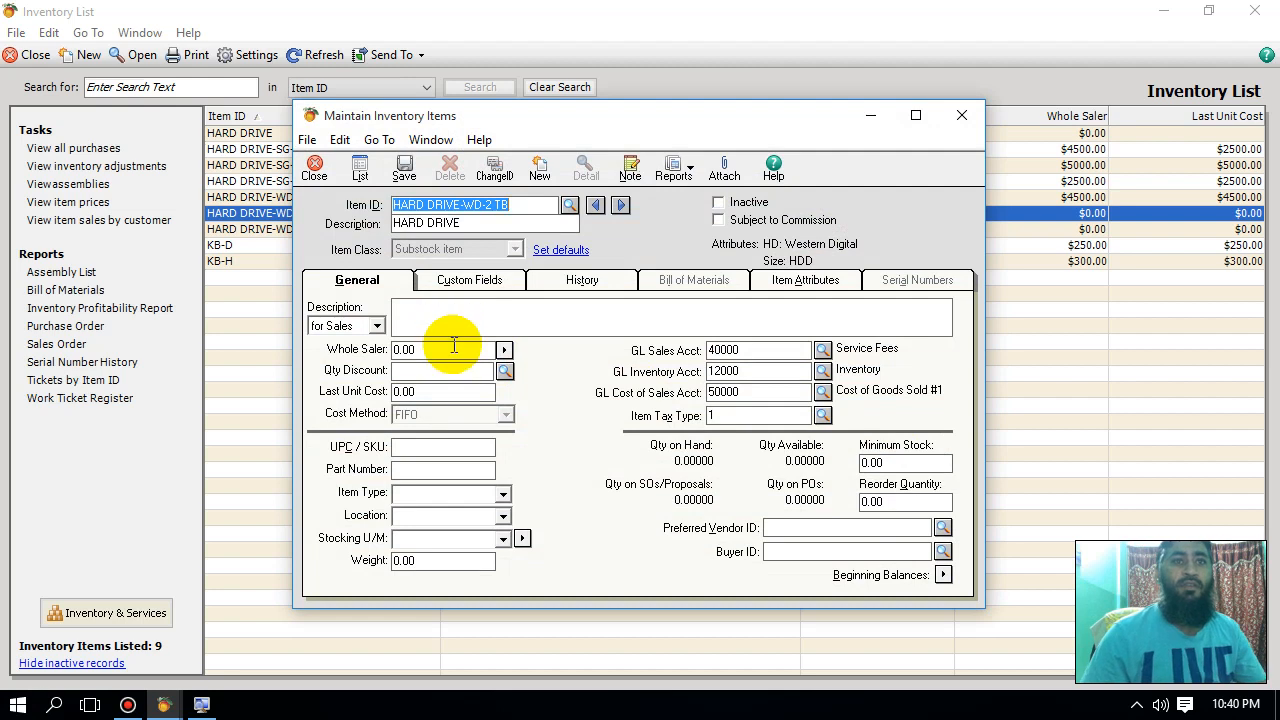
pyautogui.click(503, 349)
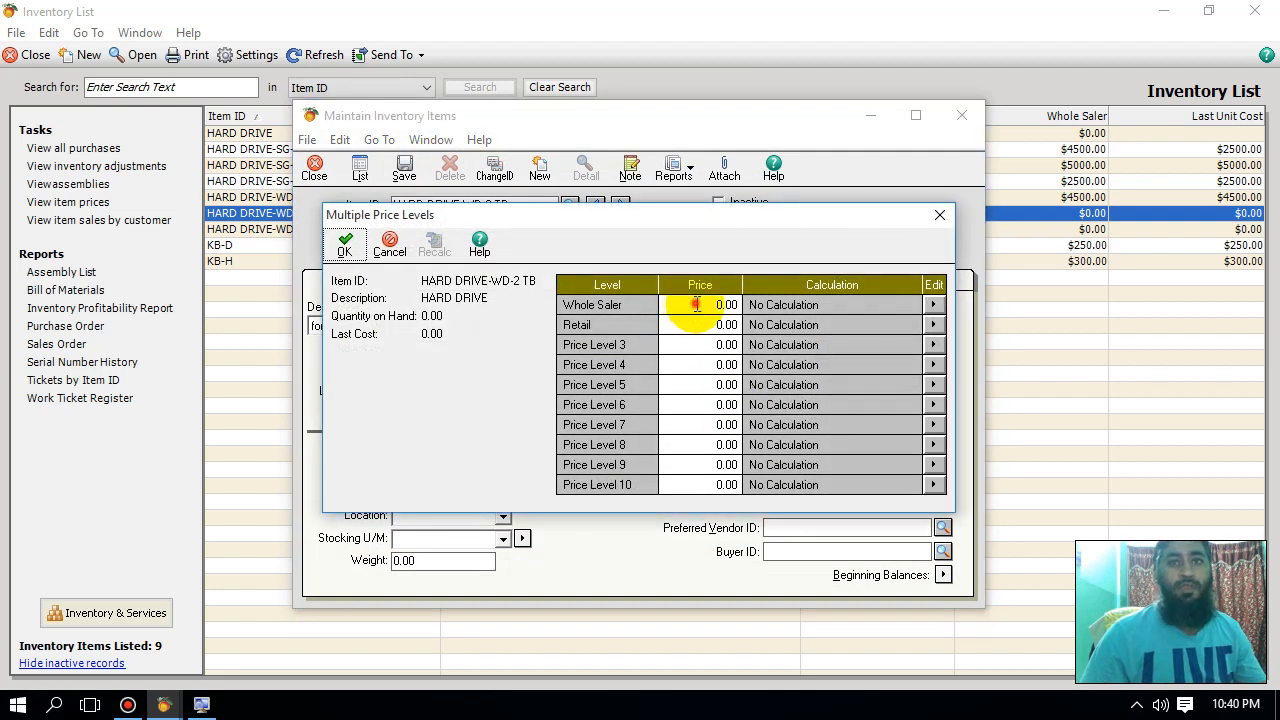
pyautogui.click(695, 304)
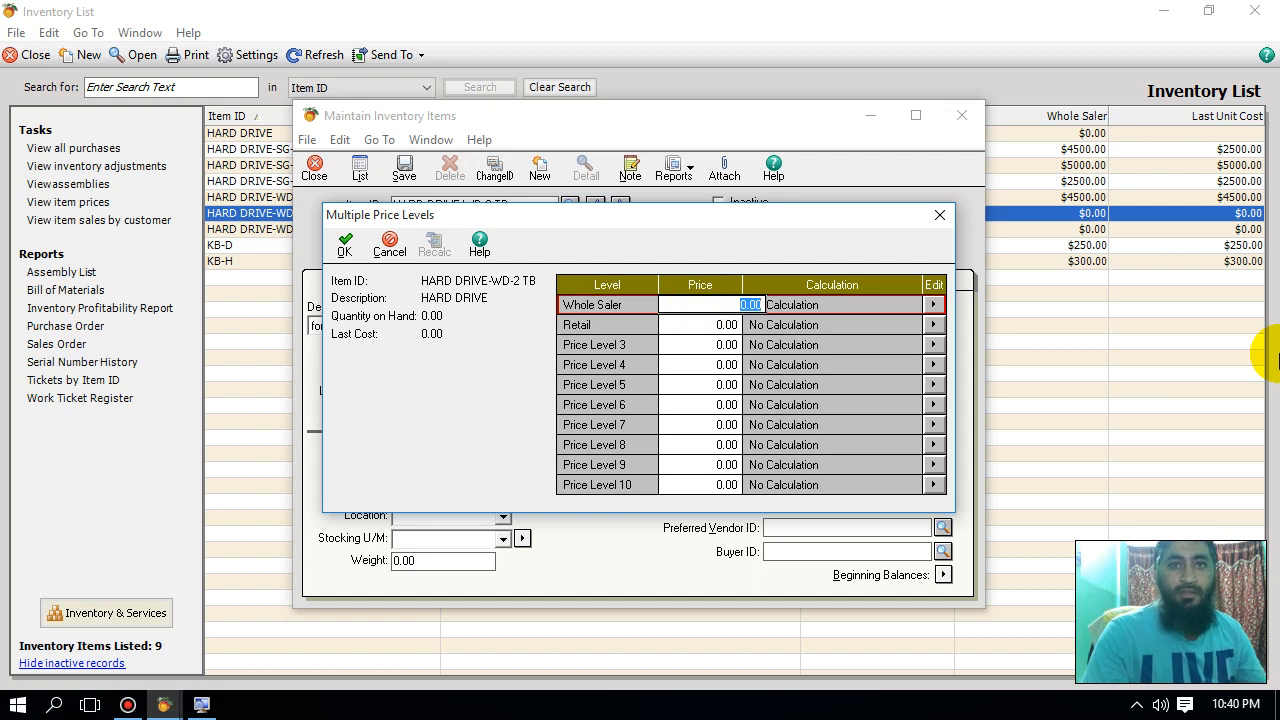
pyautogui.write('55')
pyautogui.press('Return')
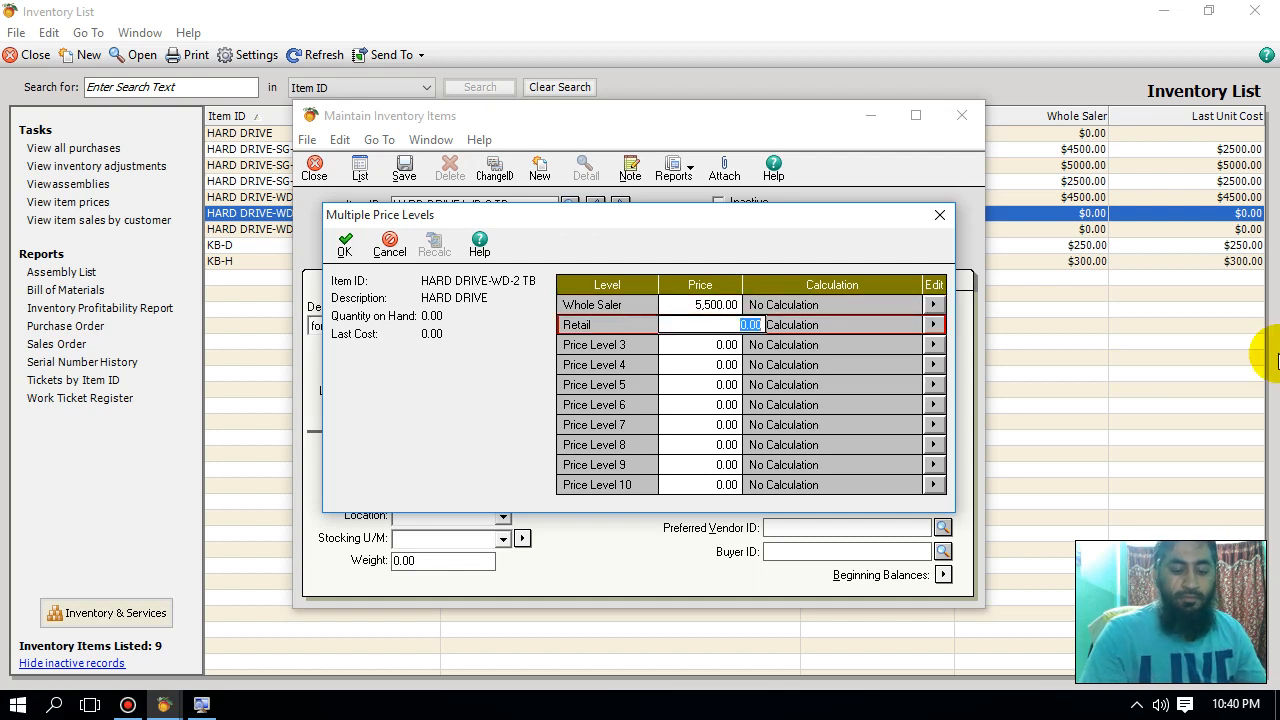
pyautogui.write('65')
pyautogui.press('Return')
pyautogui.press('Return')
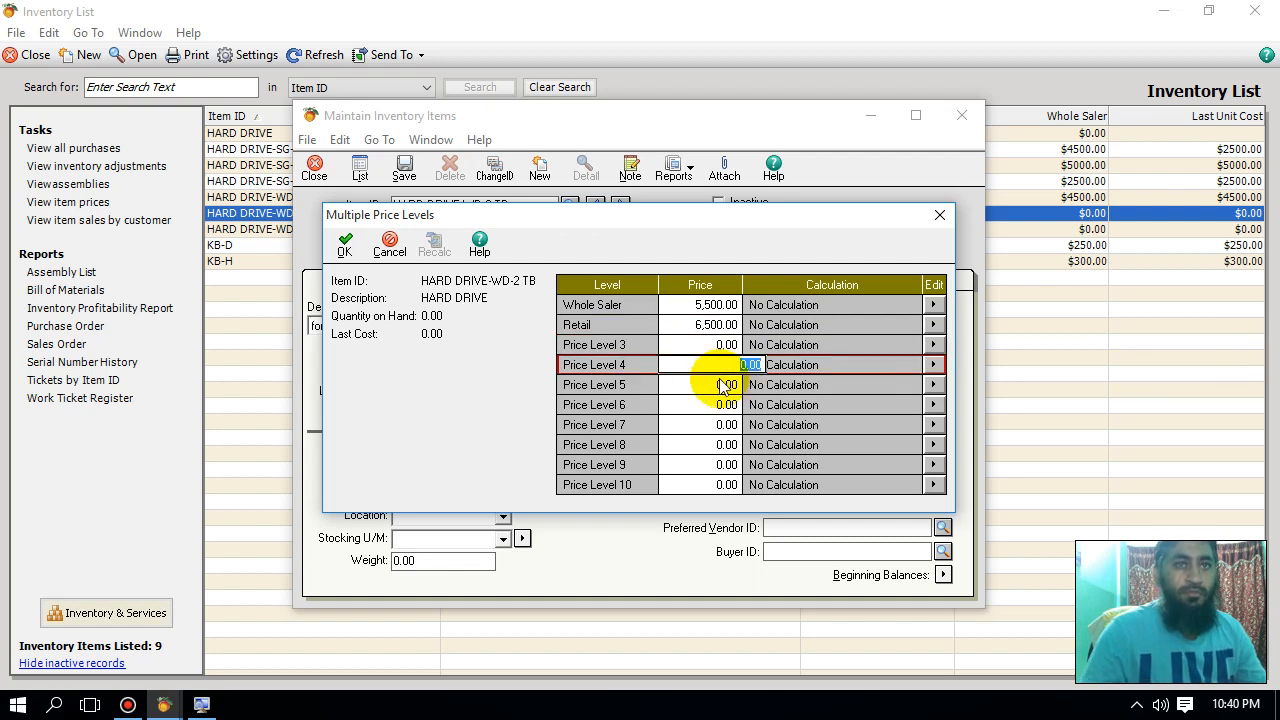
pyautogui.click(343, 243)
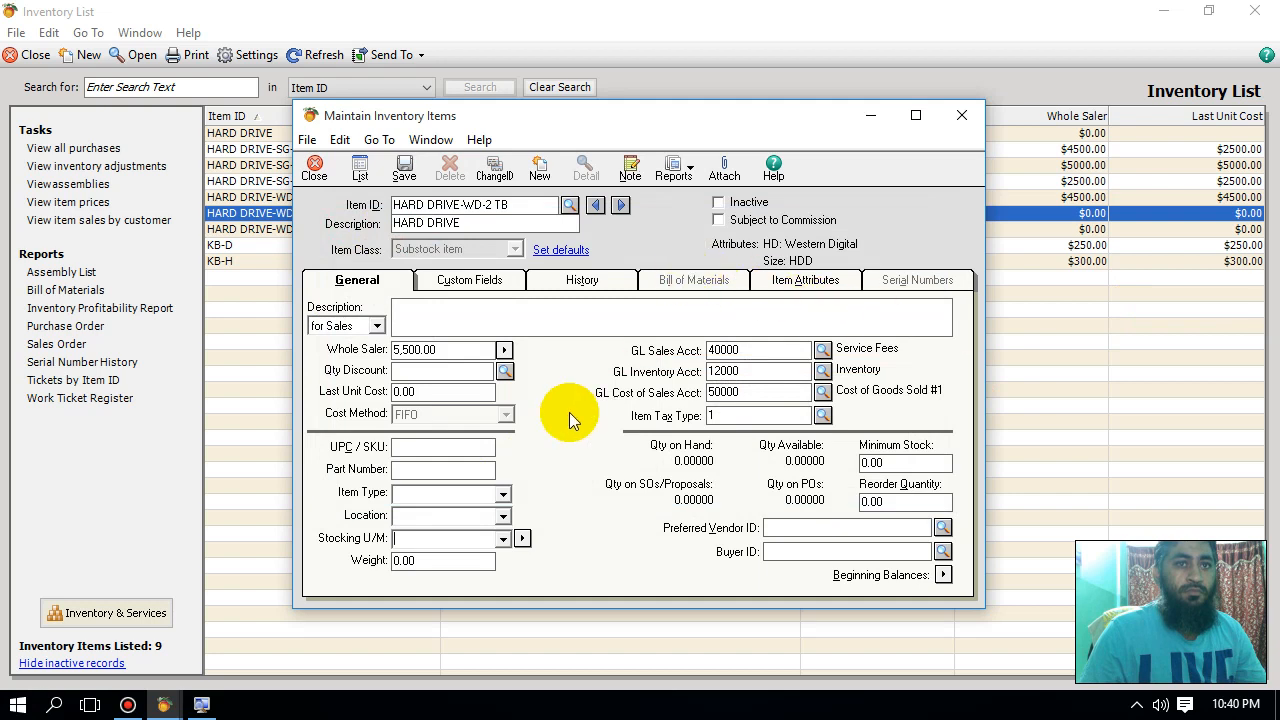
# - Assign the Sales Qty Discount to the HARD DRIVE-WD-2 TB item and set its last unit cost to 5,500
pyautogui.click(505, 371)
pyautogui.click(459, 391)
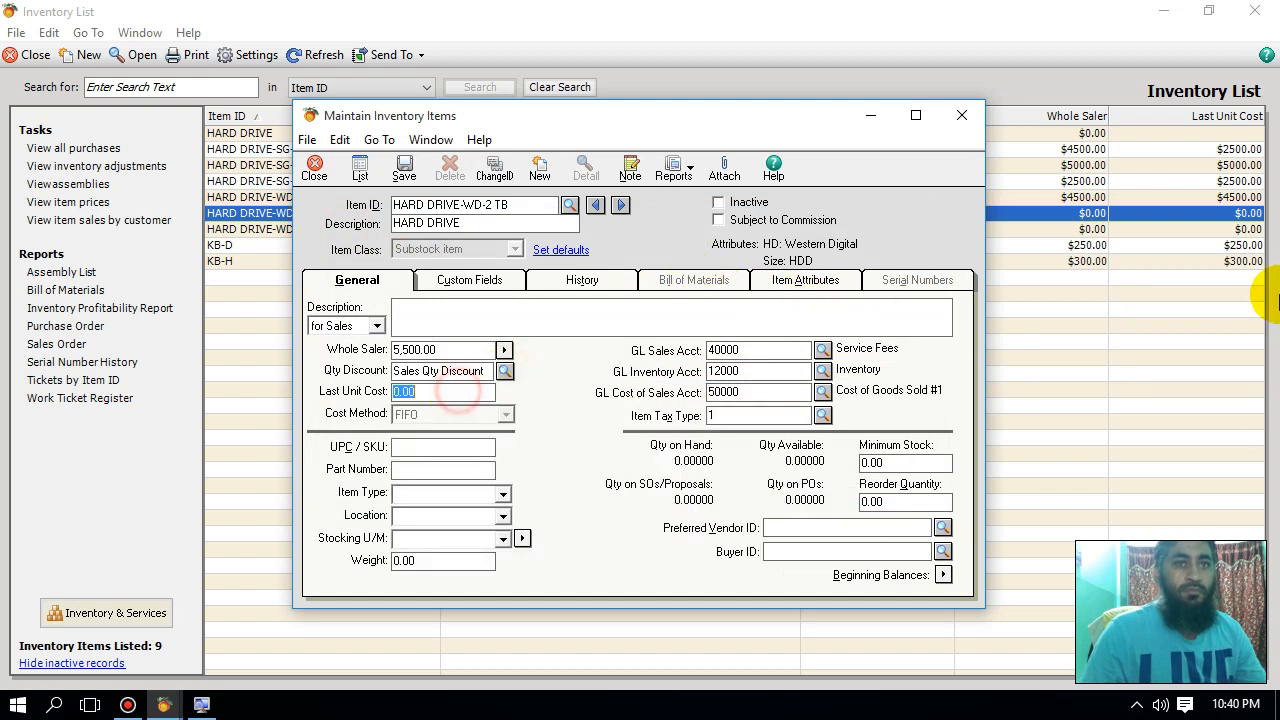
pyautogui.write('5')
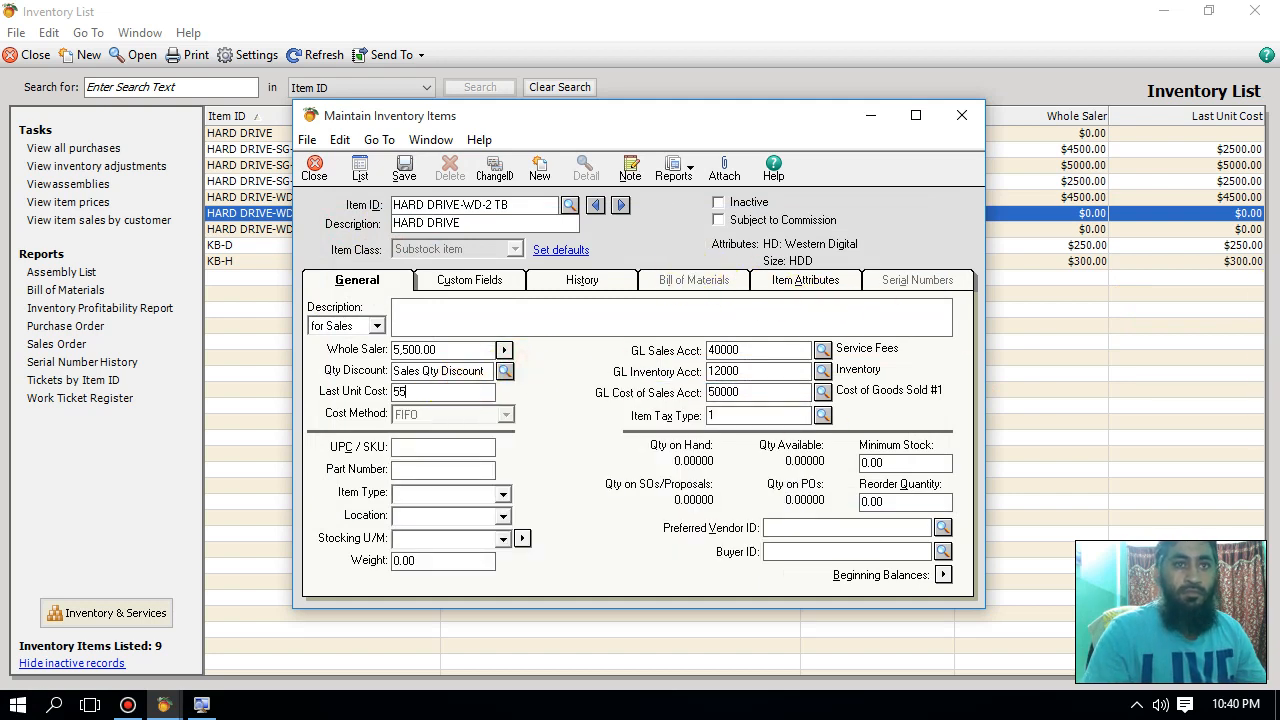
pyautogui.write(',500')
pyautogui.press('Tab')
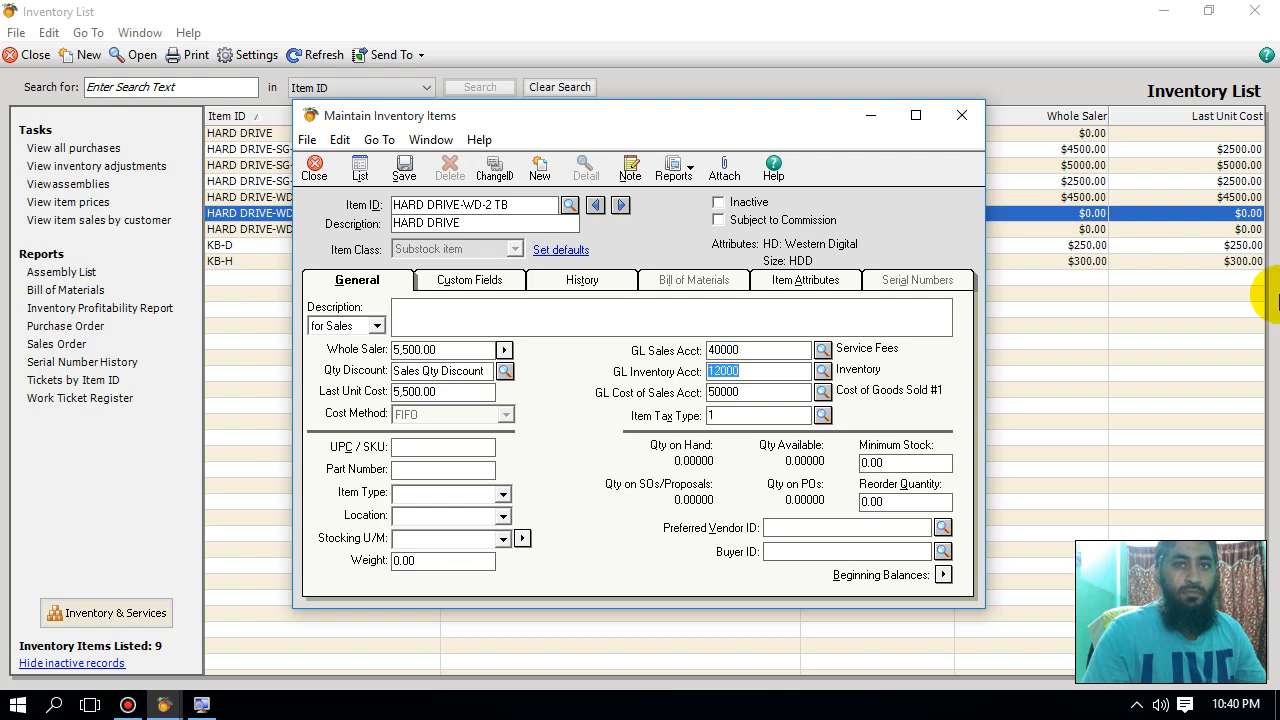
# - Set the GL sales account of the HARD DRIVE-WD-2 TB item to 40200
pyautogui.hotkey('shift', 'Tab')
pyautogui.write('40200')
pyautogui.press('Tab')
# - Enter UPC/SKU 14786, part number 553344, item type Hardware, location Shop and stocking unit PCs for HARD DRIVE-WD-2 TB
pyautogui.press('Tab')
pyautogui.press('Tab')
pyautogui.press('Tab')
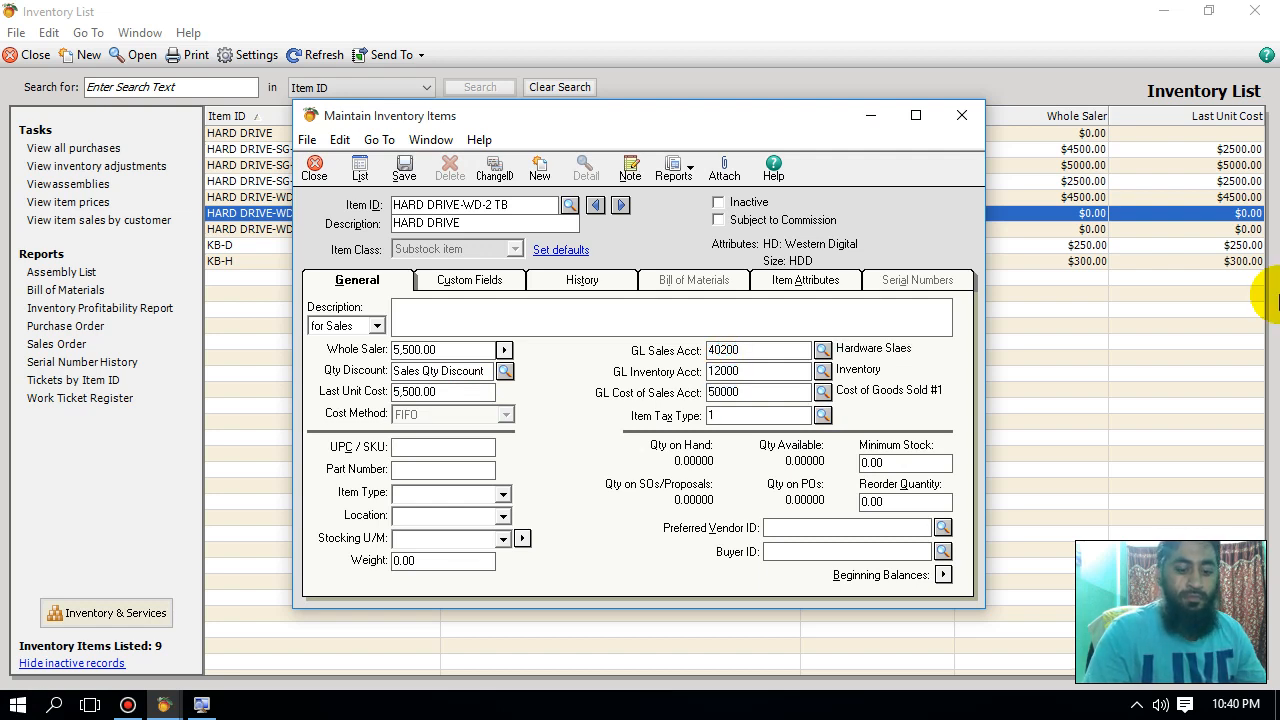
pyautogui.write('14786')
pyautogui.write('553344')
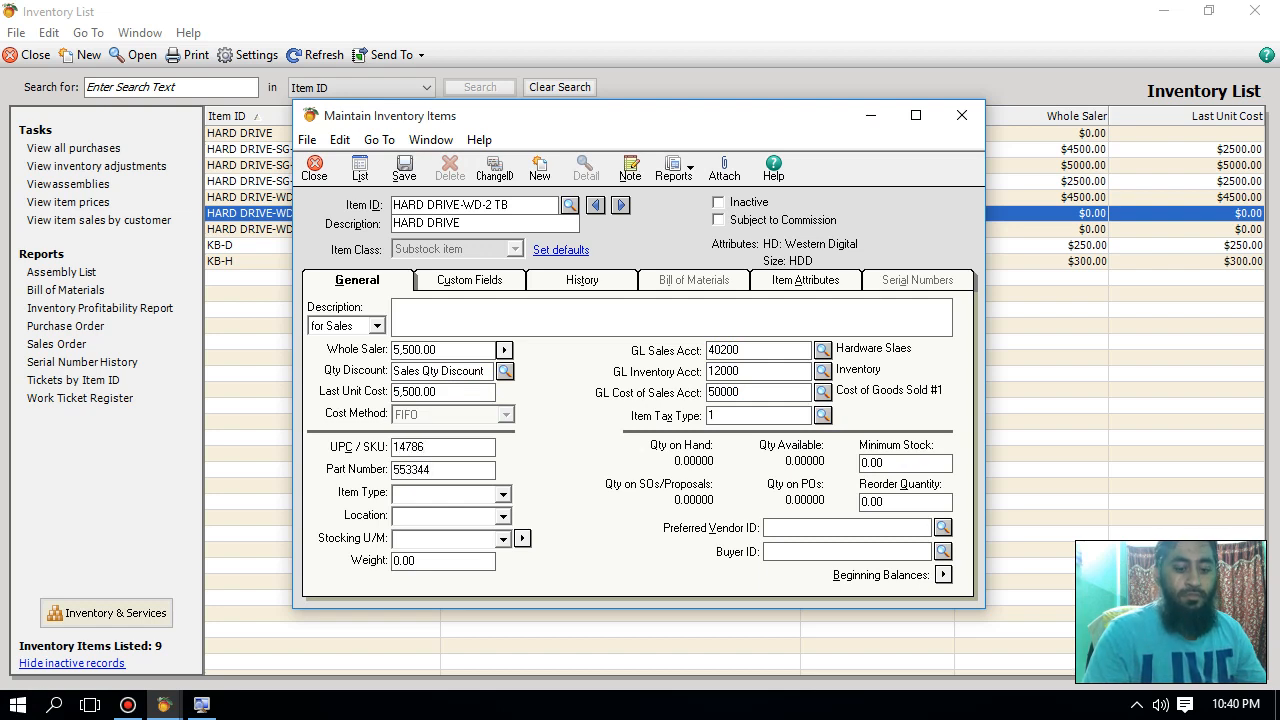
pyautogui.write('h')
pyautogui.press('Tab')
pyautogui.write('Shop')
pyautogui.press('Tab')
pyautogui.write('PCs')
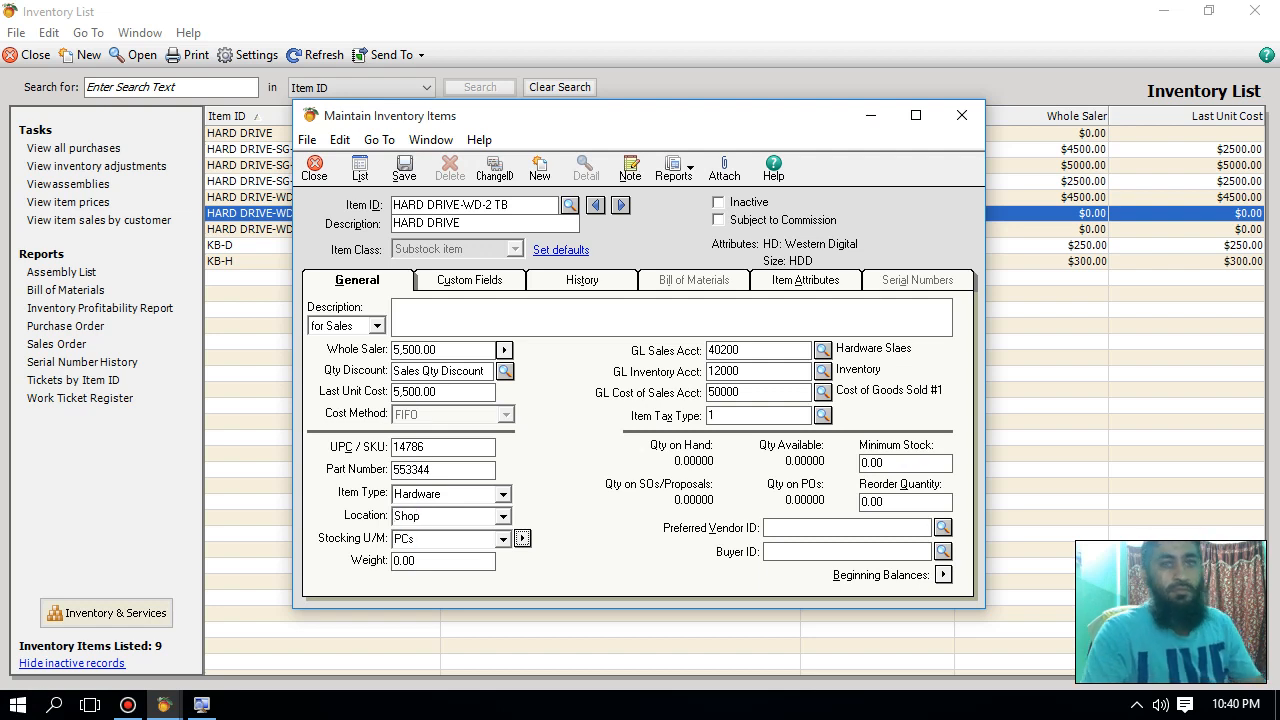
# - Set the minimum stock to 10 and the reorder quantity to 5, and save and close the HARD DRIVE-WD-2 TB record
pyautogui.press('Tab')
pyautogui.press('Tab')
pyautogui.write('0')
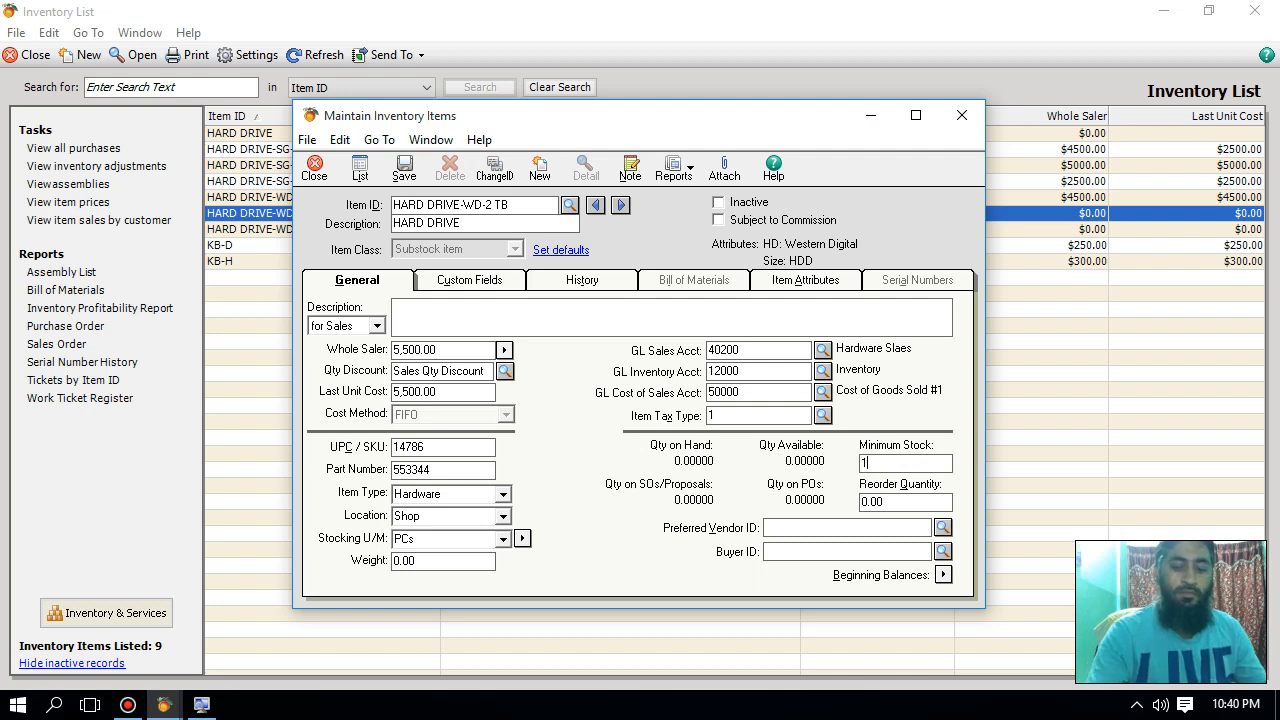
pyautogui.press('Tab')
pyautogui.write('5')
pyautogui.press('Tab')
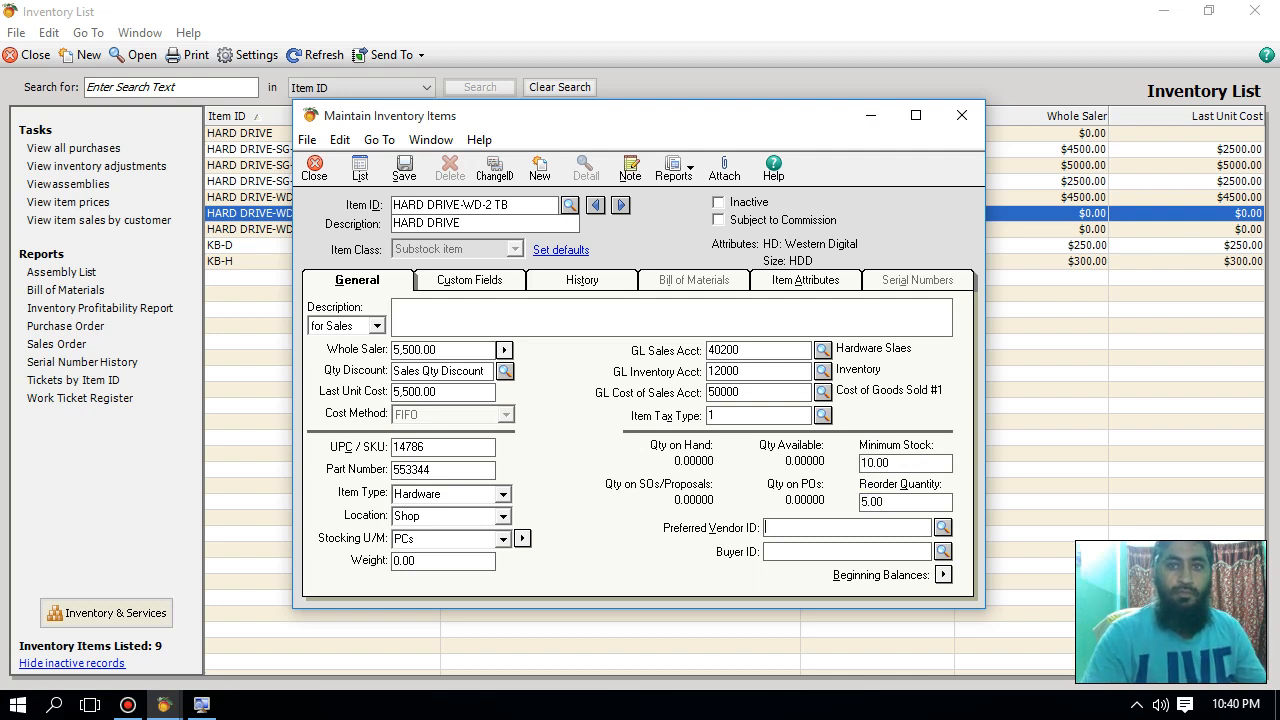
pyautogui.click(314, 168)
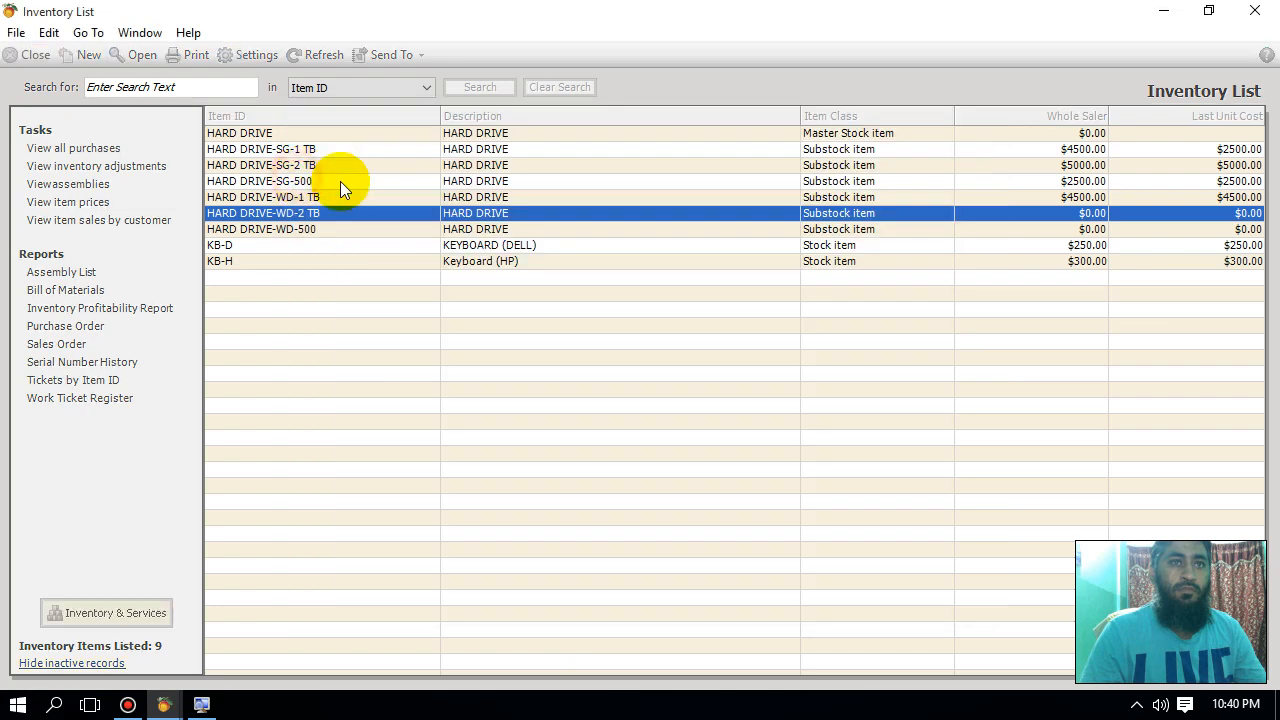
# - Open the HARD DRIVE-WD-500 record and set its Whole Saler price to 2,000 and its Retail price to 2,500
pyautogui.doubleClick(469, 231)
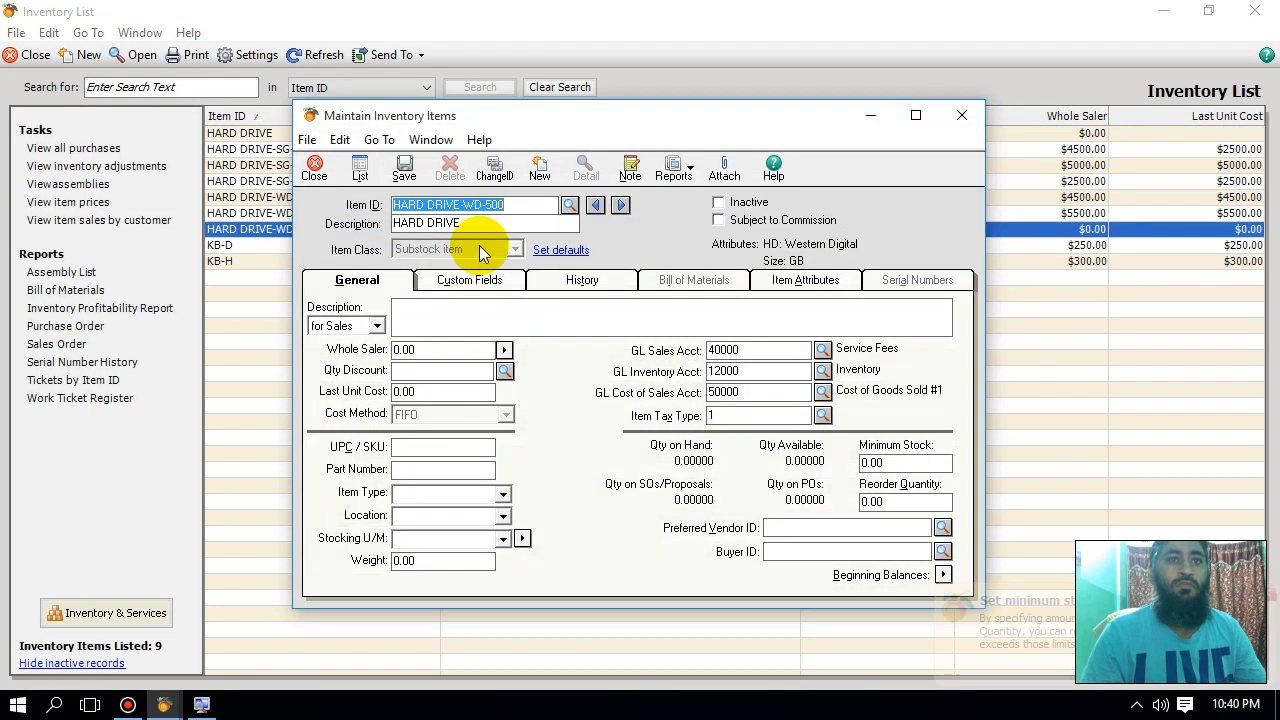
pyautogui.click(503, 349)
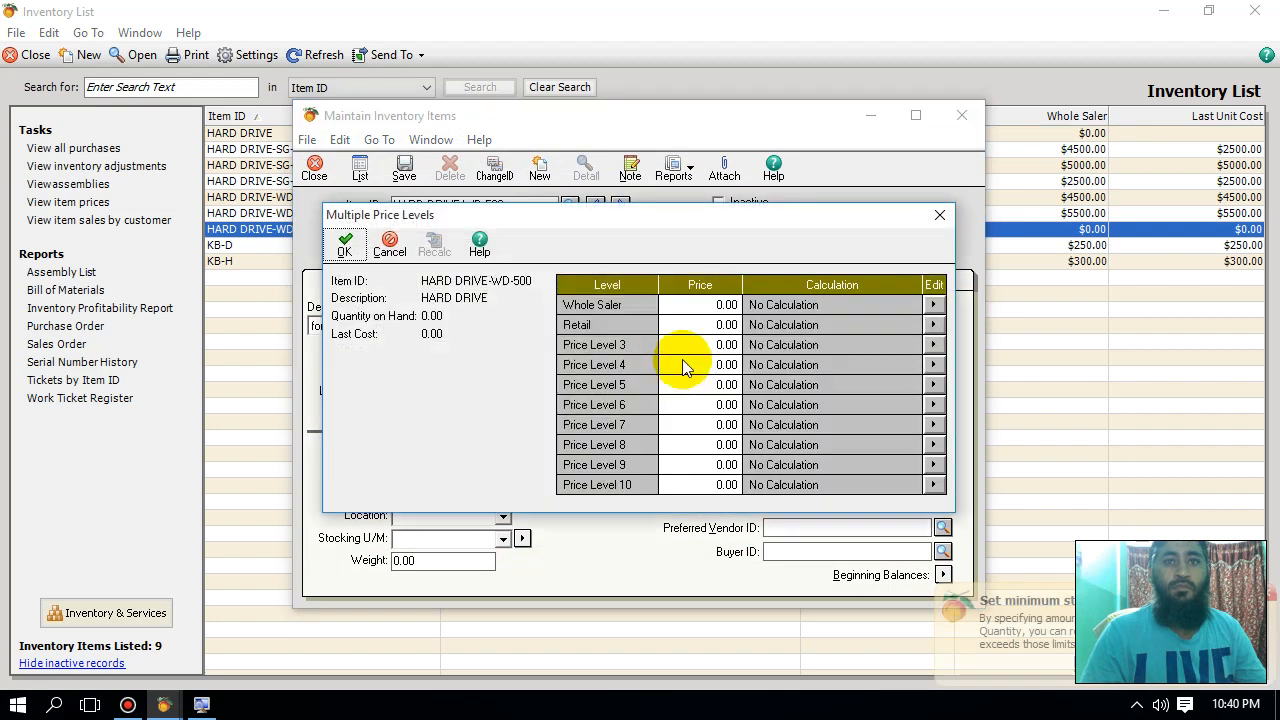
pyautogui.click(726, 305)
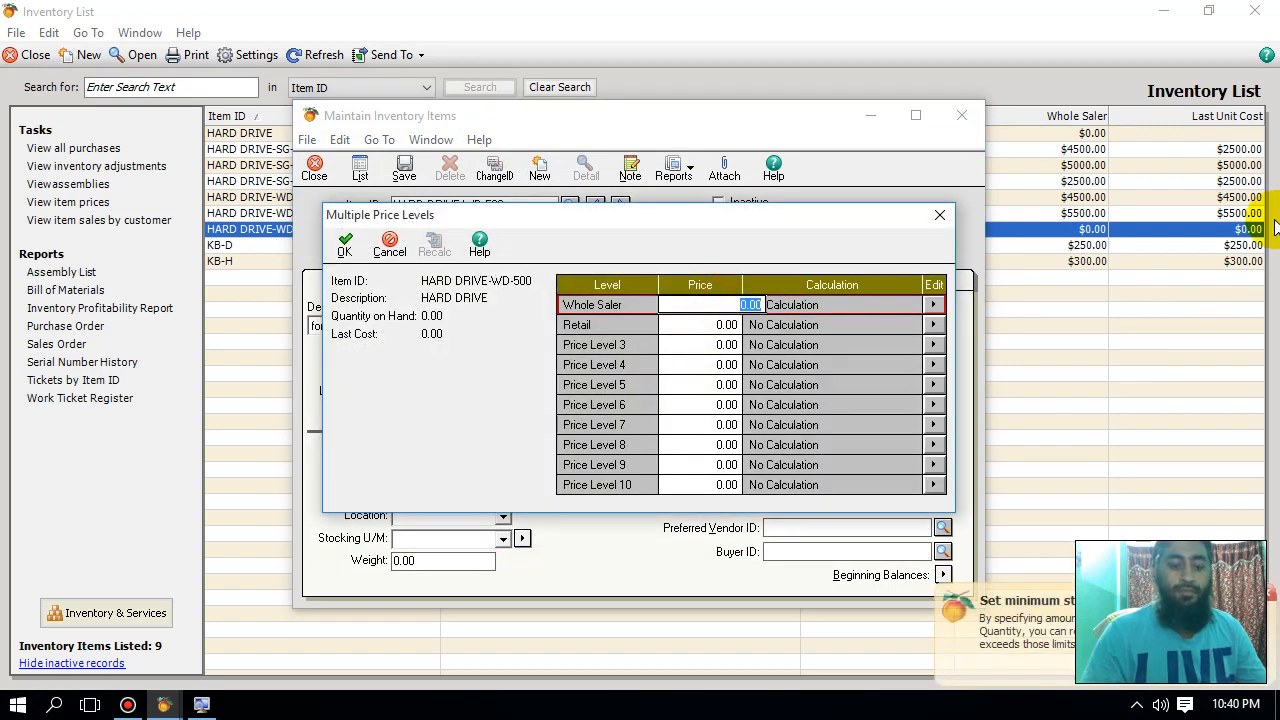
pyautogui.write('2000')
pyautogui.press('Return')
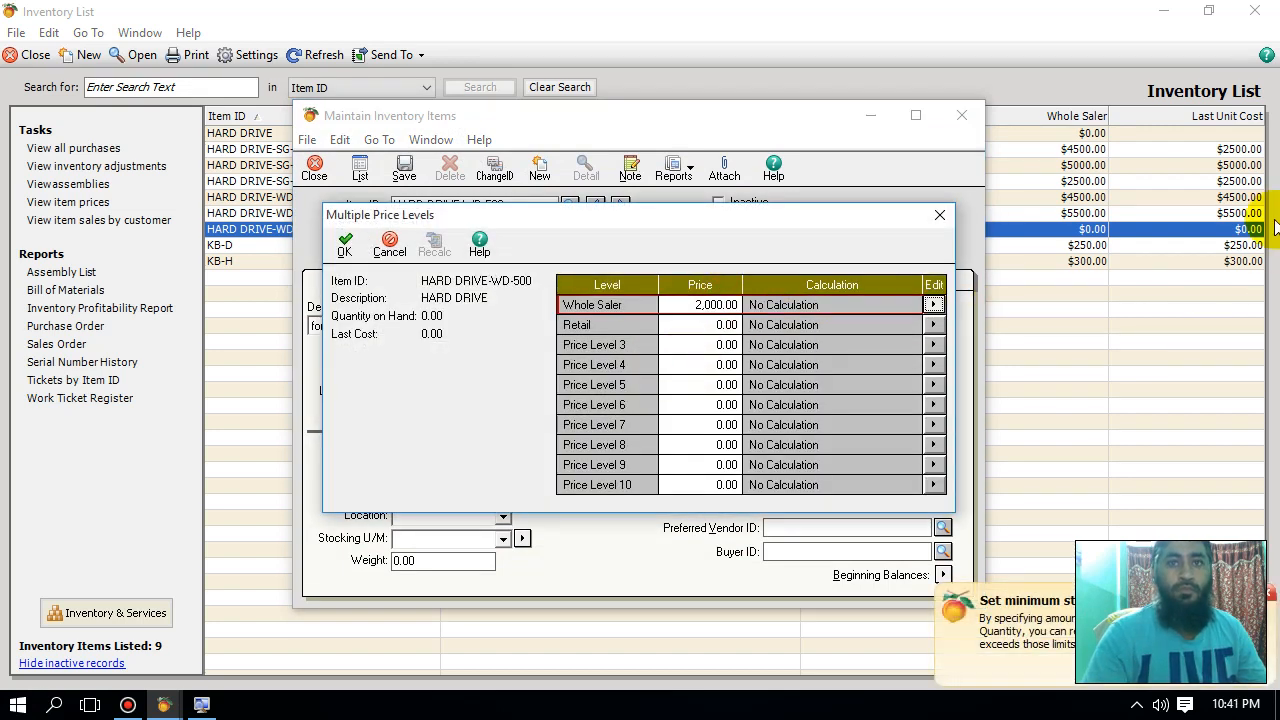
pyautogui.write('2500')
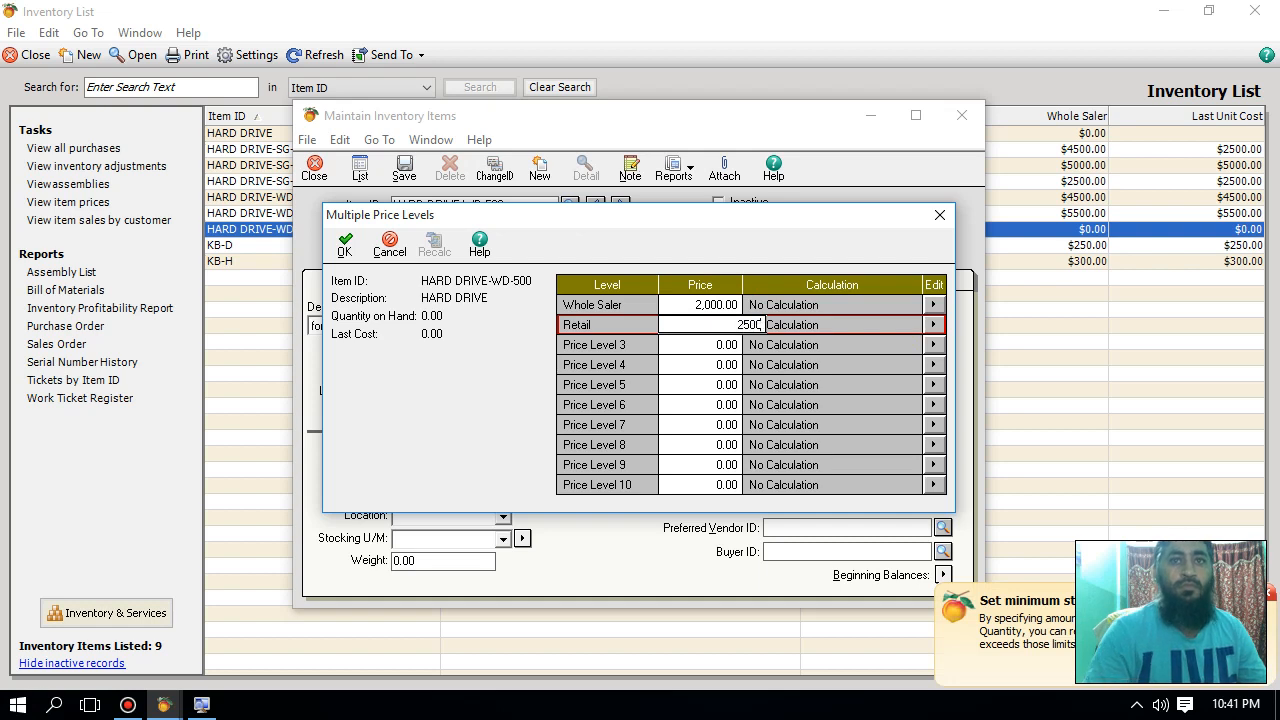
pyautogui.click(344, 244)
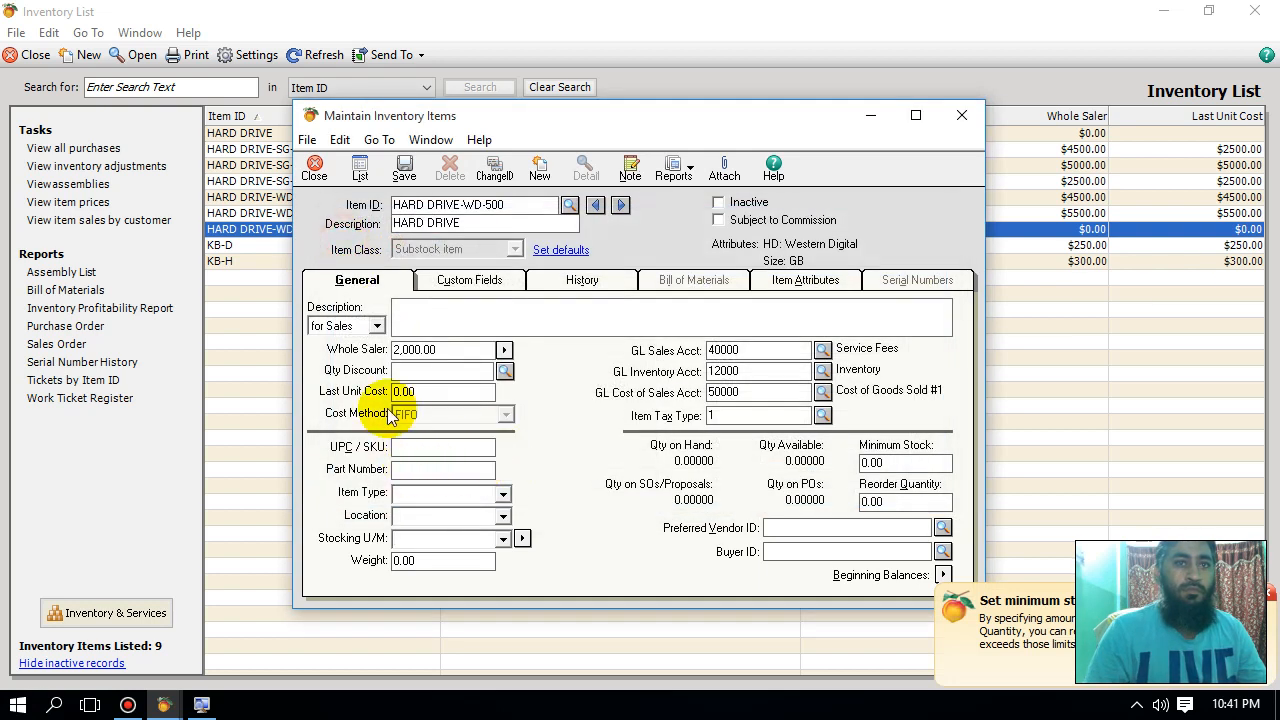
# - Assign the Sales Qty Discount to the HARD DRIVE-WD-500 item and set its last unit cost to 2,000
pyautogui.click(505, 371)
pyautogui.click(428, 386)
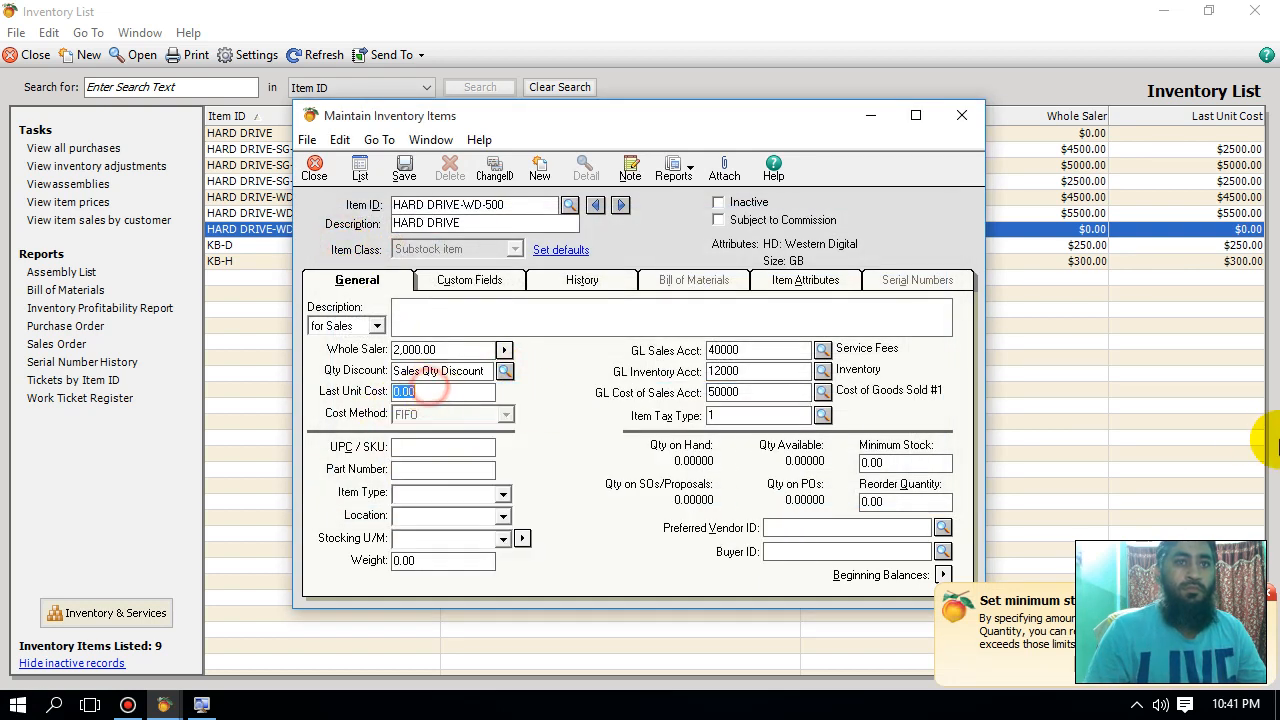
pyautogui.write('2,00')
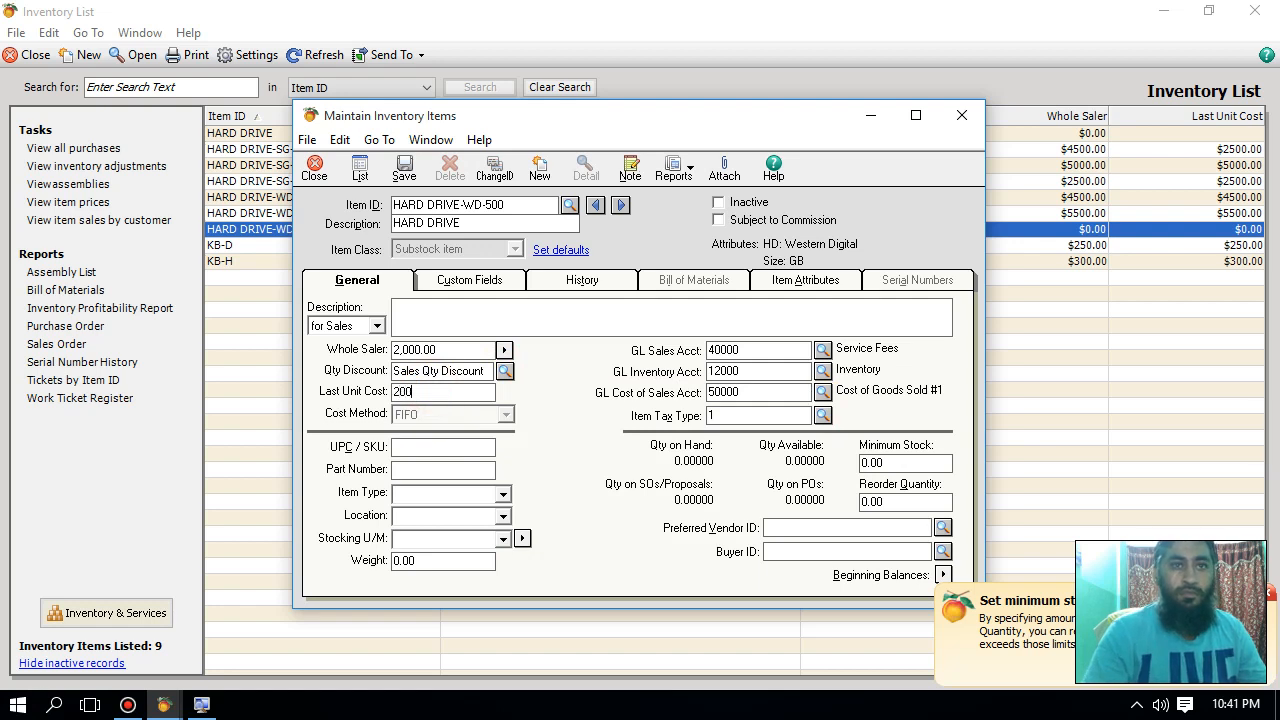
pyautogui.write('0')
# - Set the GL sales account of the HARD DRIVE-WD-500 item to 40200
pyautogui.press('Tab')
pyautogui.write('40200')
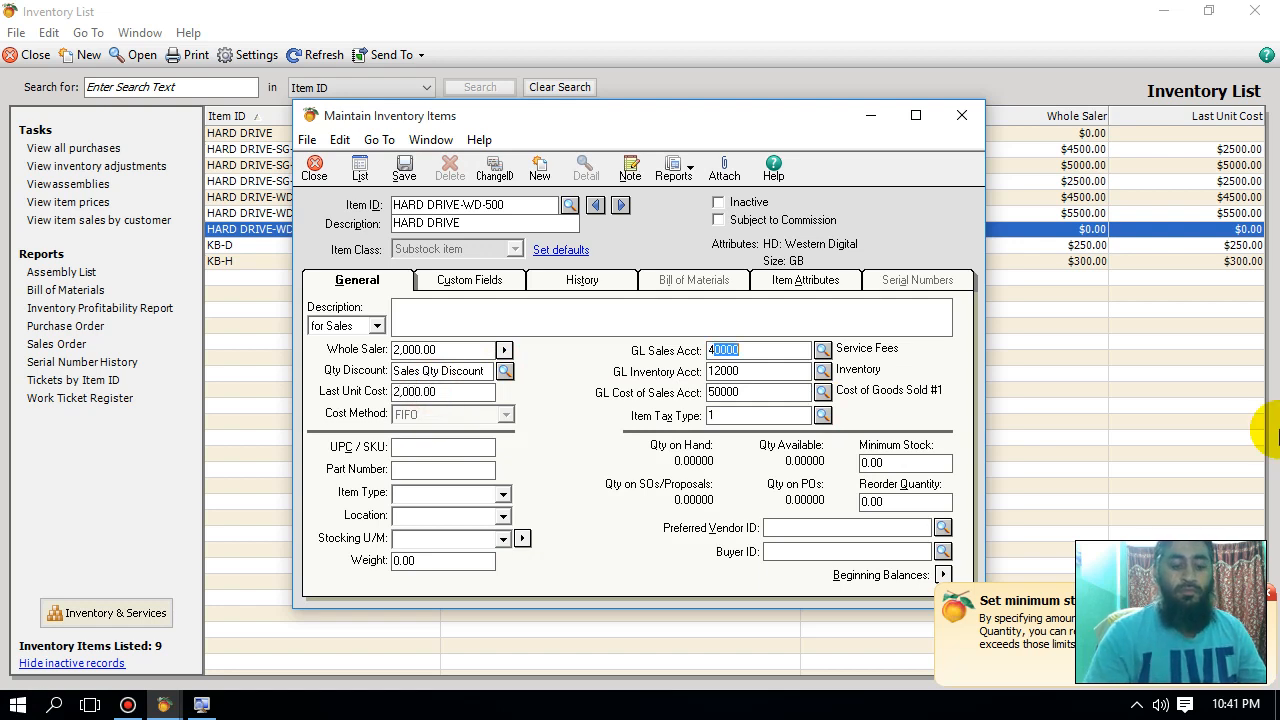
pyautogui.press('Tab')
# - Enter UPC/SKU 552233, part number 554478, item type Hardware, location Shop and stocking unit PCs for HARD DRIVE-WD-500
pyautogui.press('Tab')
pyautogui.press('Tab')
pyautogui.press('Tab')
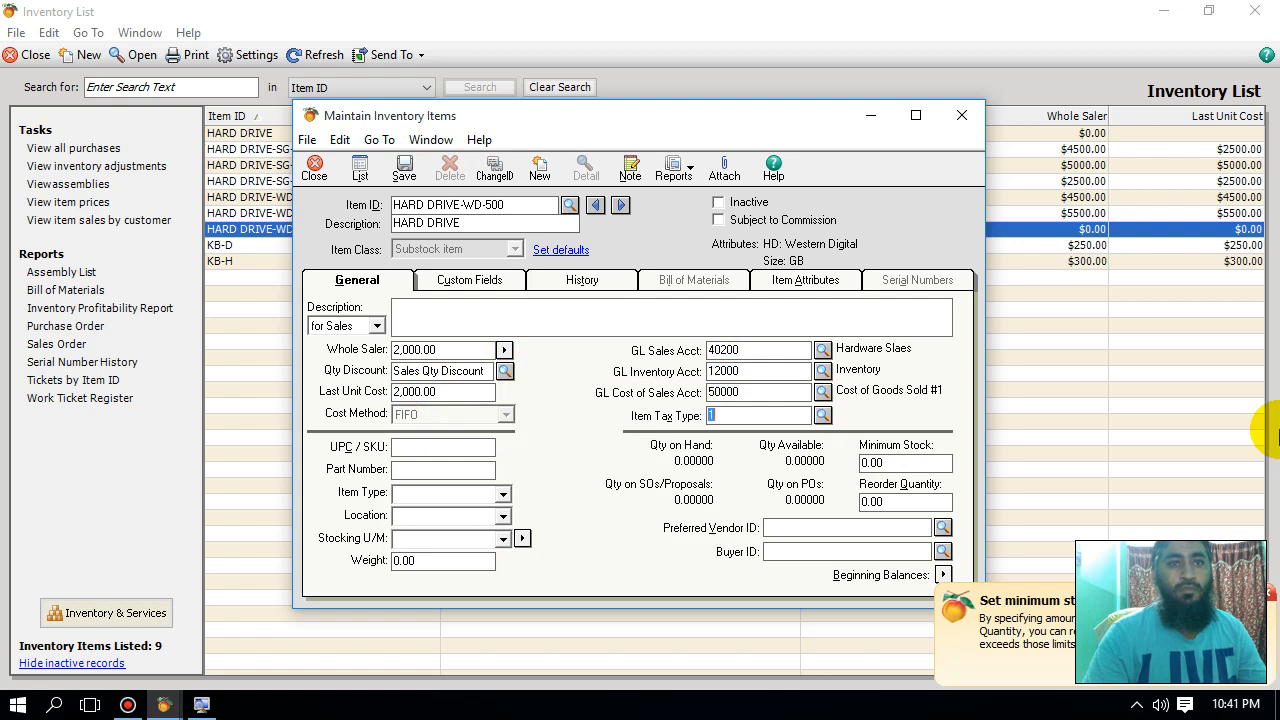
pyautogui.write('552')
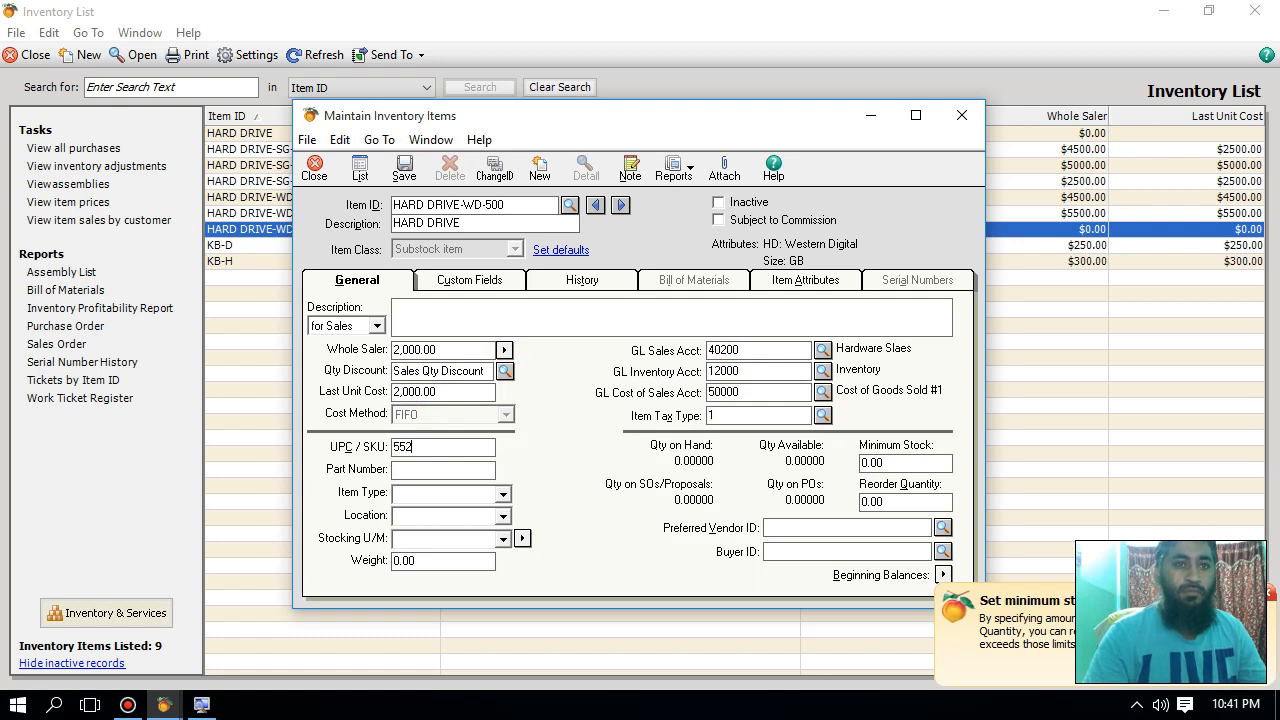
pyautogui.write('233554478')
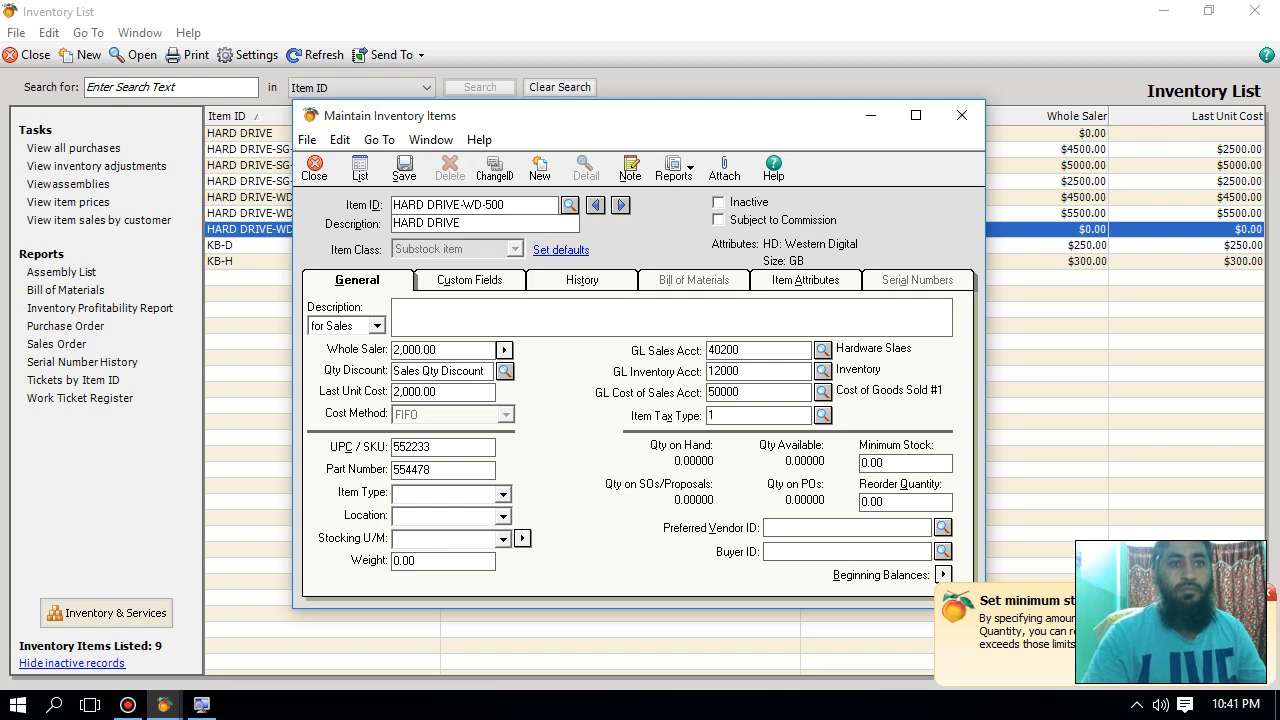
pyautogui.write('h')
pyautogui.press('Tab')
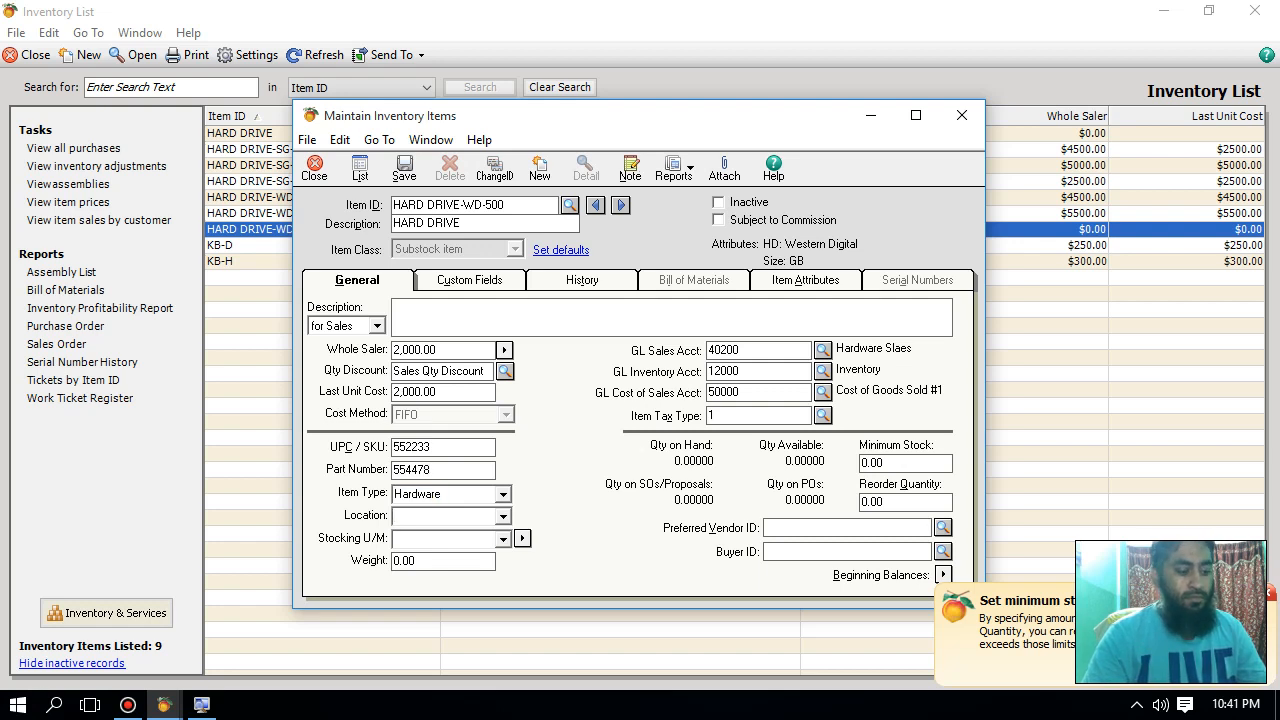
pyautogui.write('s')
pyautogui.press('Tab')
pyautogui.write('p')
# - Set the minimum stock to 15 and the reorder quantity to 8, and save and close the HARD DRIVE-WD-500 record
pyautogui.press('Tab')
pyautogui.press('Tab')
pyautogui.write('15')
pyautogui.press('Tab')
pyautogui.write('8')
pyautogui.press('Tab')
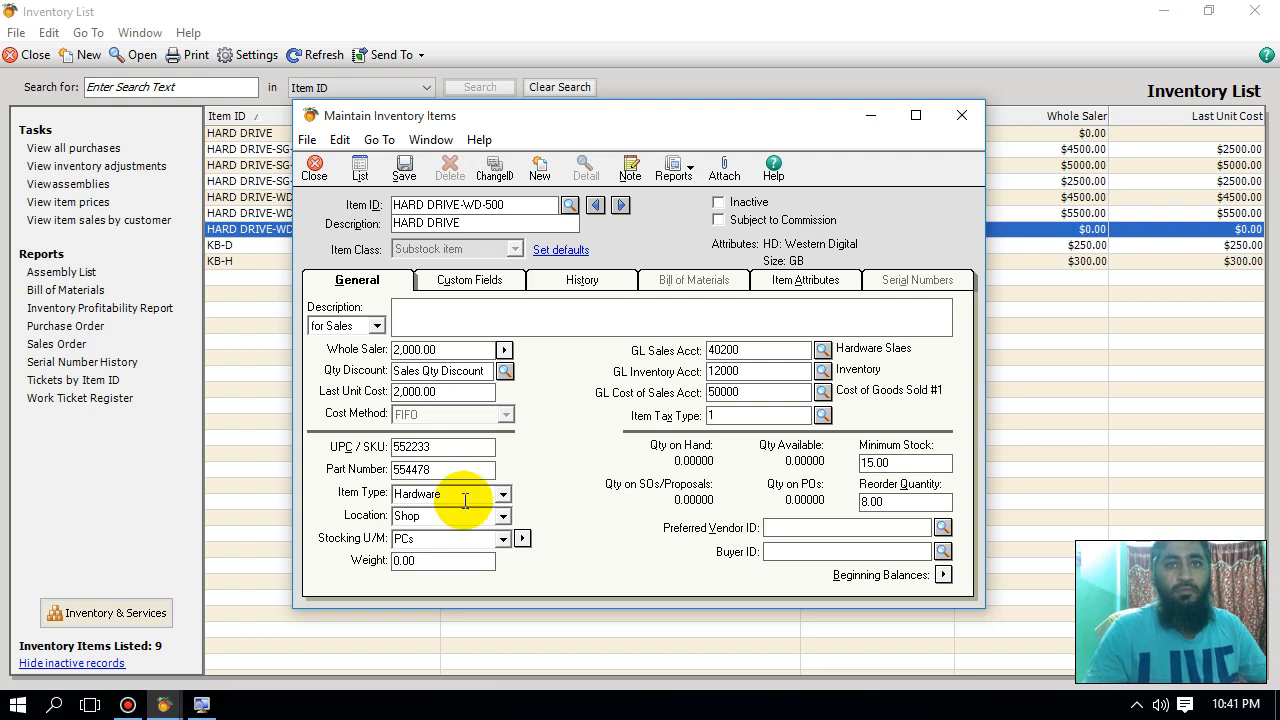
pyautogui.click(314, 176)
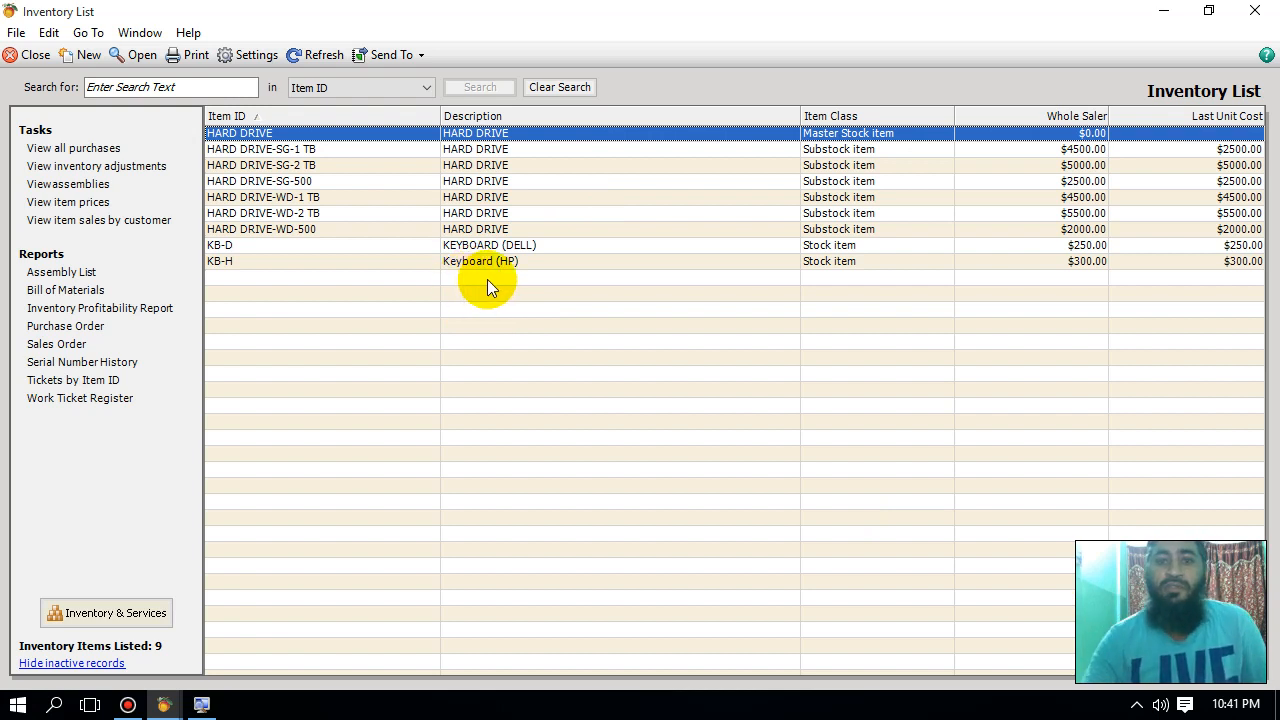
pyautogui.moveTo(766, 8)
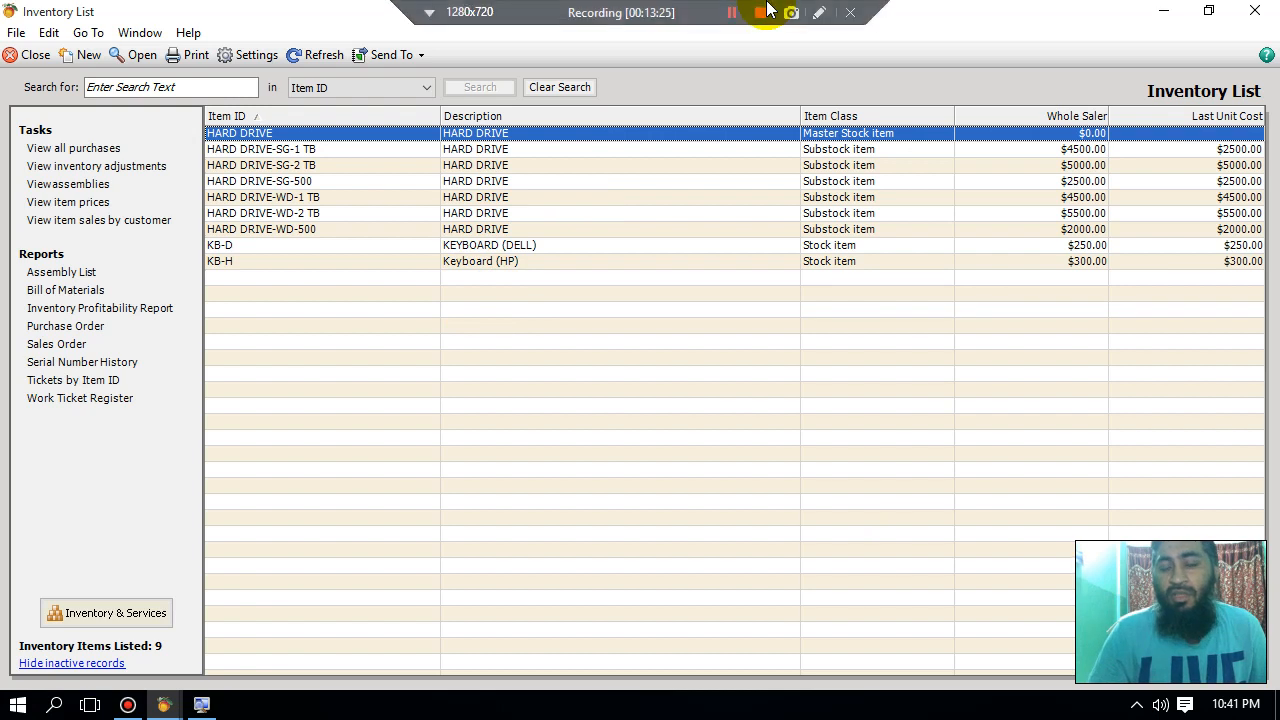